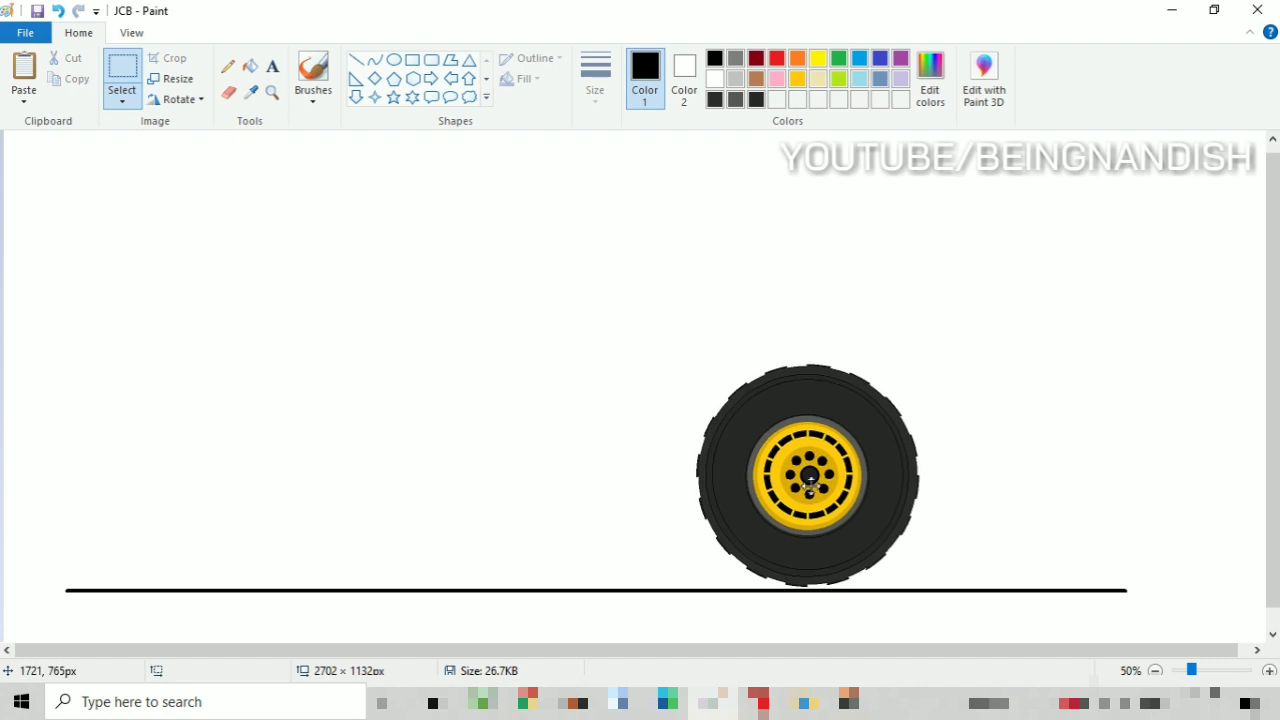
scroll(552, 418, "up", 1)
key("ctrl+v")
key("ctrl+w")
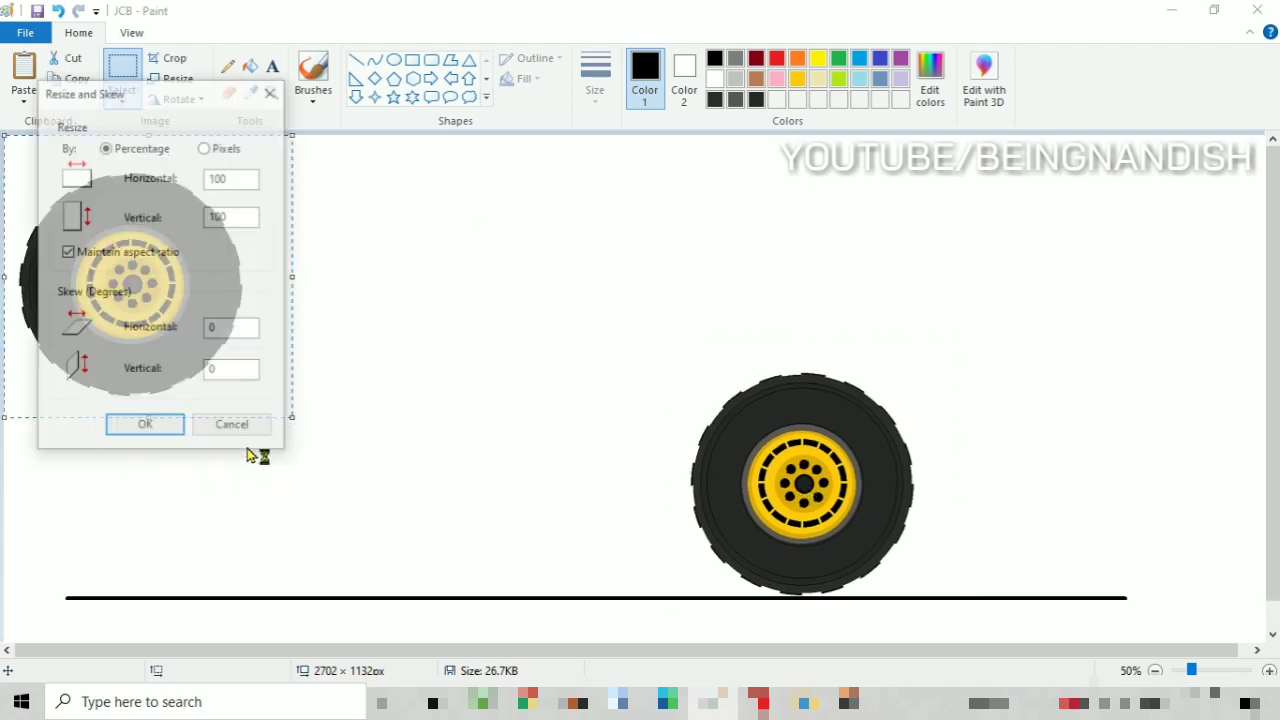
type("1")
left_click(162, 432)
left_click_drag(95, 225, 389, 517)
left_click(58, 11)
Step: Paste a copy of the wheel, scale it to 75 percent, and stand it on the ground line as the front wheel
right_click(201, 152)
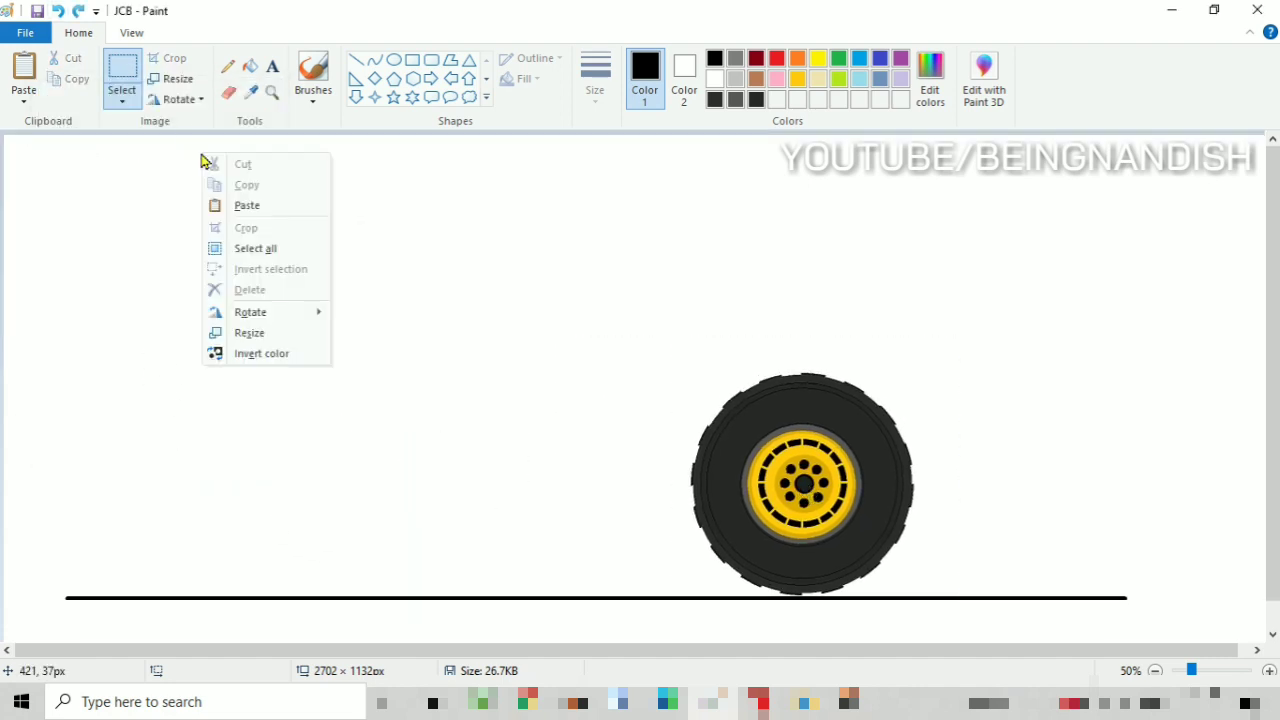
left_click(247, 205)
right_click(338, 342)
left_click_drag(153, 254, 437, 512)
left_click(388, 522)
type("75")
key("Return")
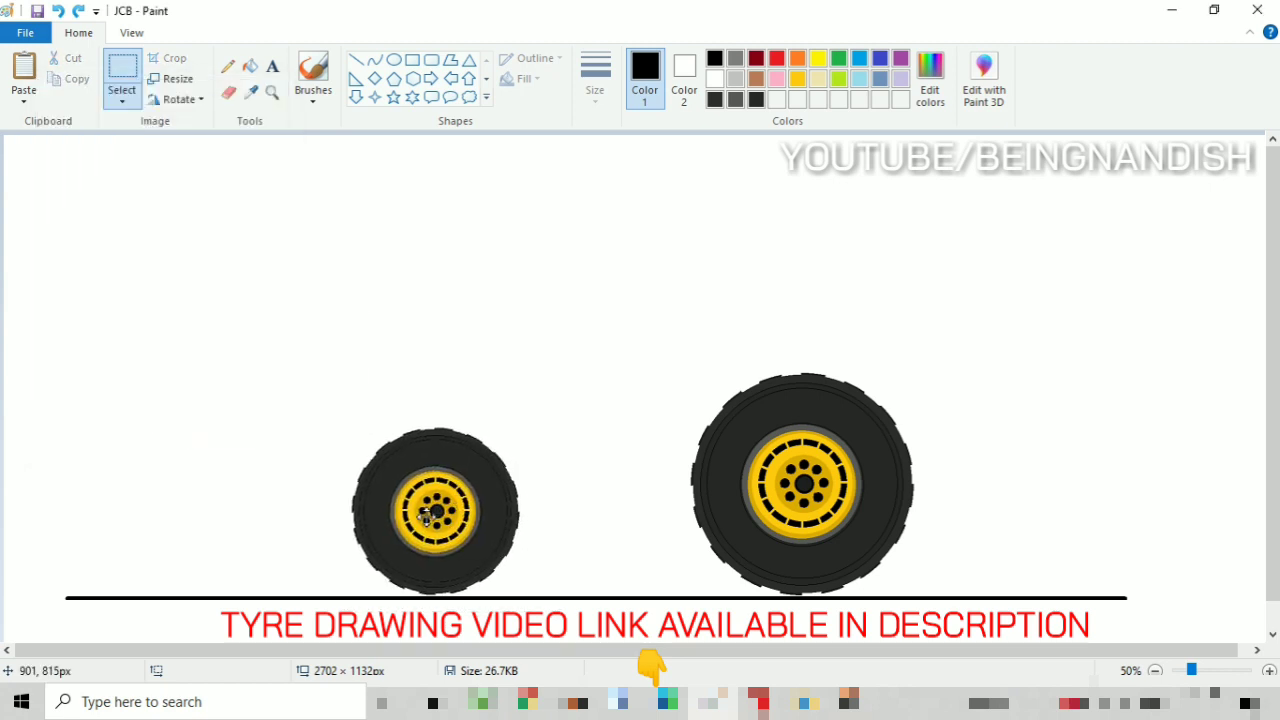
Step: Draw a horizontal black line about 327 px long from the front wheel towards the rear wheel, with a thinner line width
left_click(356, 60)
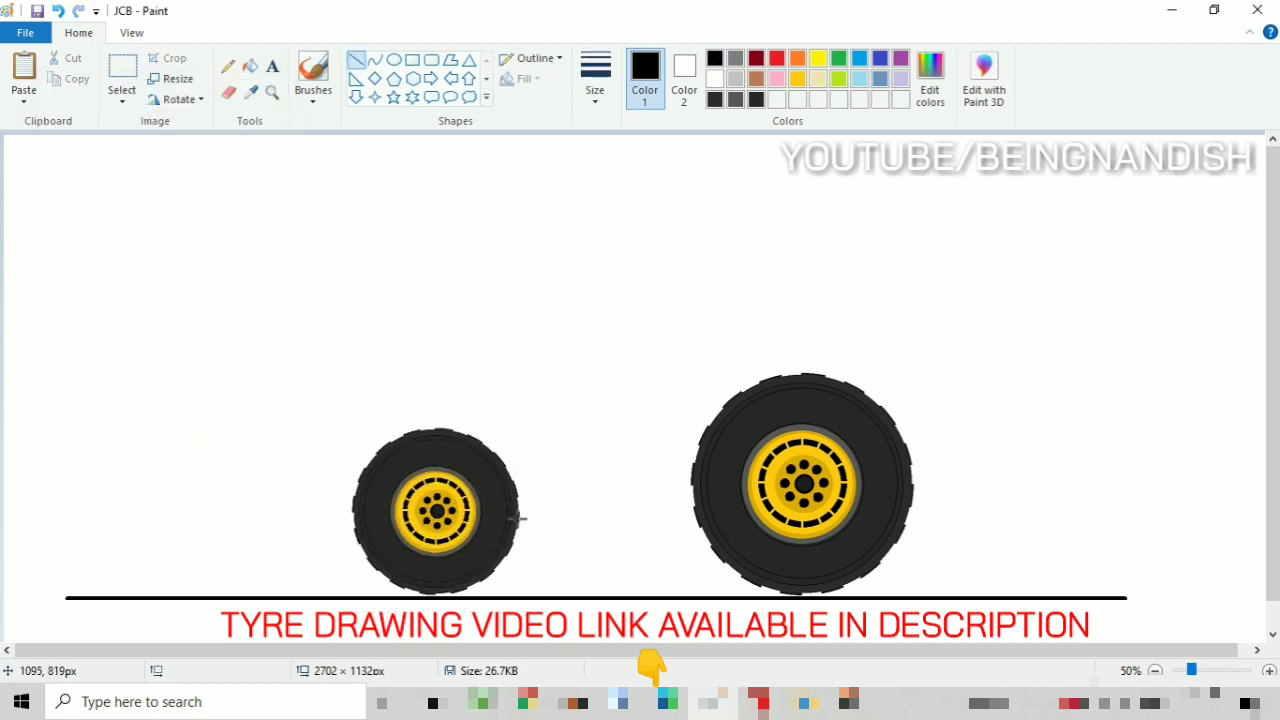
mouse_move(512, 545)
left_mouse_down()
mouse_move(657, 559)
mouse_move(611, 531)
left_mouse_up()
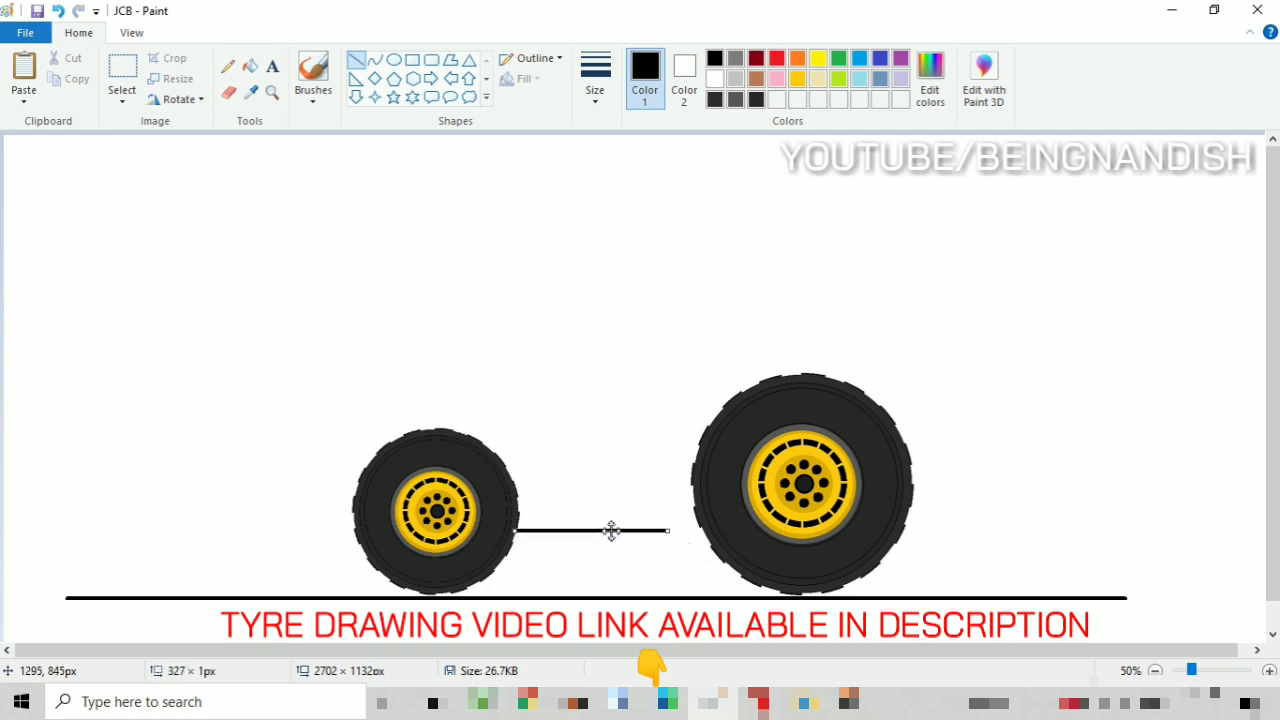
left_click(595, 75)
left_click(640, 140)
left_click(595, 75)
left_click(614, 162)
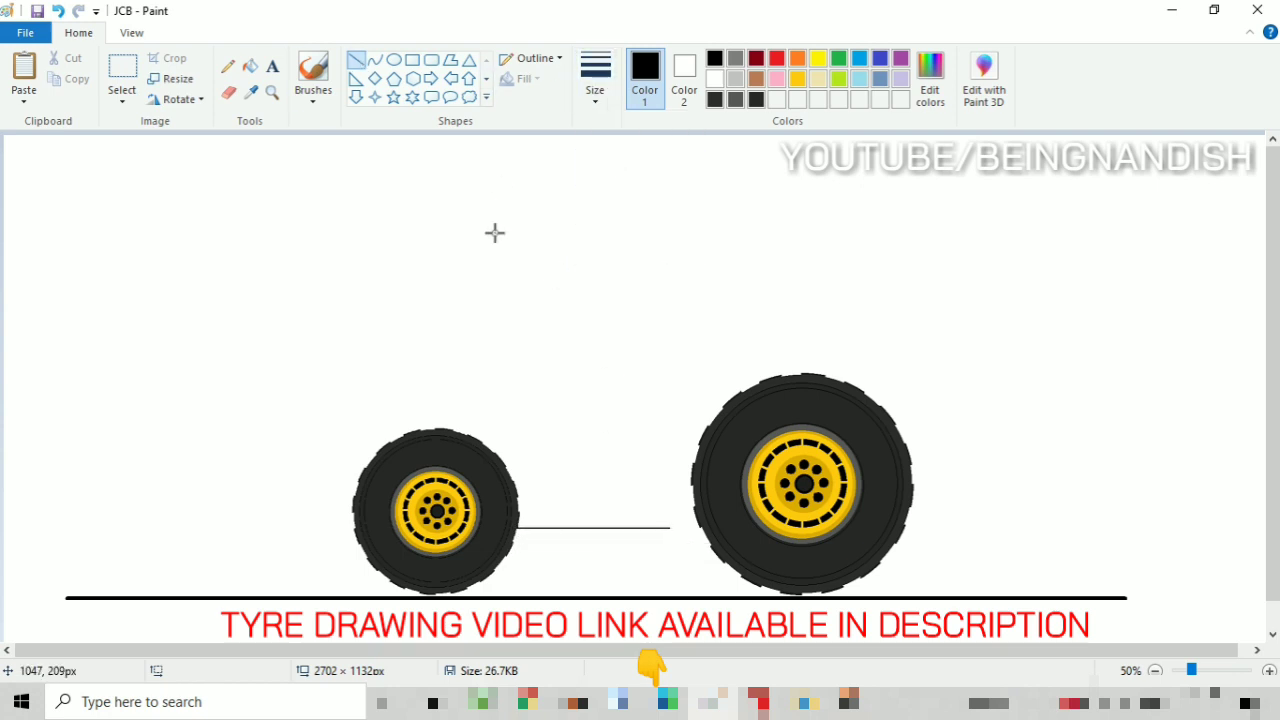
Step: Draw a sloping bonnet line about 493 × 119 px above the front wheel, rising towards the cab, and adjust its position
left_click_drag(352, 411, 583, 343)
left_click_drag(481, 374, 479, 359)
left_click_drag(350, 398, 338, 384)
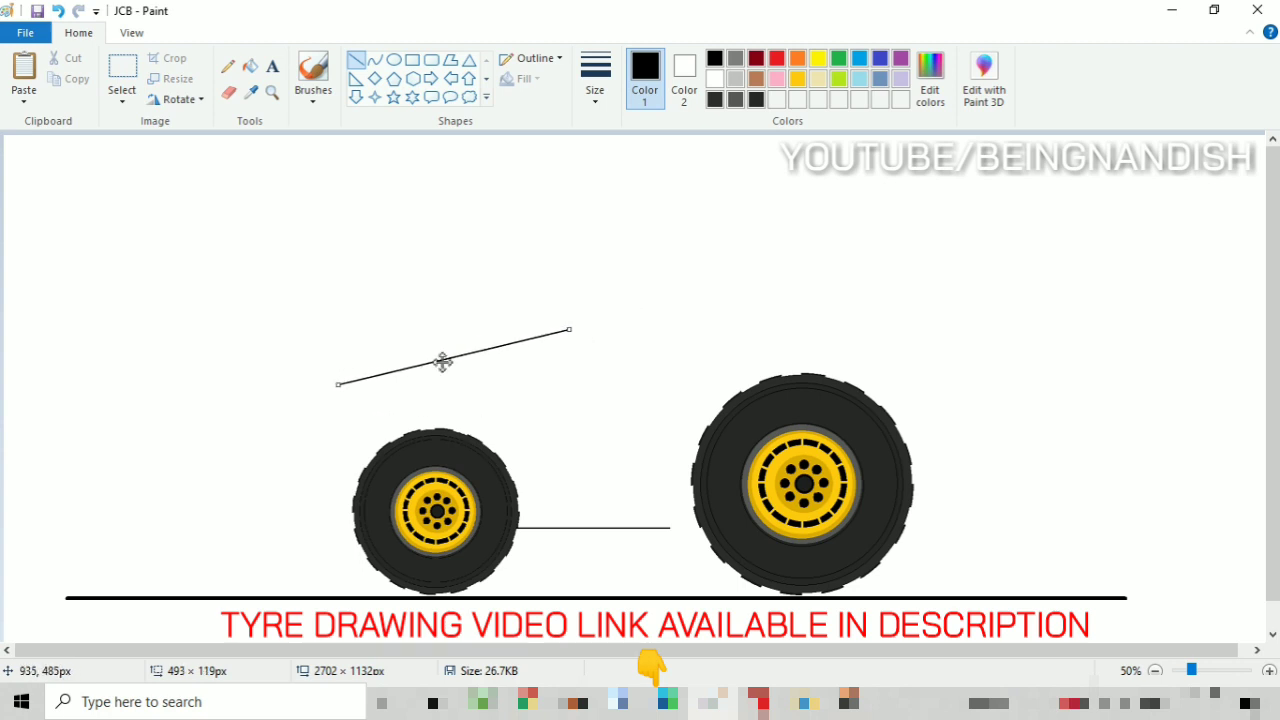
left_click(569, 328)
left_click(133, 77)
left_click_drag(259, 227, 636, 393)
mouse_move(513, 329)
left_mouse_down()
mouse_move(577, 300)
mouse_move(651, 184)
left_mouse_up()
left_click(727, 273)
Step: Draw the cab outline with a slanted windscreen line, a horizontal roof line and a slanted rear line above the rear wheel
left_click(356, 60)
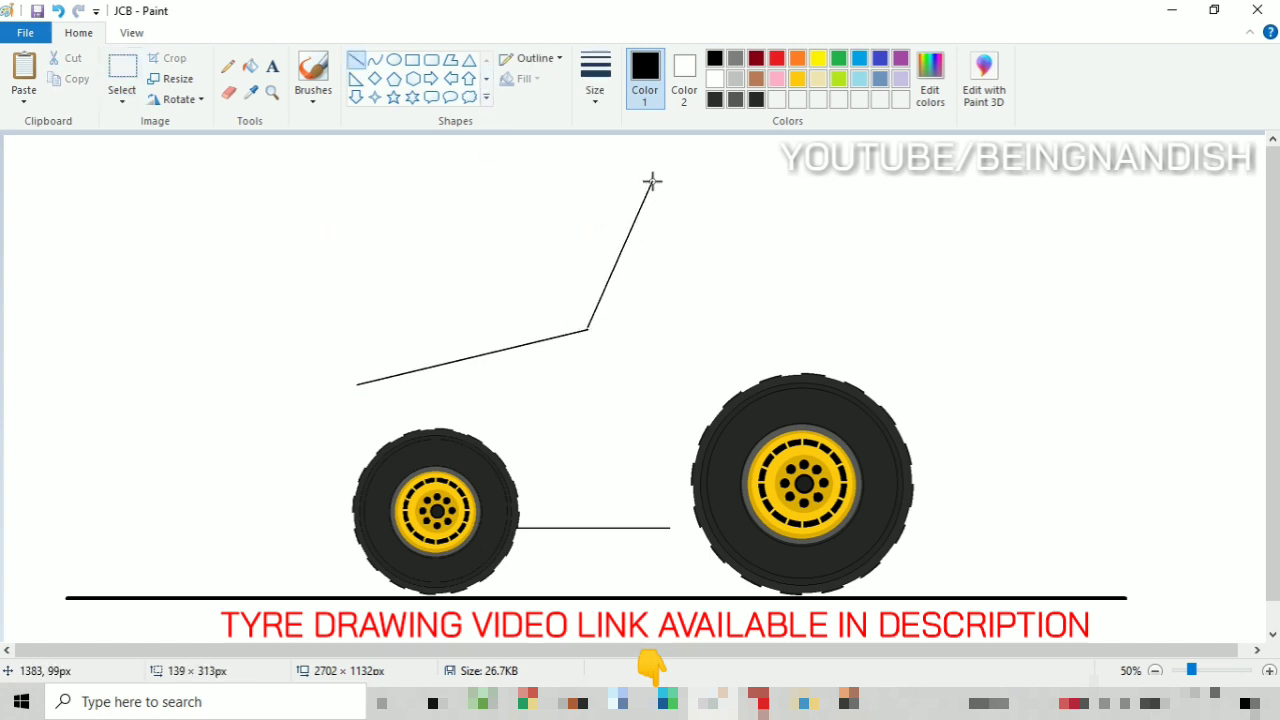
left_click(649, 182)
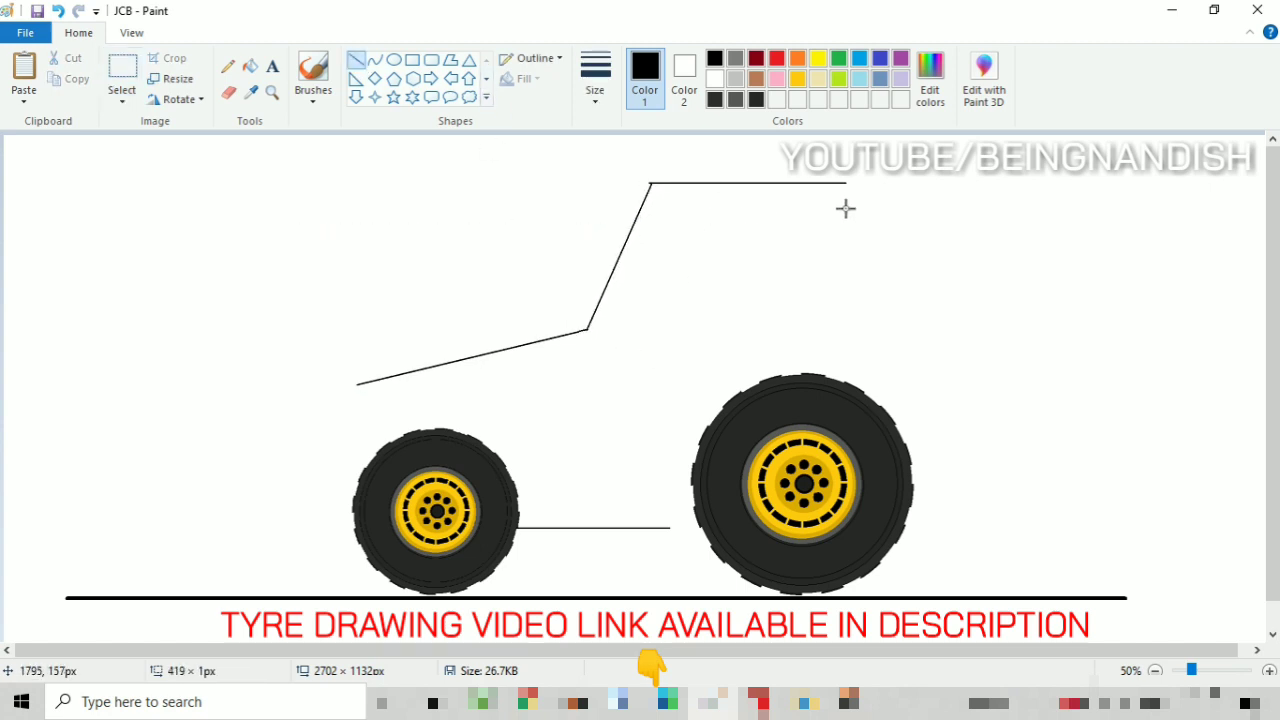
mouse_move(853, 184)
left_mouse_down()
mouse_move(909, 369)
mouse_move(901, 353)
left_mouse_up()
left_click(918, 250)
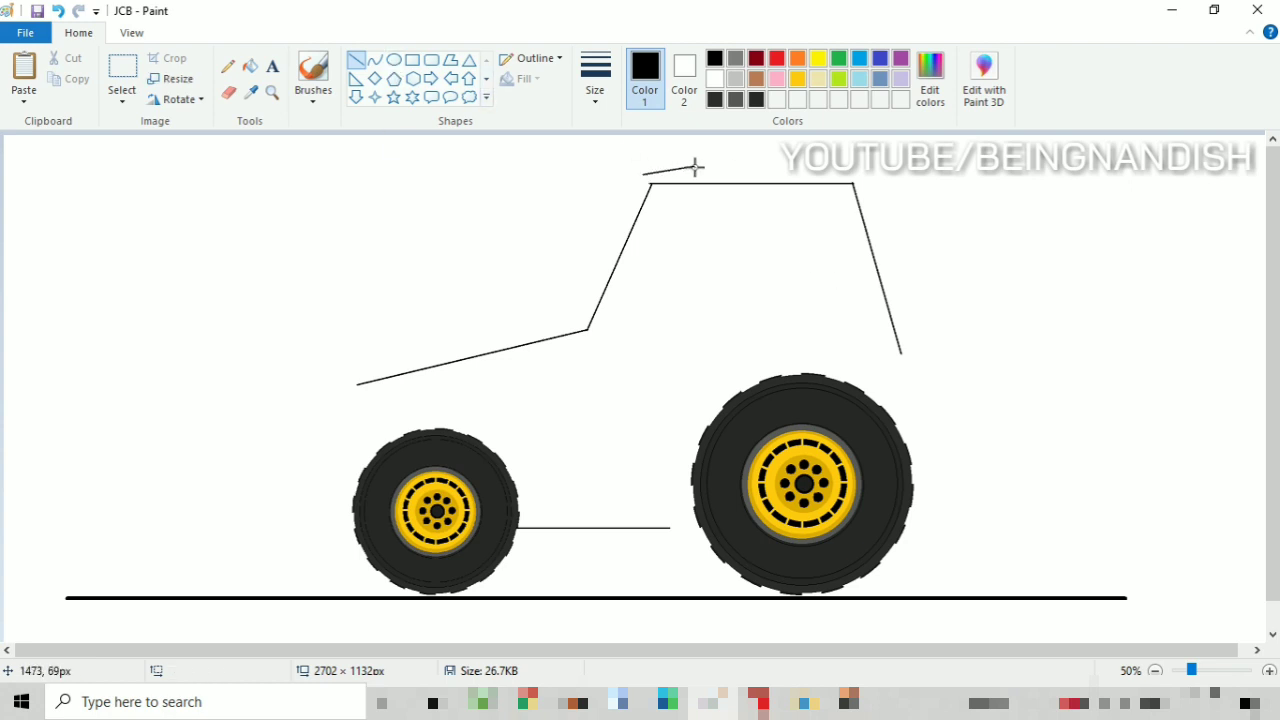
Step: Draw the roof profile above the cab with a sloped front, a flat top edge and curved front and rear ends
left_click_drag(695, 167, 828, 190)
left_click(58, 11)
left_click(132, 33)
left_click(24, 70)
left_click_drag(420, 650, 802, 650)
left_click(78, 33)
left_click(375, 63)
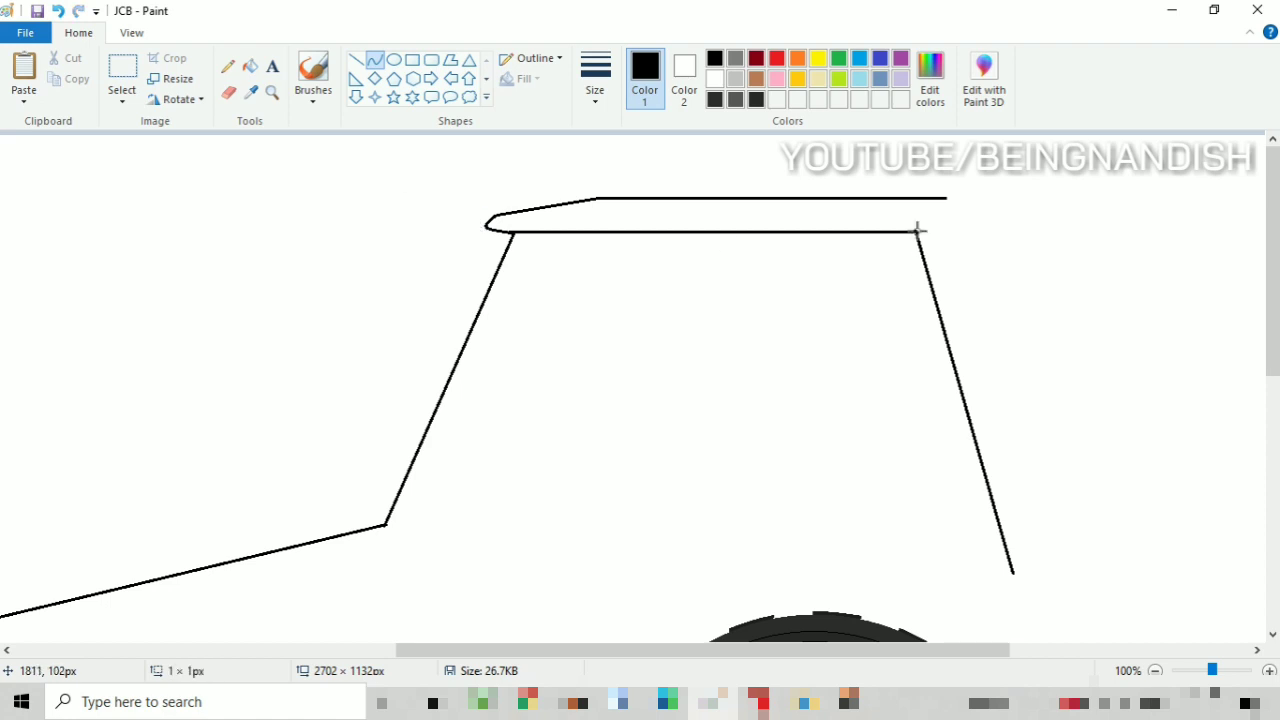
left_click_drag(965, 225, 965, 225)
left_click_drag(966, 215, 955, 212)
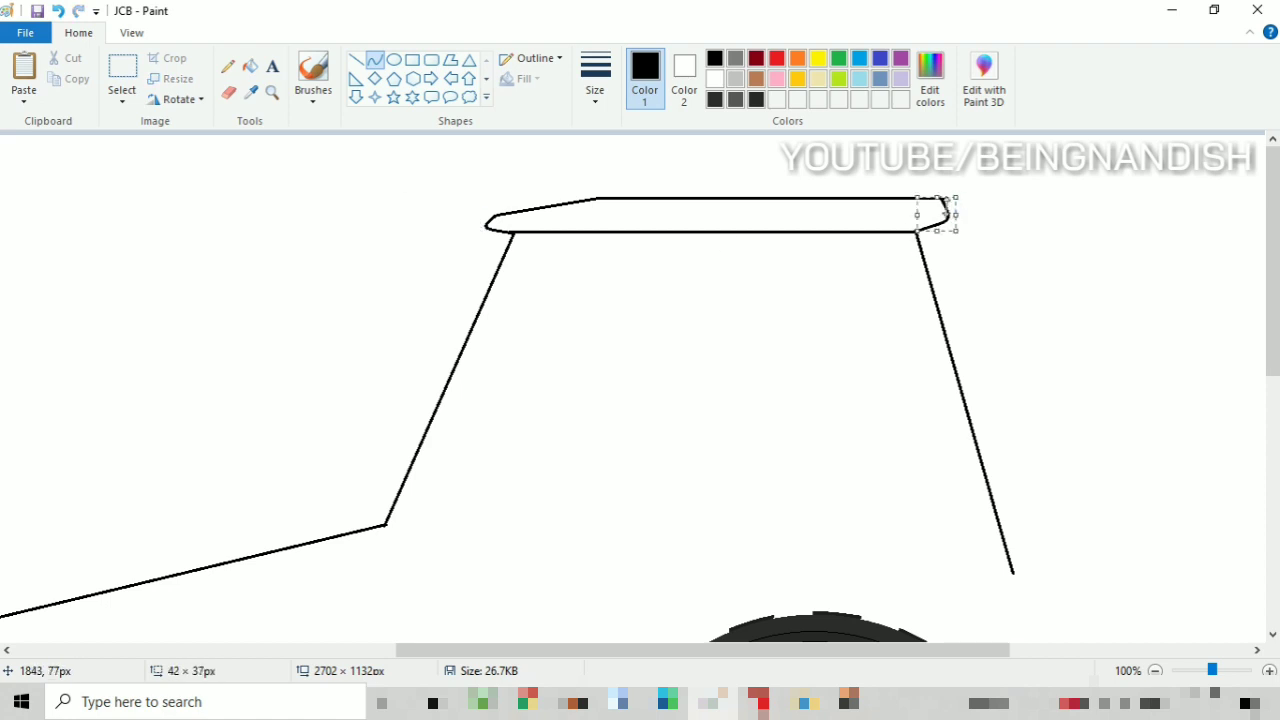
left_click(1015, 212)
Step: Erase the overhanging line at the roof's rear corner and draw a horizontal line along the inside of the roof
left_click(229, 92)
left_click(947, 197)
left_click(360, 60)
left_click_drag(490, 220, 942, 220)
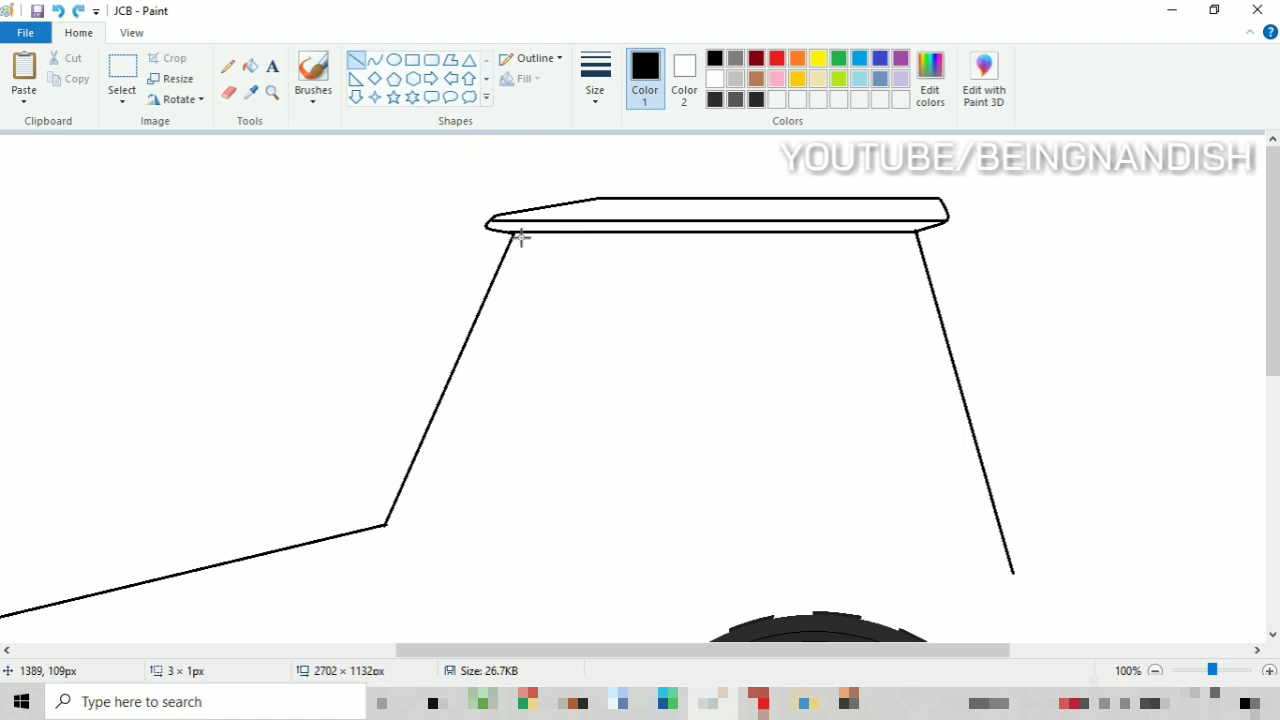
Step: Draw two lines parallel to the windscreen edge and add the door's horizontal top and vertical rear edges
left_click_drag(520, 237, 397, 522)
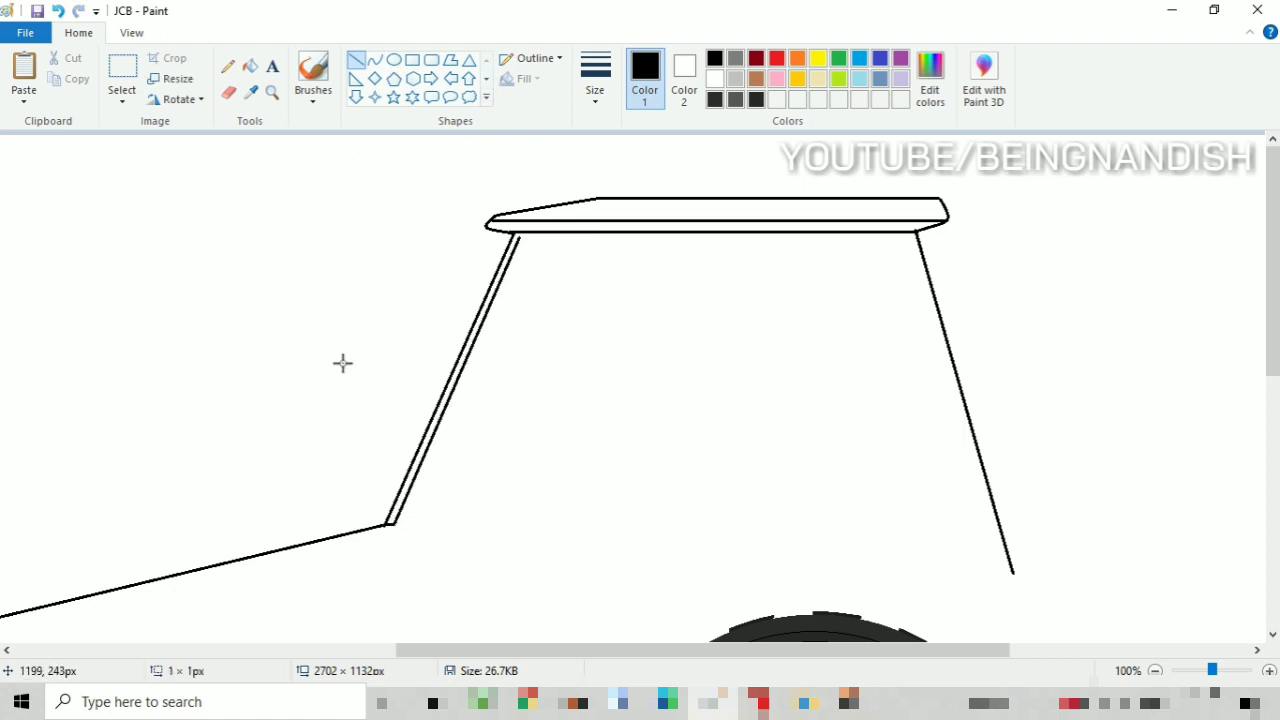
left_click_drag(531, 241, 409, 520)
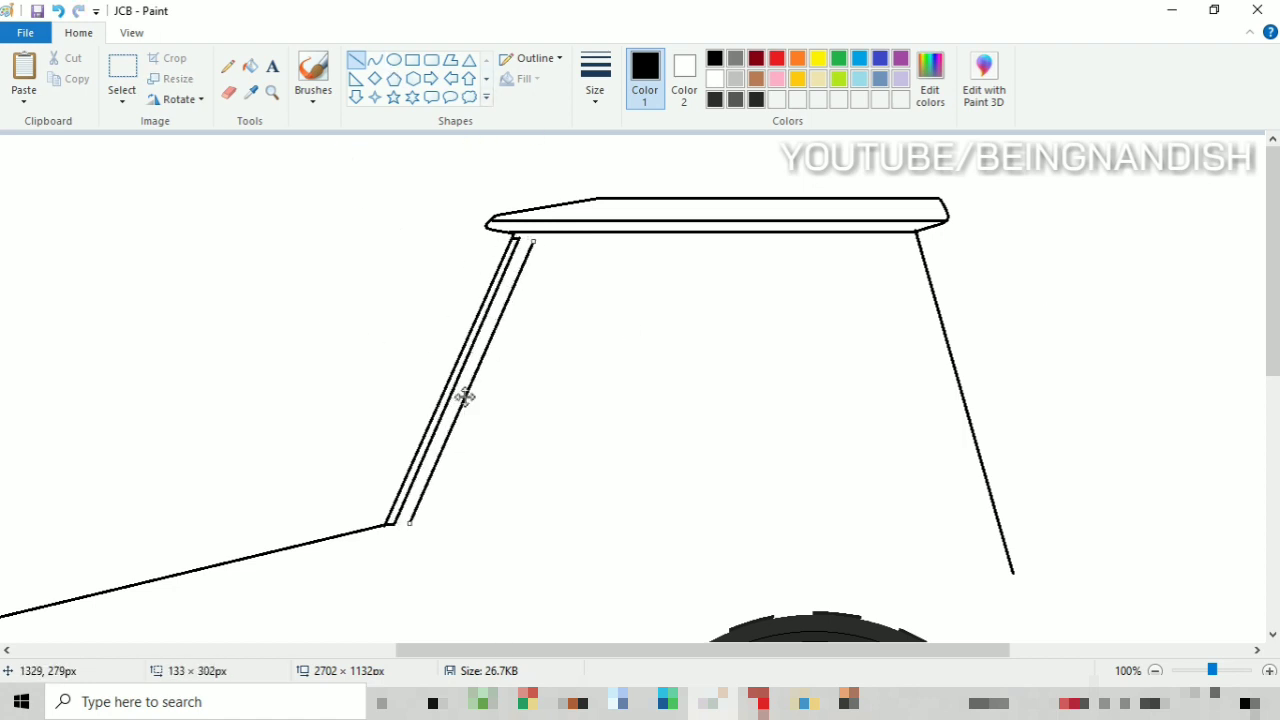
mouse_move(535, 241)
left_mouse_down()
mouse_move(727, 241)
mouse_move(739, 537)
left_mouse_up()
Step: Draw the rear side window with a vertical front edge, flat top, slanted rear edge and upward-curved bottom edge
left_click_drag(737, 242, 769, 433)
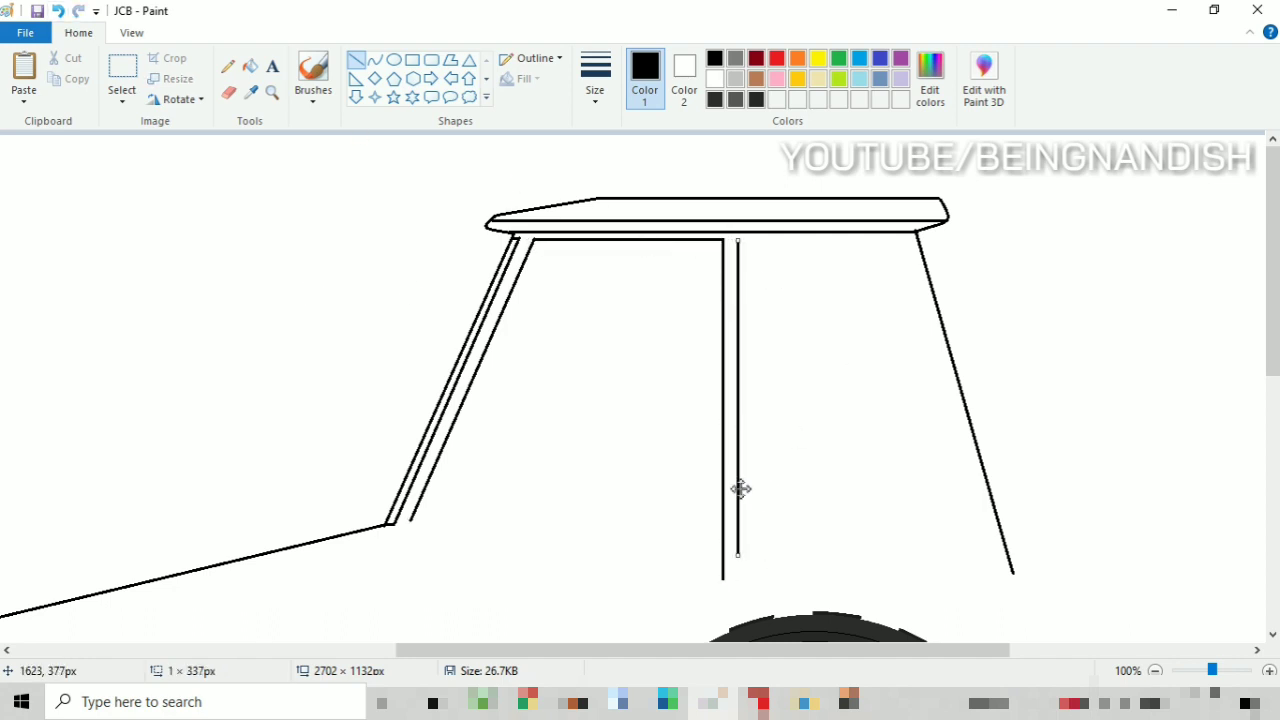
mouse_move(737, 241)
left_mouse_down()
mouse_move(897, 265)
mouse_move(993, 563)
left_mouse_up()
left_click(1037, 254)
left_click(1053, 399)
scroll(743, 430, "down", 3)
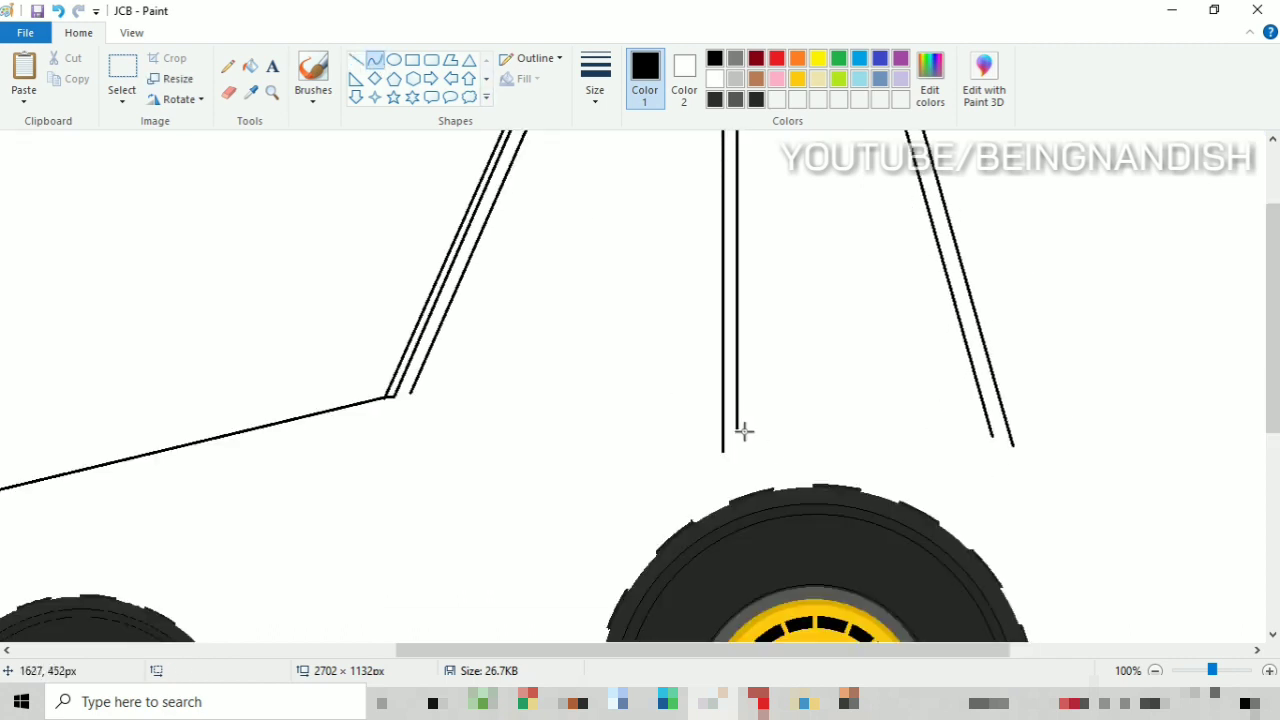
left_click_drag(737, 429, 993, 438)
left_click_drag(843, 432, 843, 413)
left_click(928, 411)
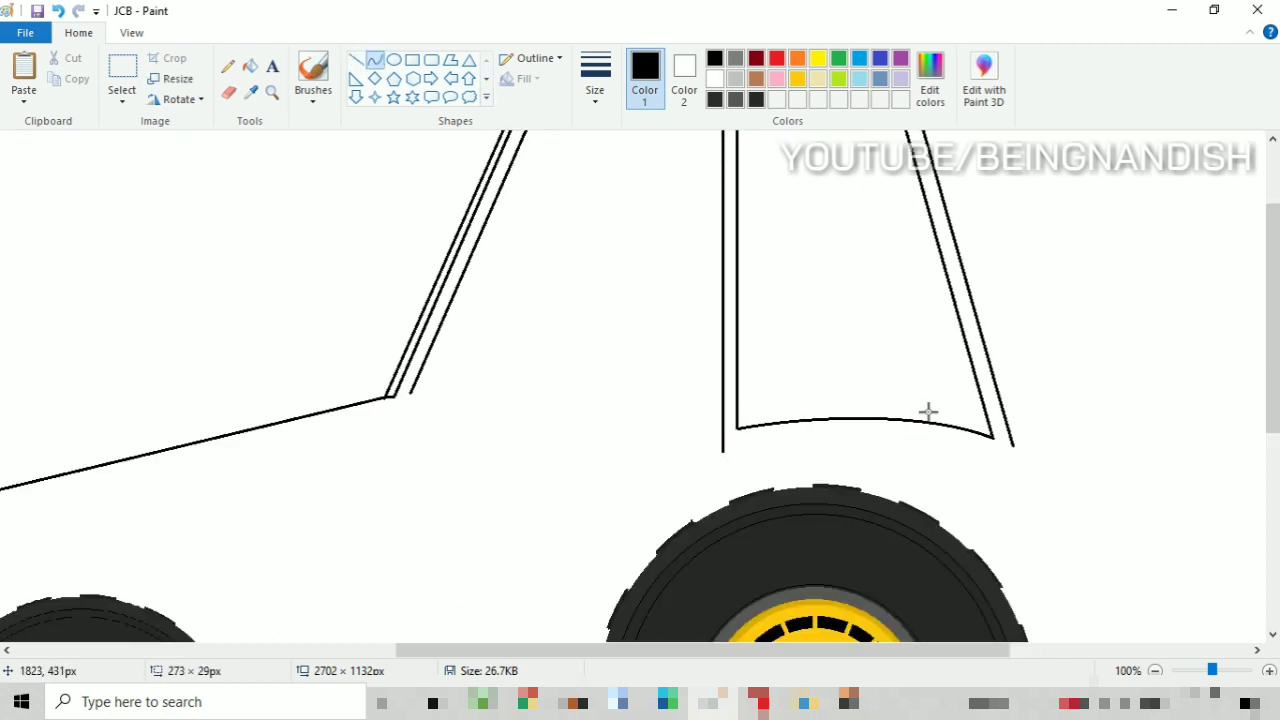
Step: Draw the door's lower front edge slanting down from the windscreen pillar and its horizontal bottom edge
left_click(354, 62)
left_click_drag(410, 421, 435, 534)
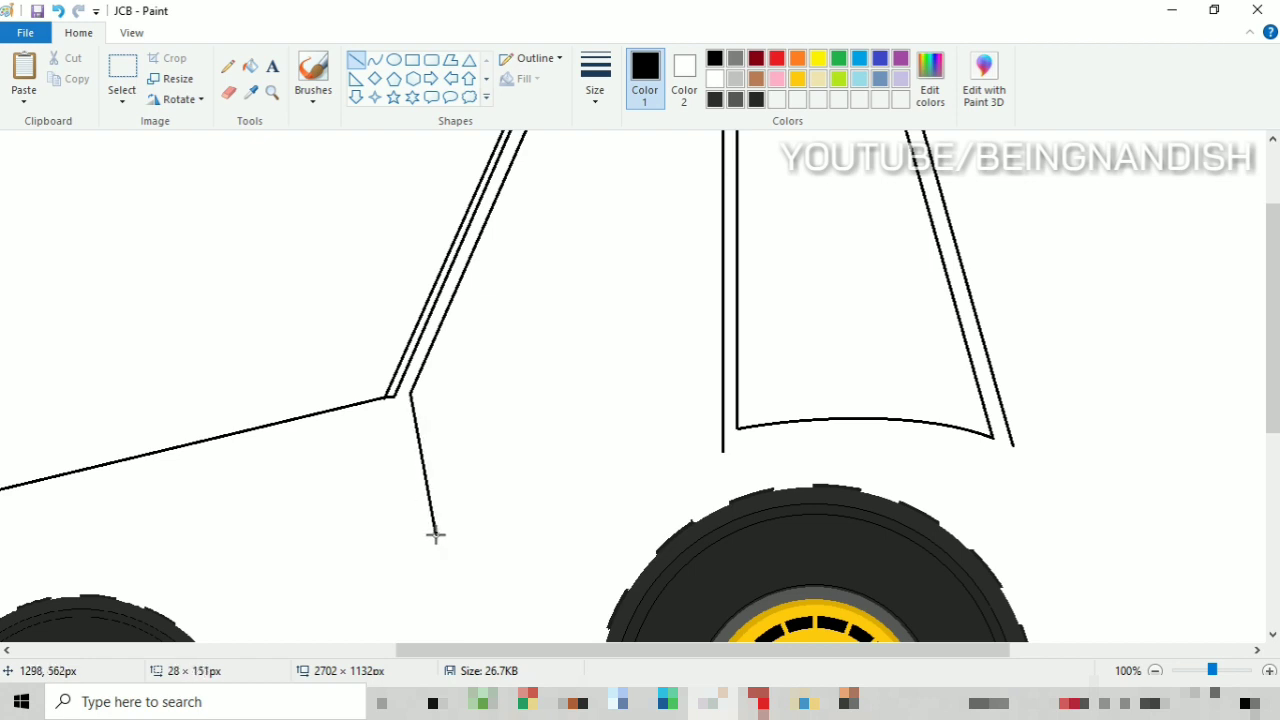
scroll(353, 290, "down", 1)
mouse_move(441, 436)
left_mouse_down()
mouse_move(619, 452)
mouse_move(723, 324)
mouse_move(703, 352)
mouse_move(716, 430)
left_mouse_up()
scroll(501, 385, "down", 1)
scroll(498, 374, "up", 1)
Step: Draw a wheel-arch curve joining the door's bottom edge to the lower end of its rear edge
left_click(375, 61)
key("ctrl+z")
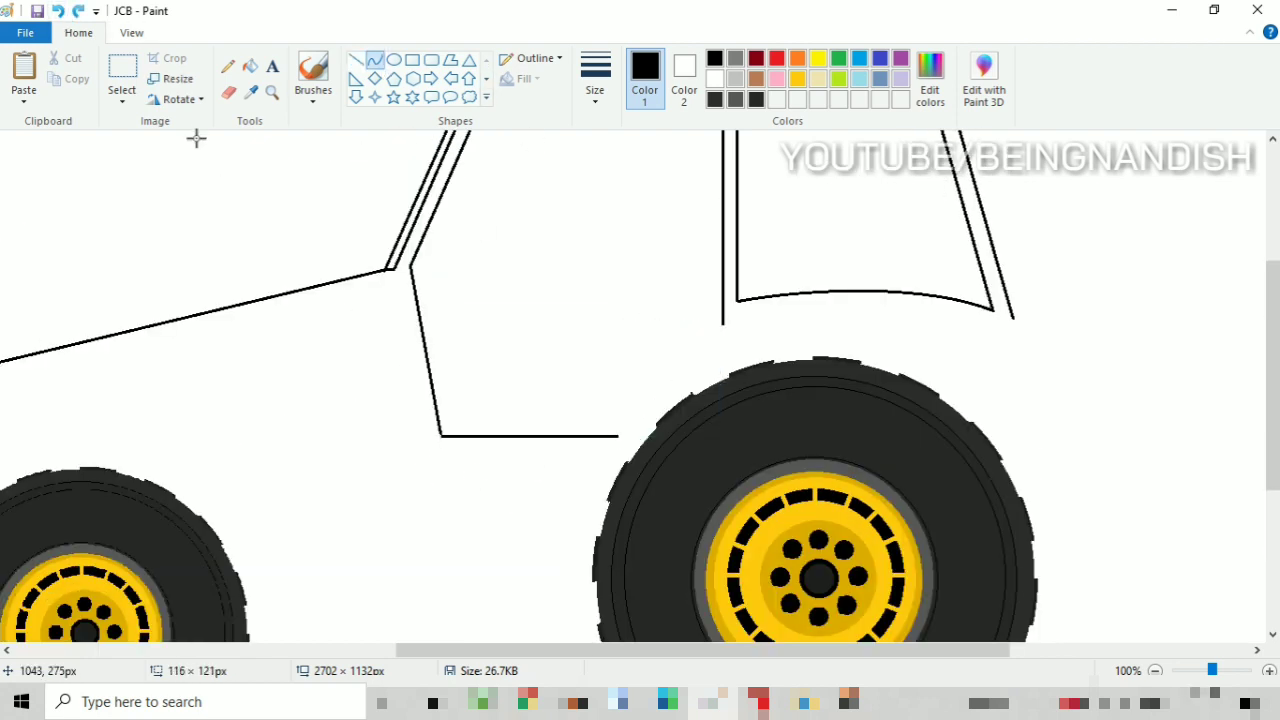
key("ctrl+z")
mouse_move(723, 305)
left_mouse_down()
mouse_move(594, 437)
mouse_move(631, 360)
left_mouse_up()
Step: Draw an inset window outline inside the door's upper half, parallel to its frame, with a horizontal bottom line
left_click(131, 32)
left_click(63, 75)
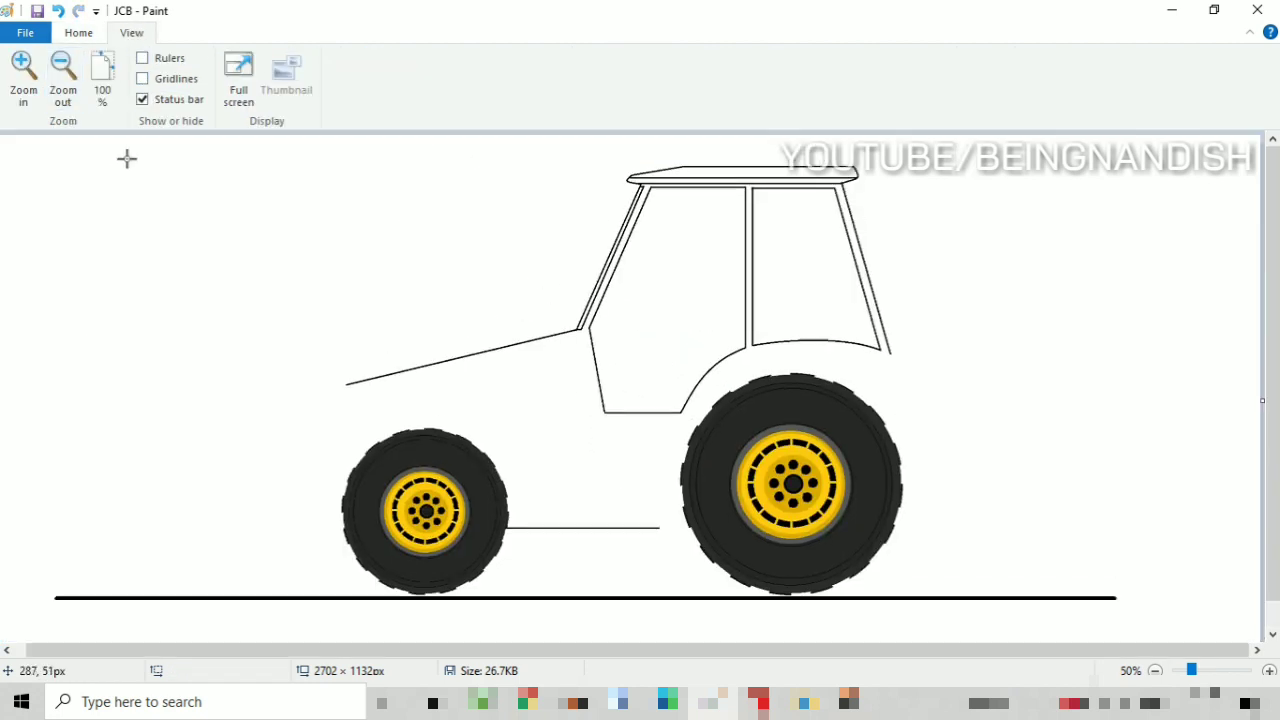
left_click(24, 75)
left_click_drag(291, 650, 610, 672)
left_click(78, 32)
left_click(356, 59)
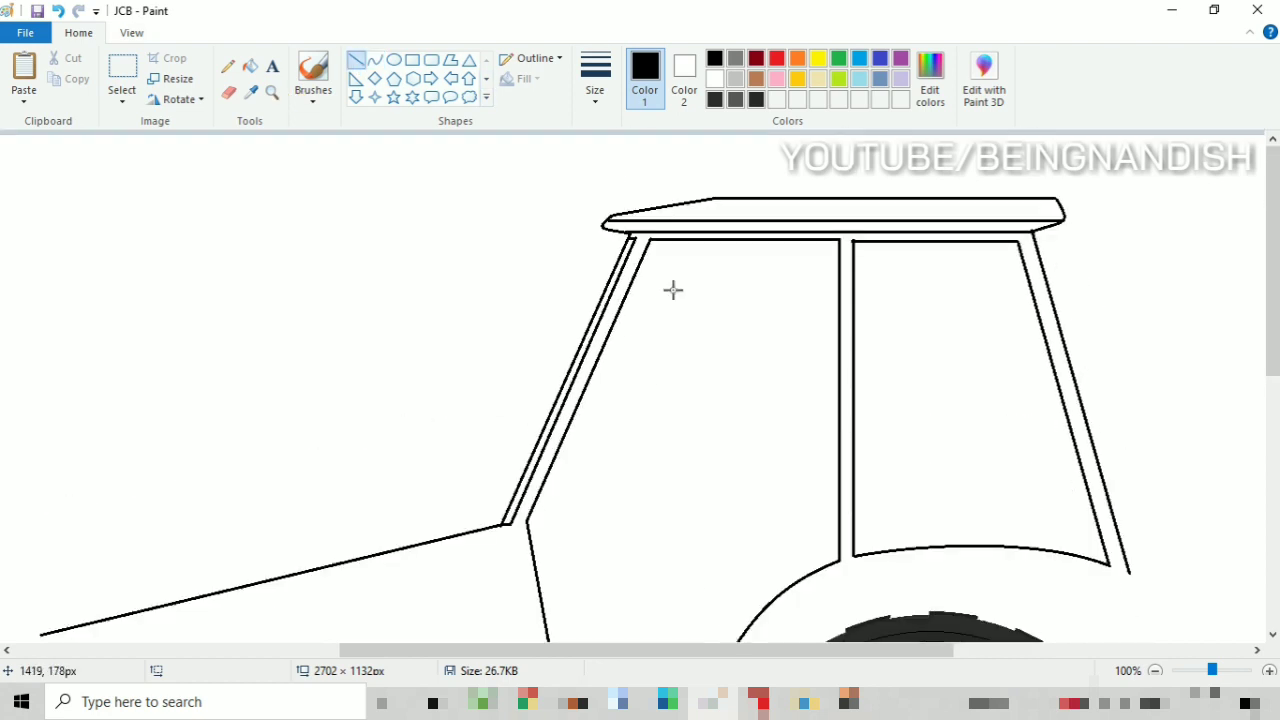
left_click_drag(657, 248, 538, 515)
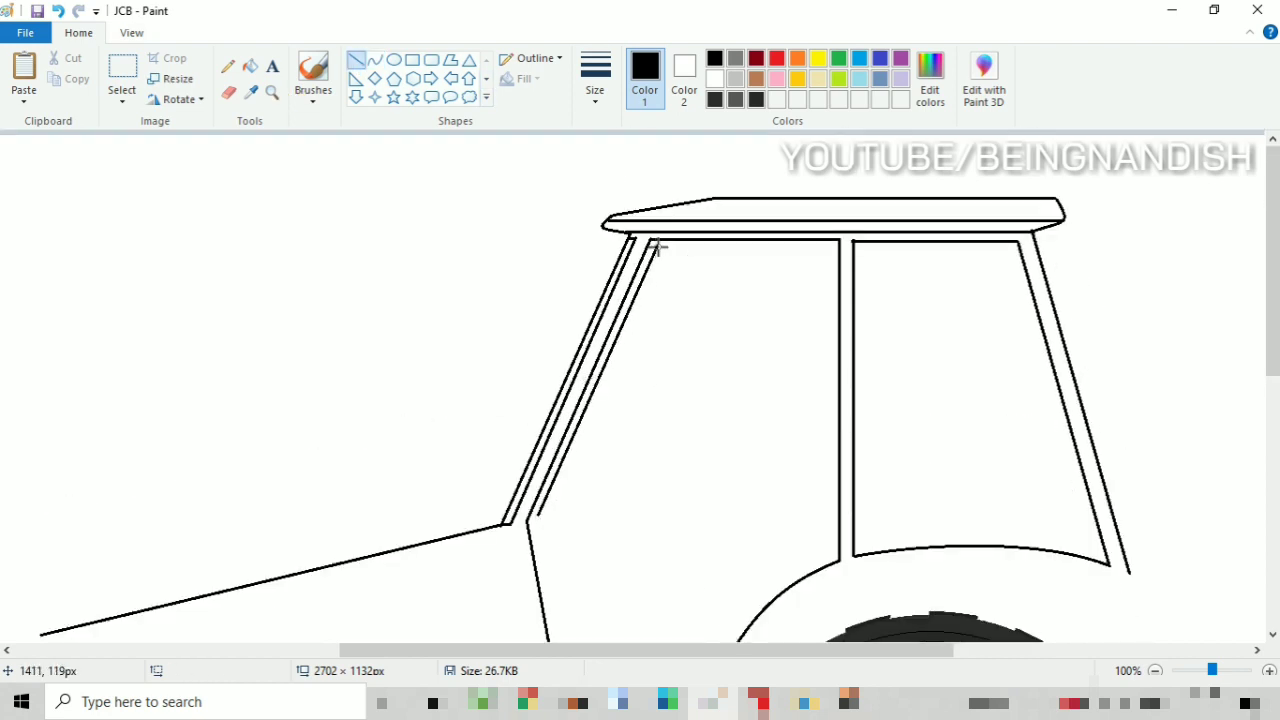
mouse_move(657, 247)
left_mouse_down()
mouse_move(829, 247)
mouse_move(829, 507)
left_mouse_up()
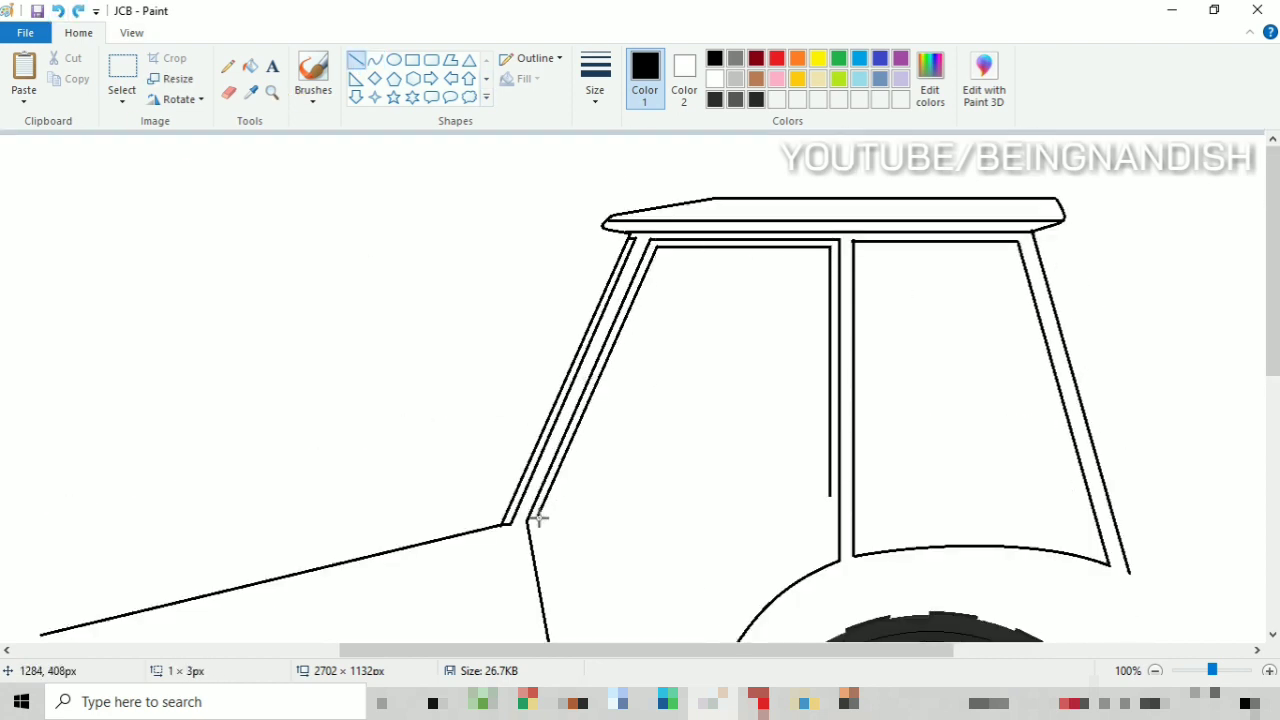
mouse_move(538, 518)
left_mouse_down()
mouse_move(830, 516)
mouse_move(830, 494)
left_mouse_up()
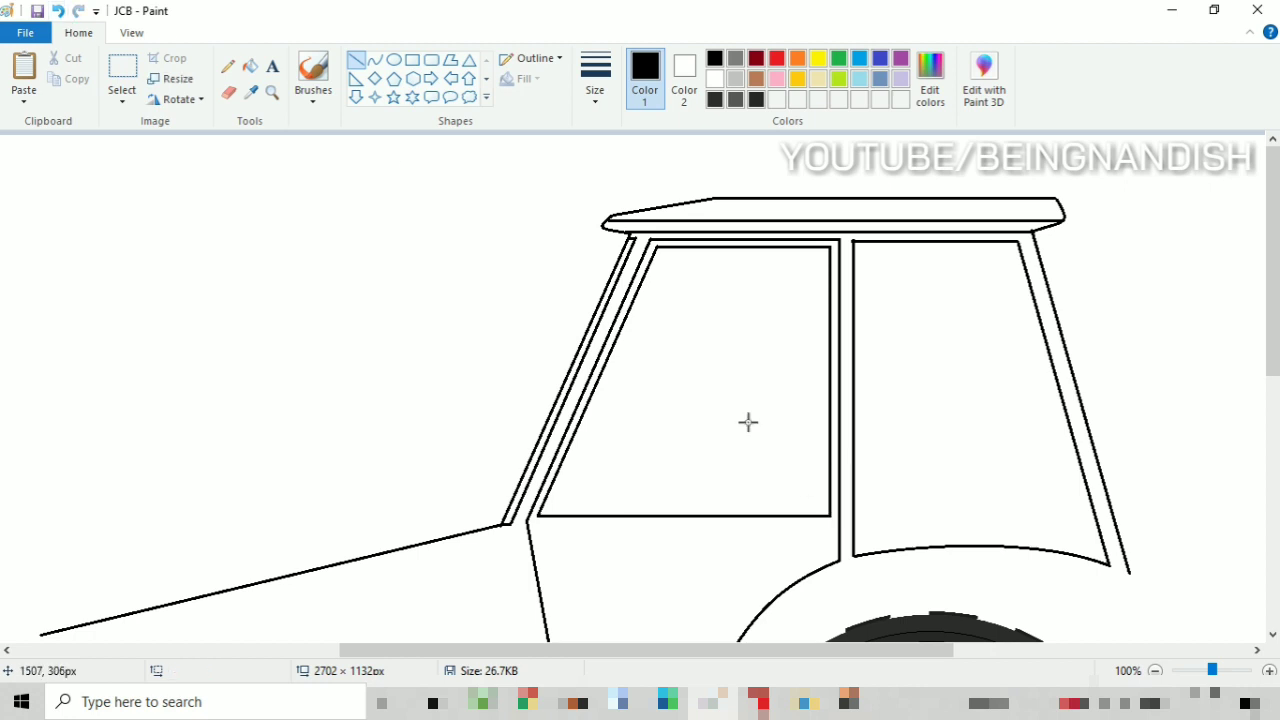
Step: Draw an inset outline inside the door's lower half, with a curved edge following the wheel arch
scroll(748, 422, "down", 2)
left_click_drag(538, 397, 830, 397)
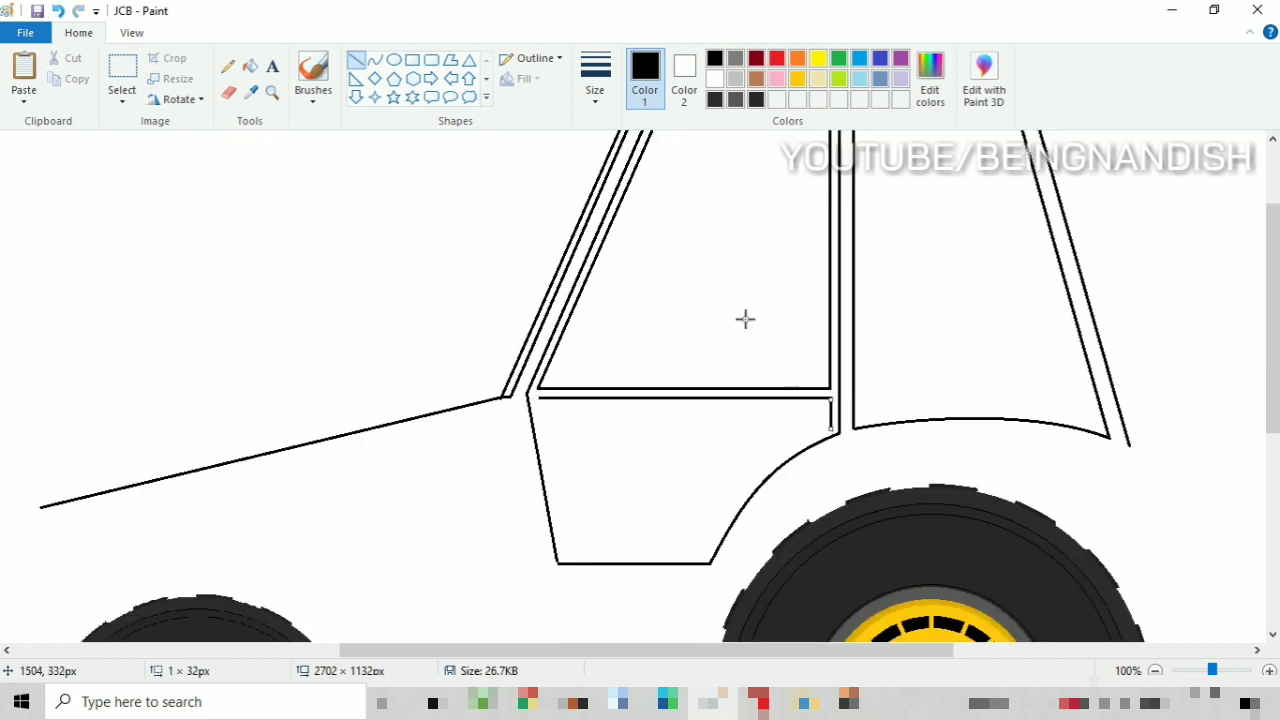
mouse_move(538, 398)
left_mouse_down()
mouse_move(565, 552)
mouse_move(710, 558)
left_mouse_up()
left_click(374, 60)
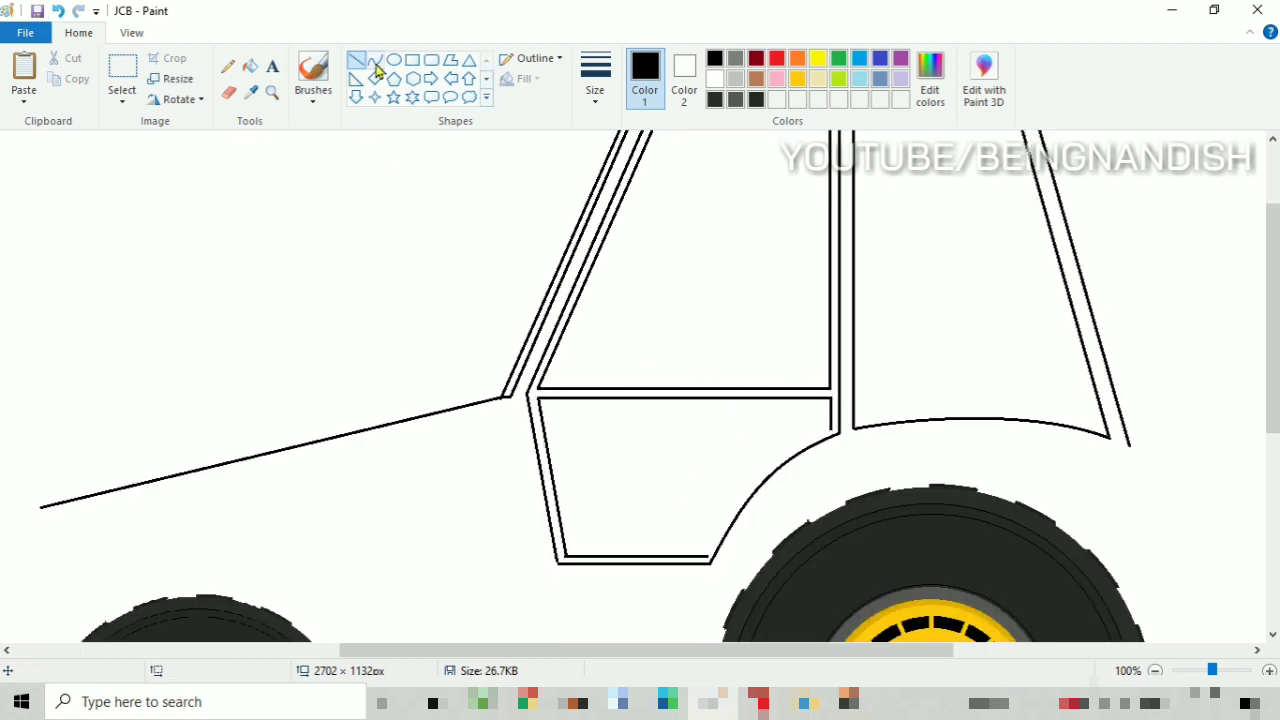
mouse_move(832, 432)
left_mouse_down()
mouse_move(710, 558)
mouse_move(762, 455)
left_mouse_up()
left_click(735, 492)
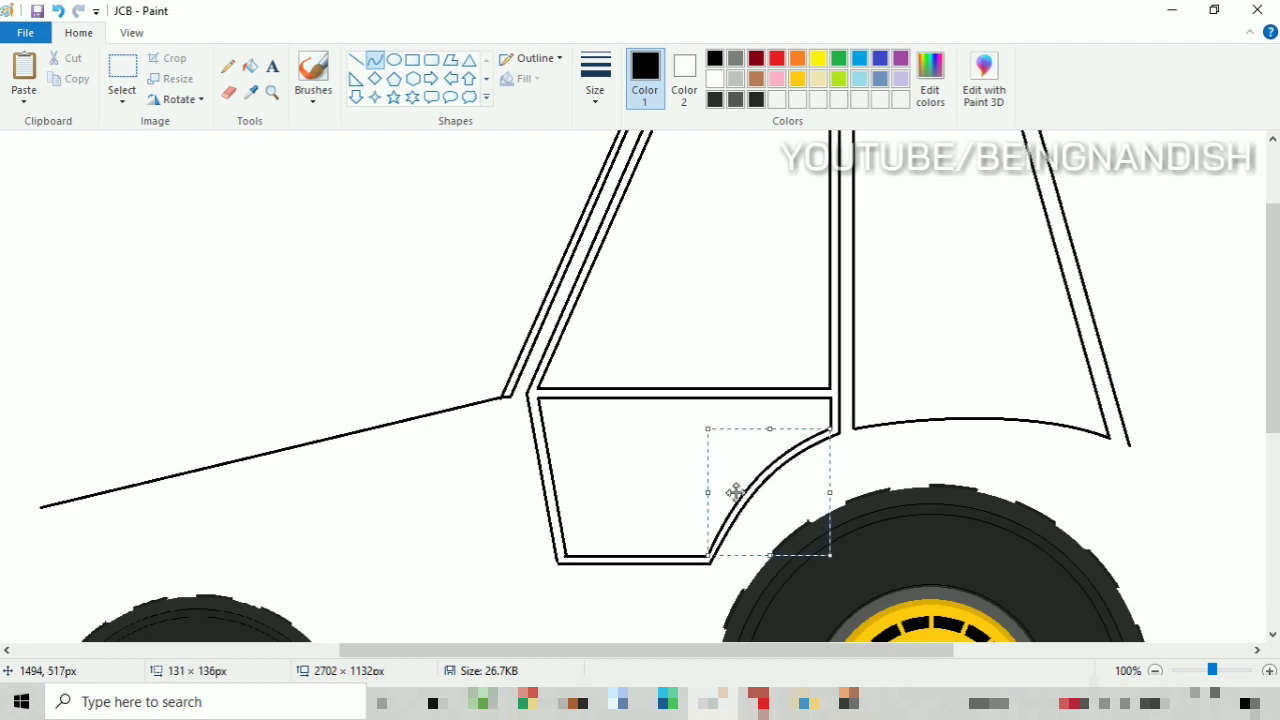
left_click(715, 329)
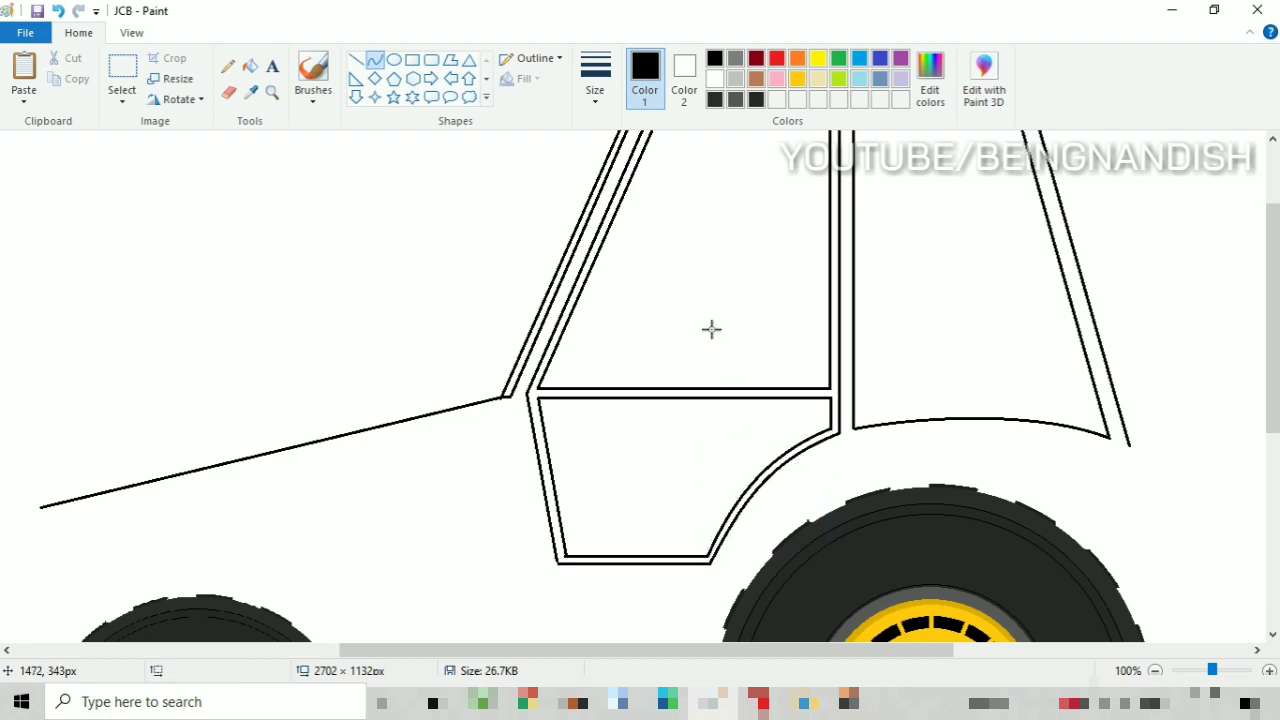
Step: Draw an inset outline inside the rear side window, with straight sides and top and a curved bottom edge
scroll(673, 334, "up", 3)
left_click(356, 60)
left_click_drag(860, 244, 860, 480)
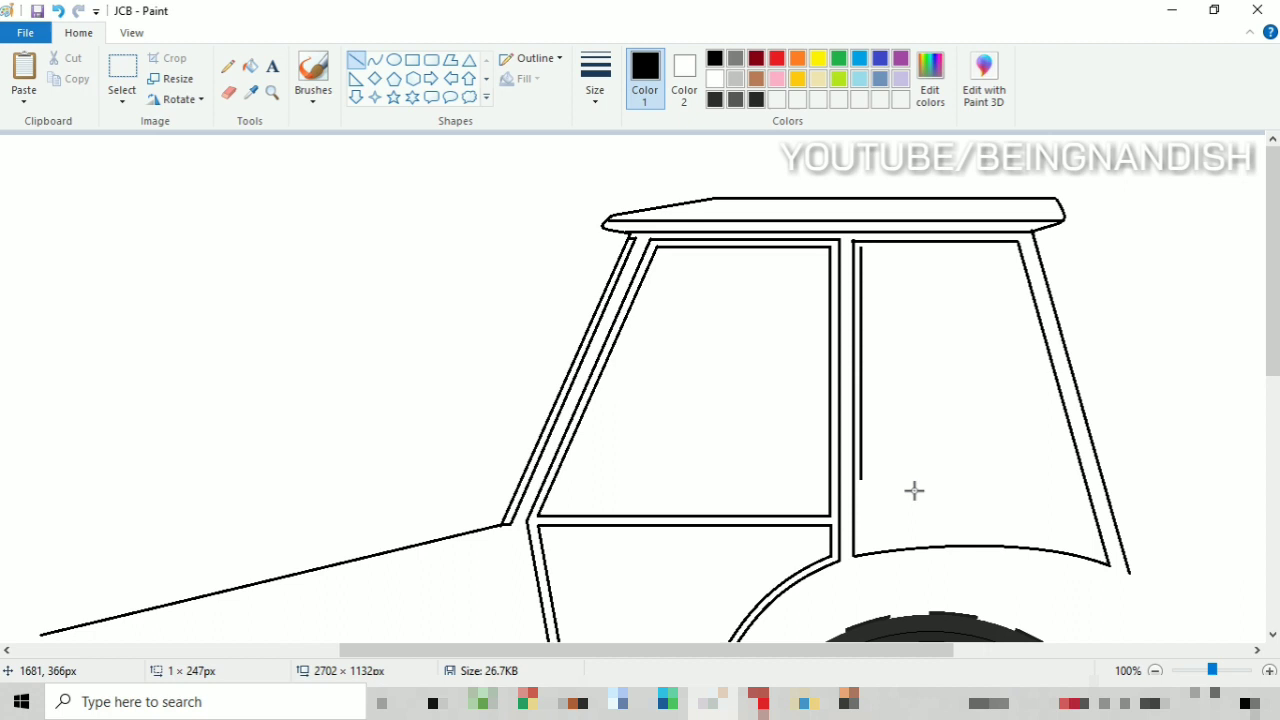
left_click(1133, 237)
mouse_move(860, 248)
left_mouse_down()
mouse_move(1014, 248)
mouse_move(1057, 446)
mouse_move(1098, 556)
left_mouse_up()
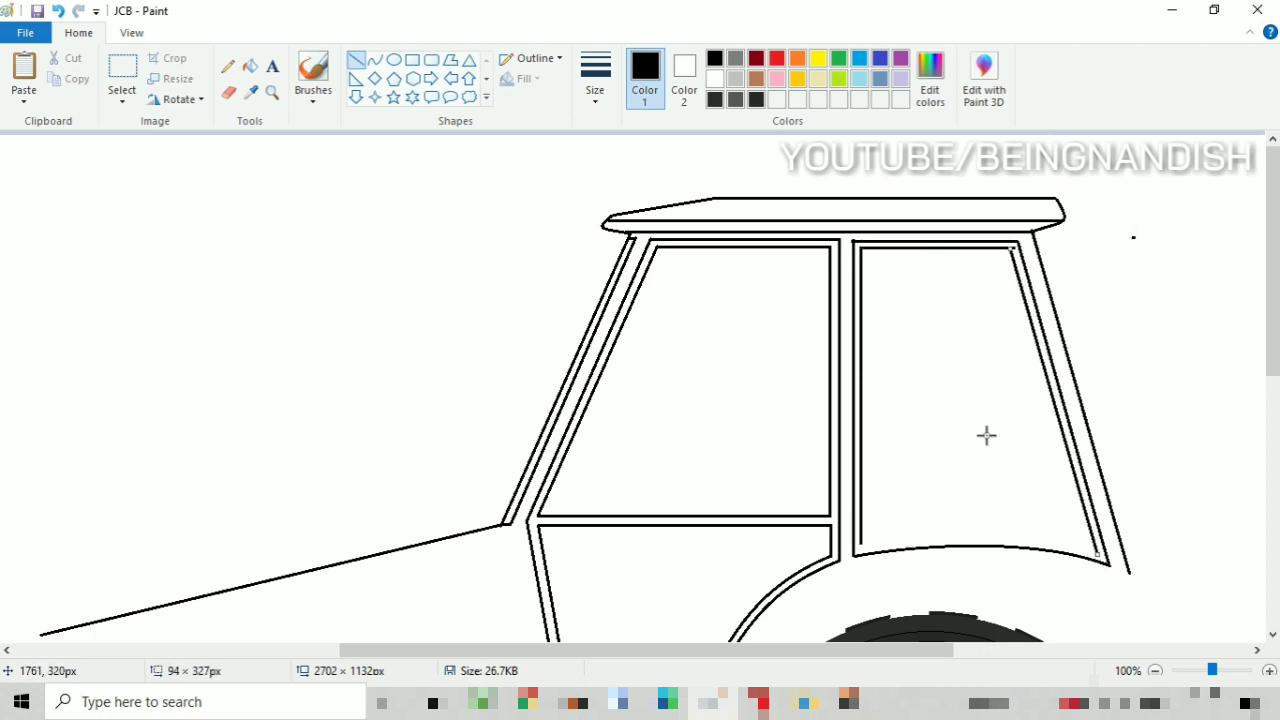
left_click(375, 60)
scroll(912, 406, "down", 3)
left_click_drag(861, 417, 1097, 427)
left_click_drag(1018, 417, 955, 403)
left_click_drag(1054, 411, 1072, 412)
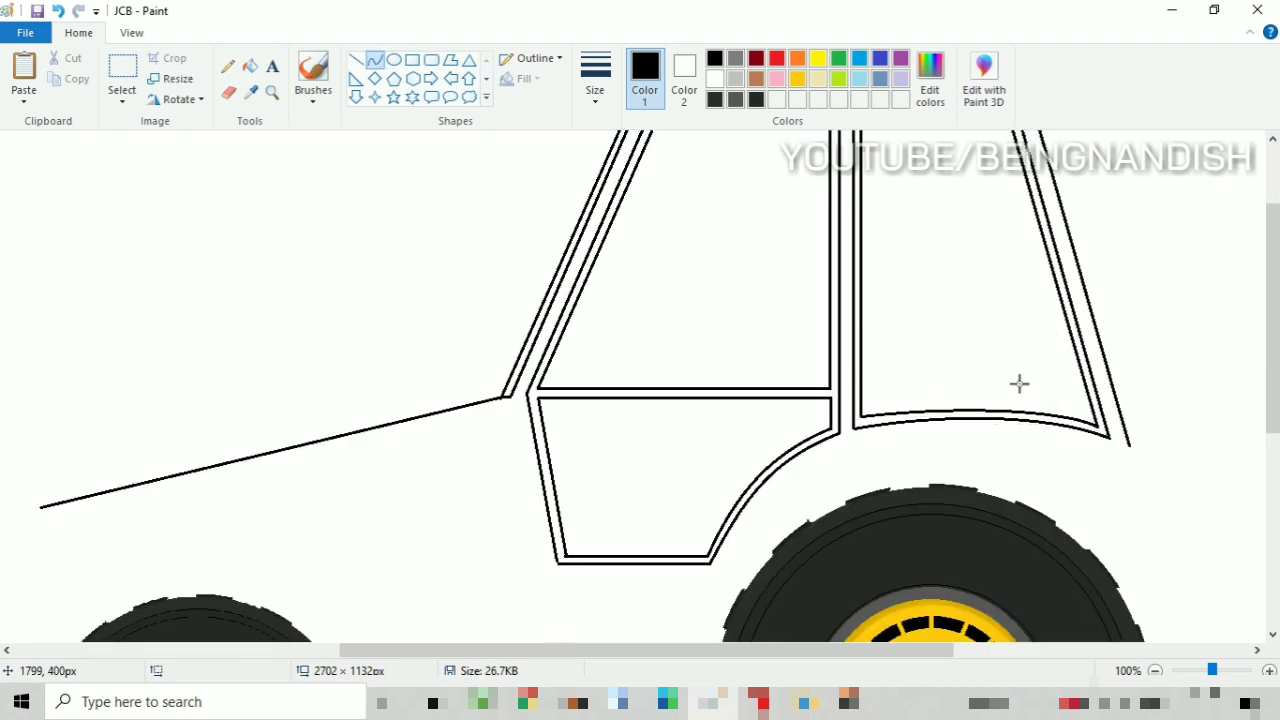
Step: Draw a small square hinge near the top of the door window's rear edge and copy it
scroll(955, 395, "up", 3)
left_click(411, 60)
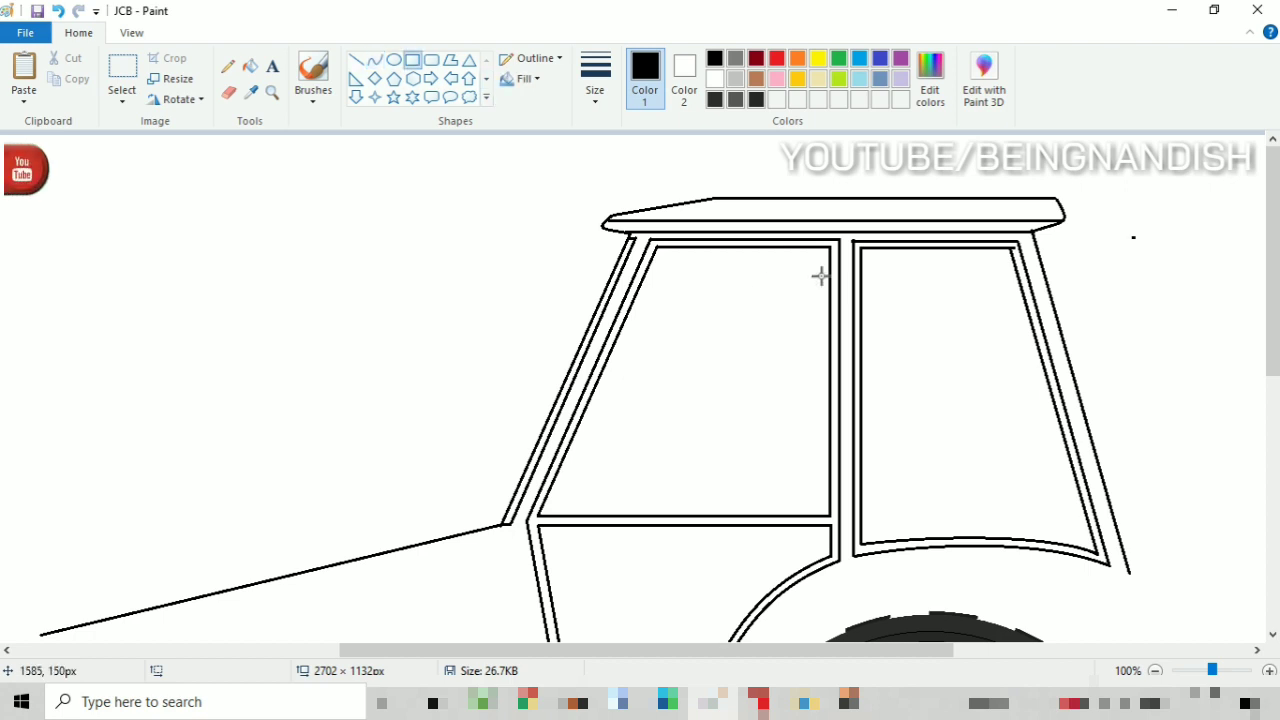
left_click(122, 70)
left_click_drag(804, 261, 837, 306)
right_click(829, 287)
left_click(872, 319)
Step: Paste two copies of the square hinge and place them at the lower part and middle of the door window's rear edge
right_click(715, 306)
left_click(766, 361)
left_click_drag(22, 167, 822, 482)
right_click(723, 297)
left_click(769, 349)
left_click_drag(27, 162, 828, 379)
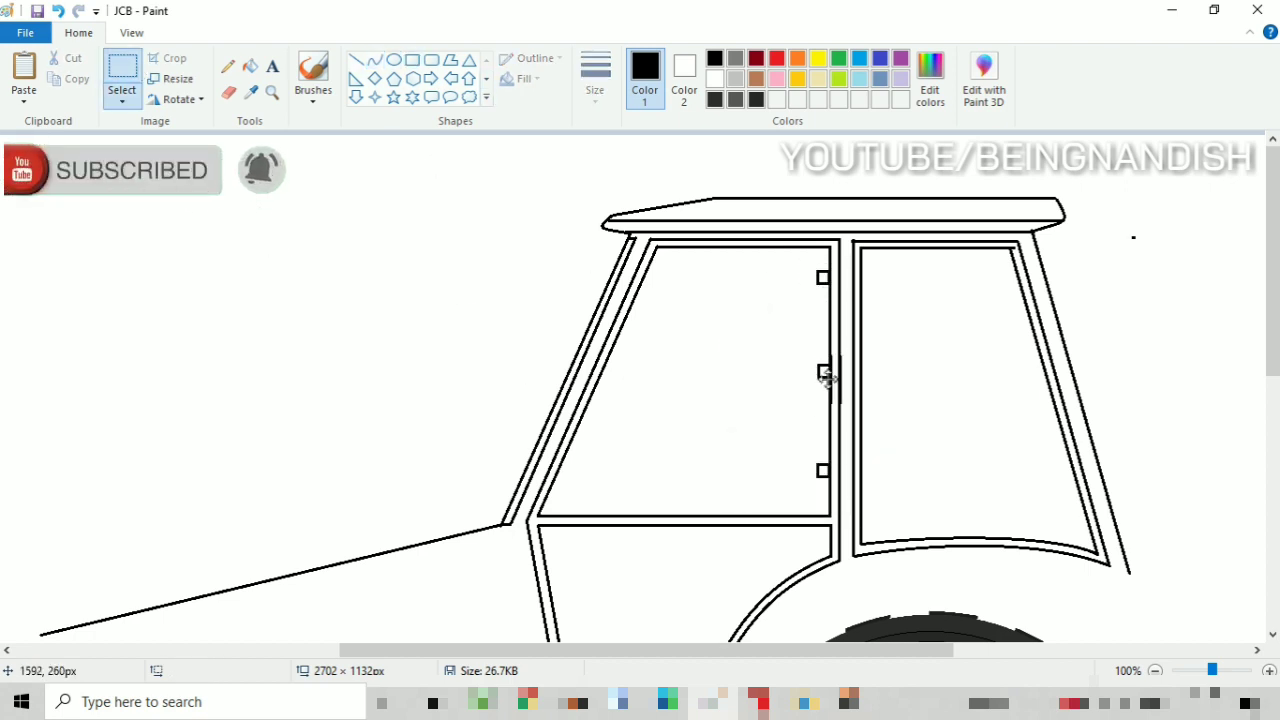
Step: Draw a long curved fender line above the rear wheel, from the door's lower rear corner to the cab's rear line
scroll(737, 352, "down", 3)
left_click(375, 60)
left_click_drag(719, 438, 1119, 330)
mouse_move(904, 345)
left_mouse_down()
mouse_move(894, 286)
mouse_move(921, 274)
left_mouse_up()
left_click_drag(818, 650, 915, 650)
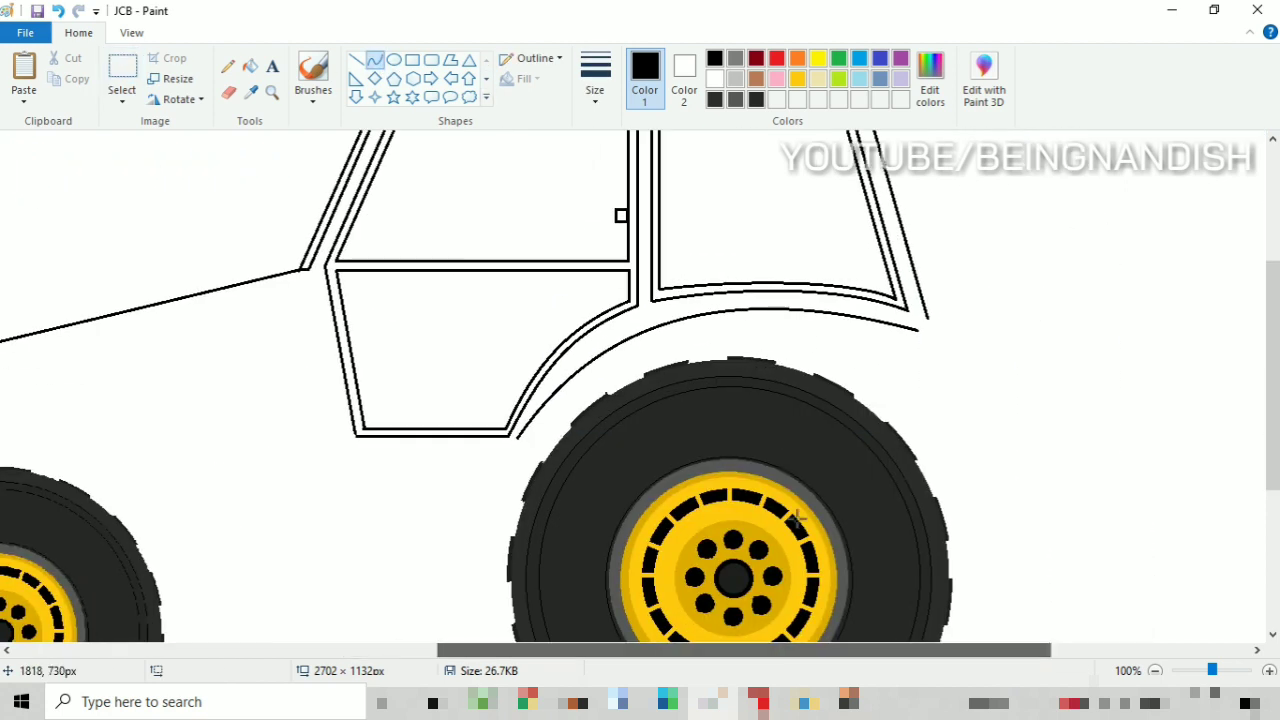
left_click_drag(918, 360, 537, 437)
left_click_drag(692, 392, 722, 328)
key("ctrl+z")
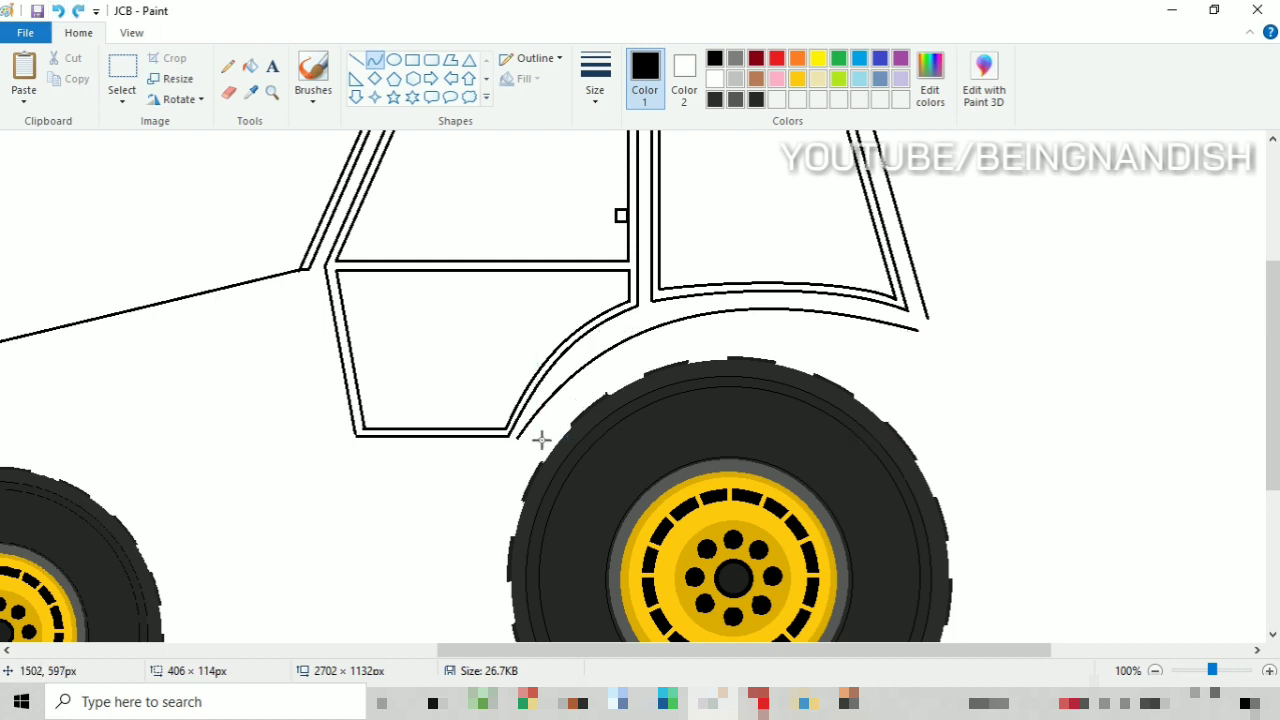
Step: Draw the lower curved fender line above the rear wheel and close the fender's rear end with a rounded tip
left_click_drag(539, 439, 911, 373)
left_click_drag(745, 395, 799, 314)
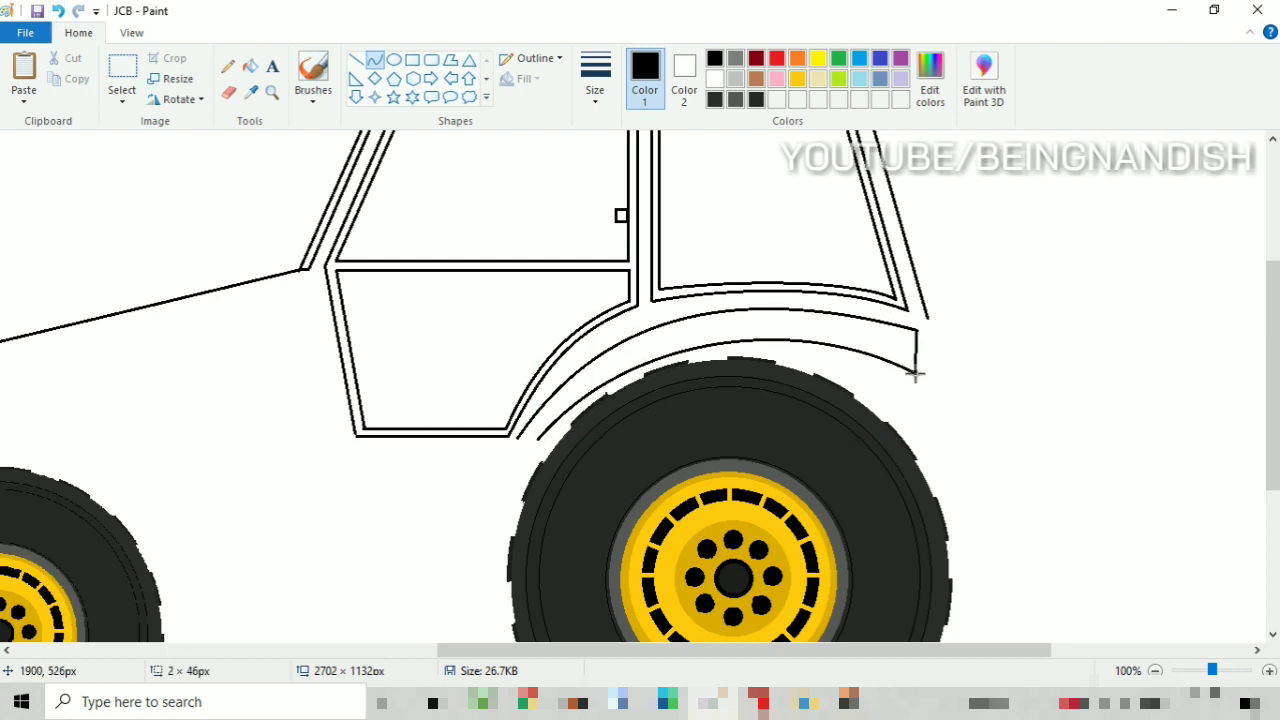
left_click(356, 60)
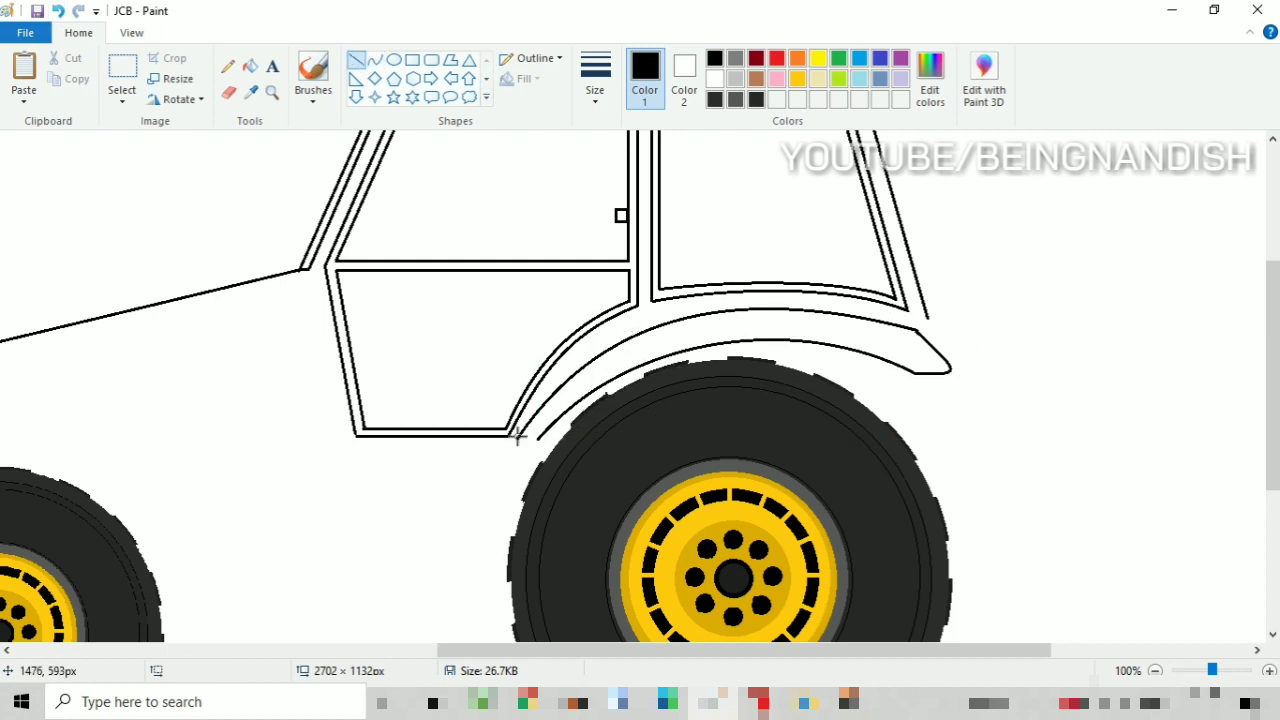
Step: Draw the chassis box outline between the two wheels, with a slanted lower rear edge and a sloping line to the front wheel
scroll(500, 322, "down", 1)
left_click_drag(560, 650, 493, 650)
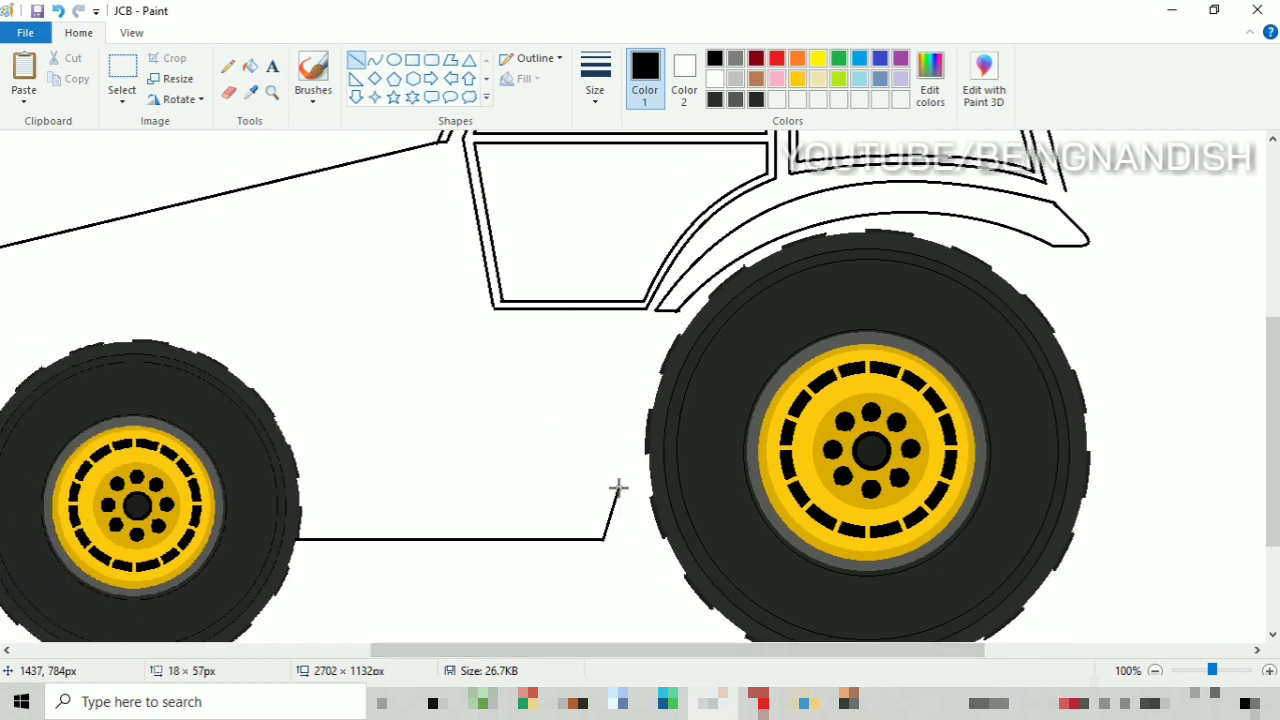
left_click_drag(618, 487, 636, 424)
left_click_drag(609, 520, 656, 520)
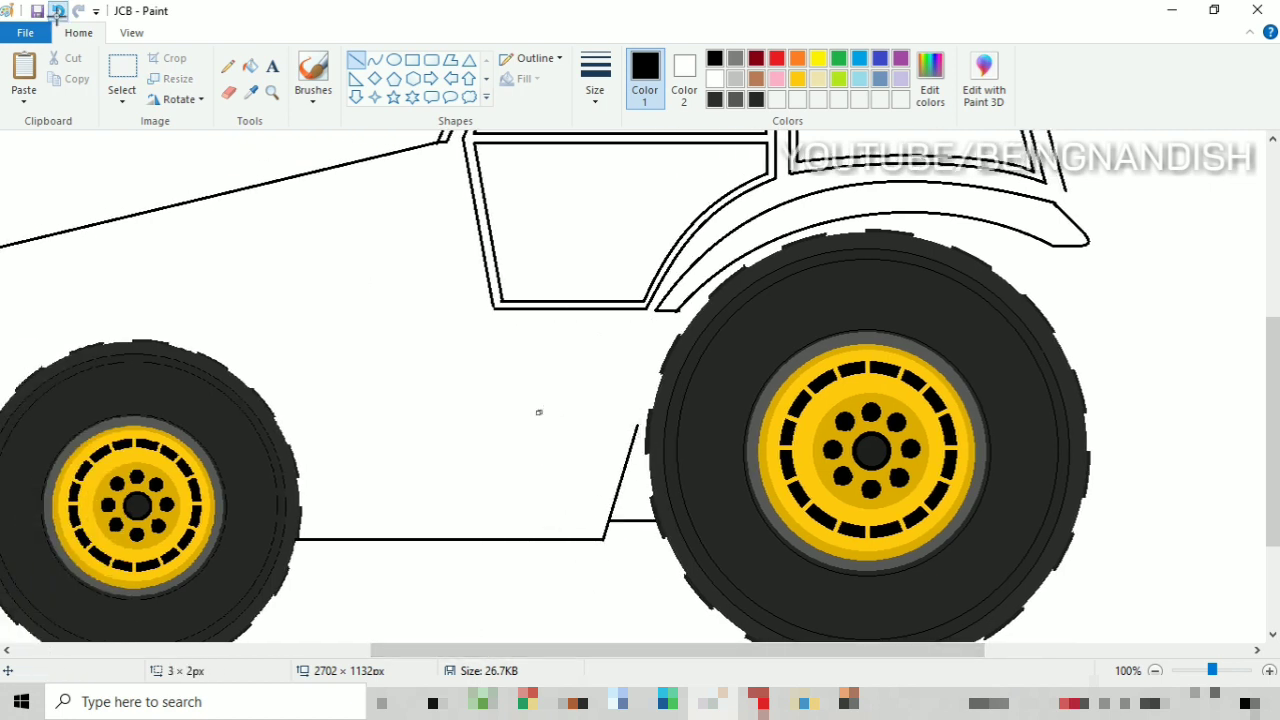
mouse_move(638, 424)
left_mouse_down()
mouse_move(638, 366)
mouse_move(453, 358)
left_mouse_up()
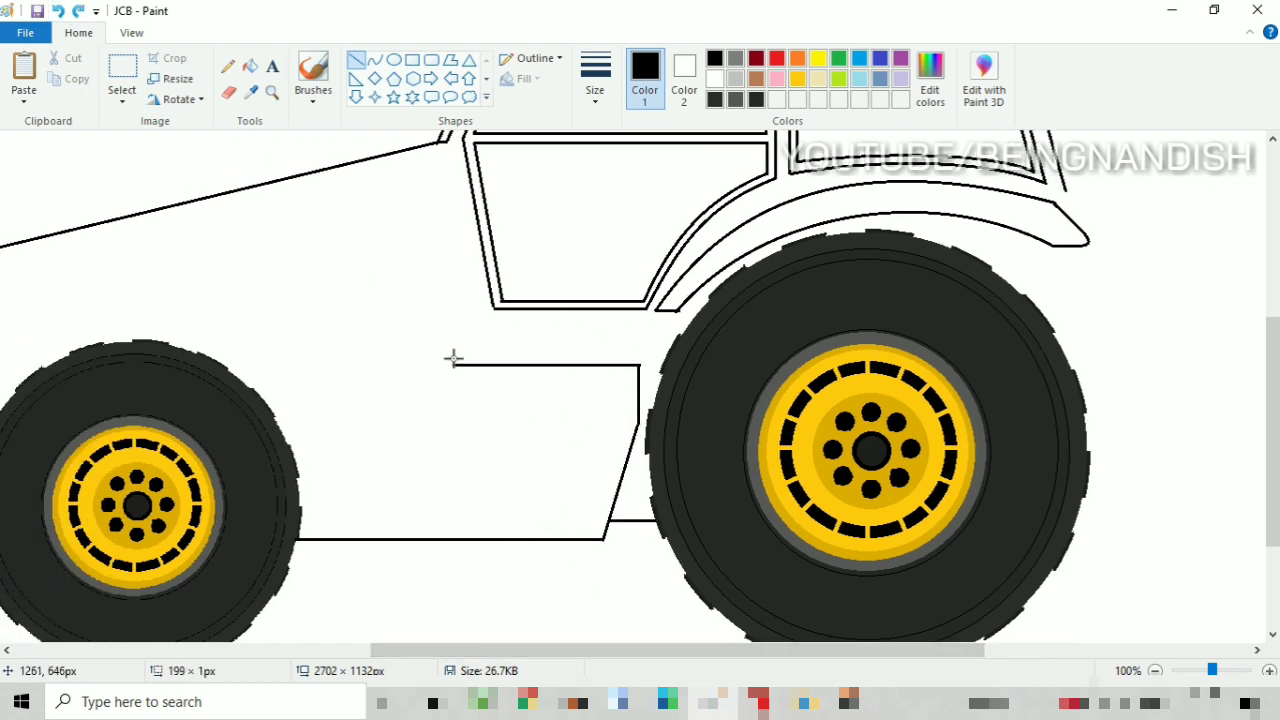
mouse_move(335, 356)
left_mouse_down()
mouse_move(352, 366)
mouse_move(267, 408)
left_mouse_up()
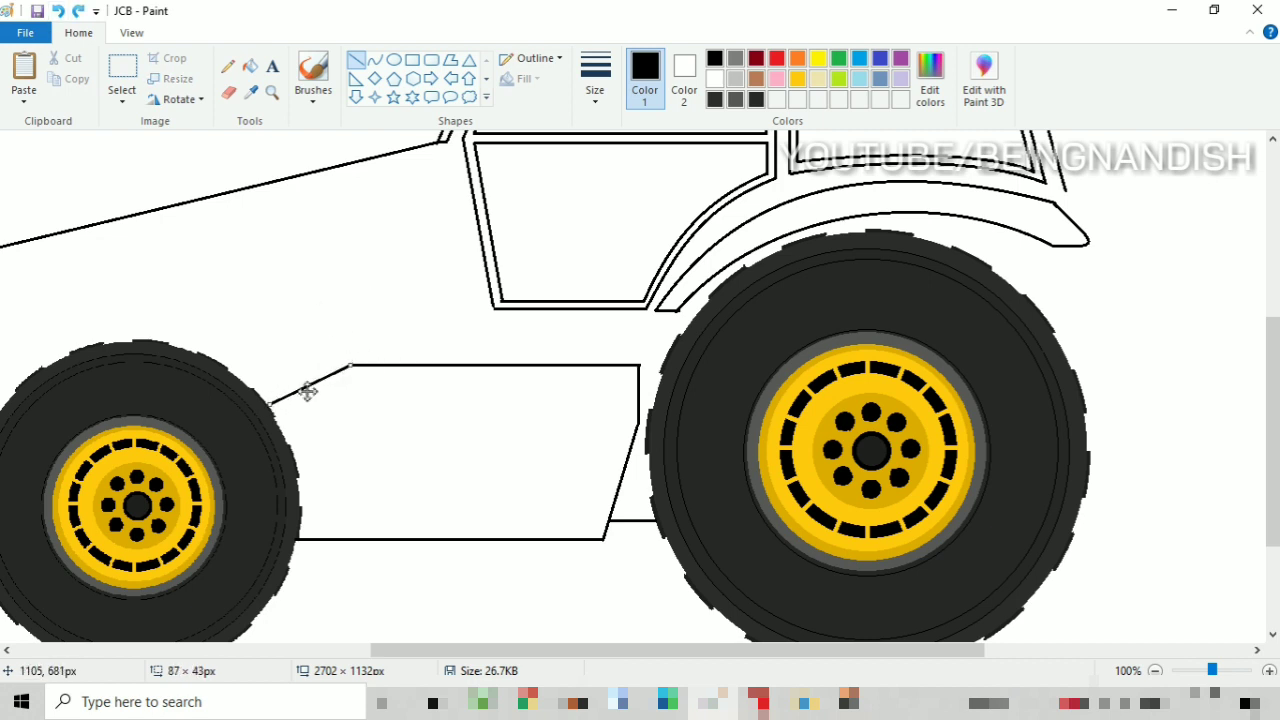
Step: Divide the chassis box with two slanted lines and two horizontal lines, and draw a rectangle inside its main panel
mouse_move(351, 366)
left_mouse_down()
mouse_move(371, 483)
mouse_move(389, 540)
mouse_move(394, 486)
mouse_move(402, 540)
left_mouse_up()
mouse_move(372, 416)
left_mouse_down()
mouse_move(607, 443)
mouse_move(638, 416)
left_mouse_up()
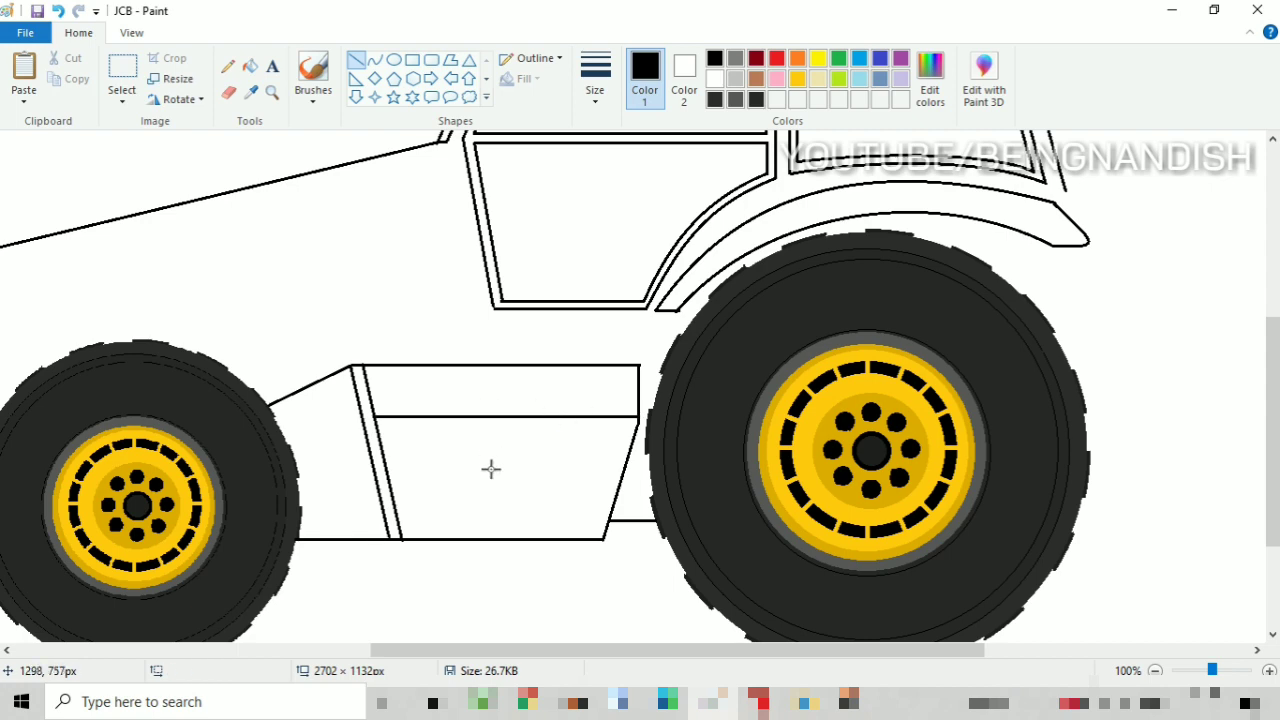
left_click_drag(400, 528, 603, 530)
left_click(412, 60)
mouse_move(420, 426)
left_mouse_down()
mouse_move(551, 508)
mouse_move(604, 522)
left_mouse_up()
left_click(466, 283)
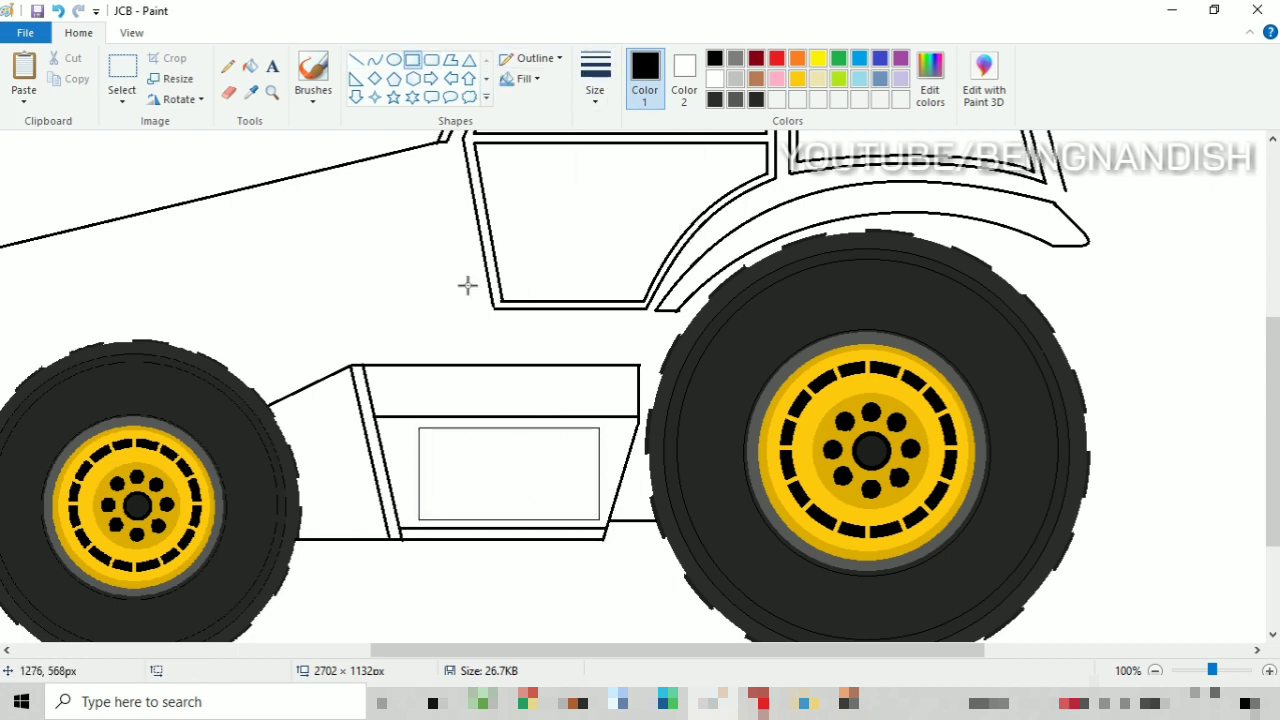
Step: Draw a narrow upright exhaust pipe rectangle about 21 × 297 px and place it on the bonnet line in front of the cab
left_click_drag(580, 650, 535, 664)
scroll(616, 585, "up", 4)
left_click(595, 90)
left_click(620, 166)
left_click_drag(1273, 320, 1273, 288)
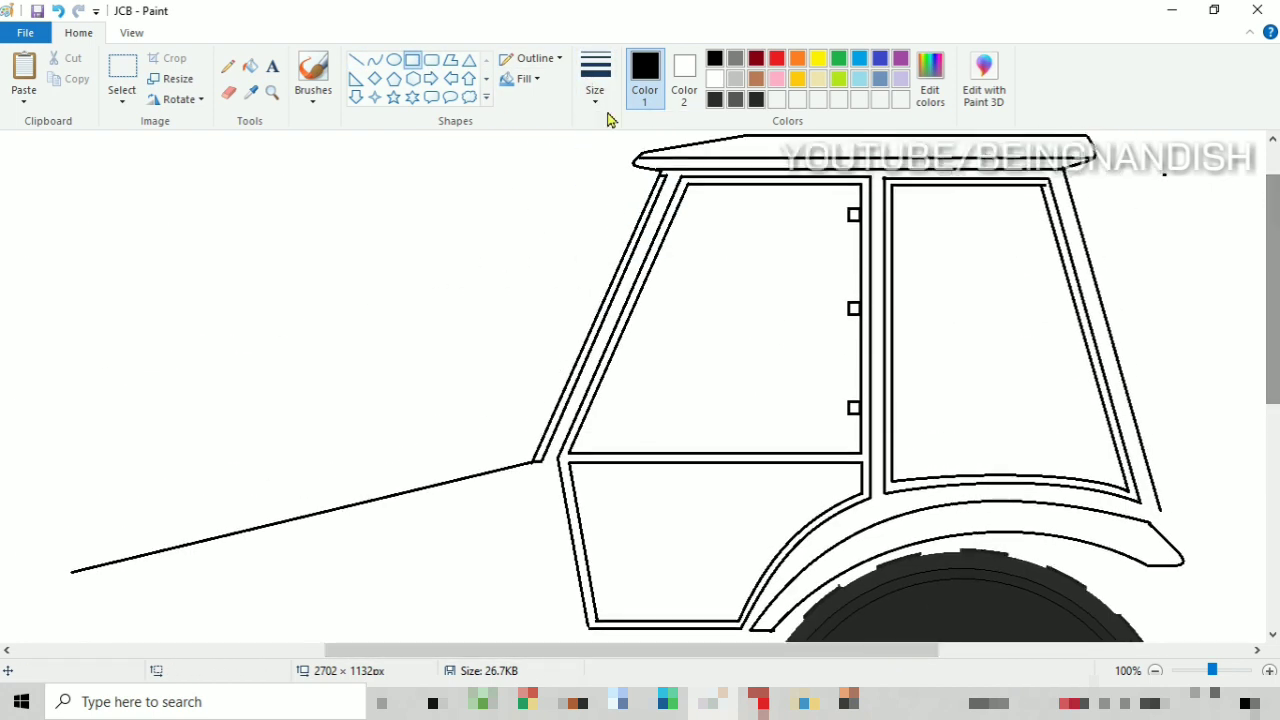
left_click_drag(451, 221, 463, 494)
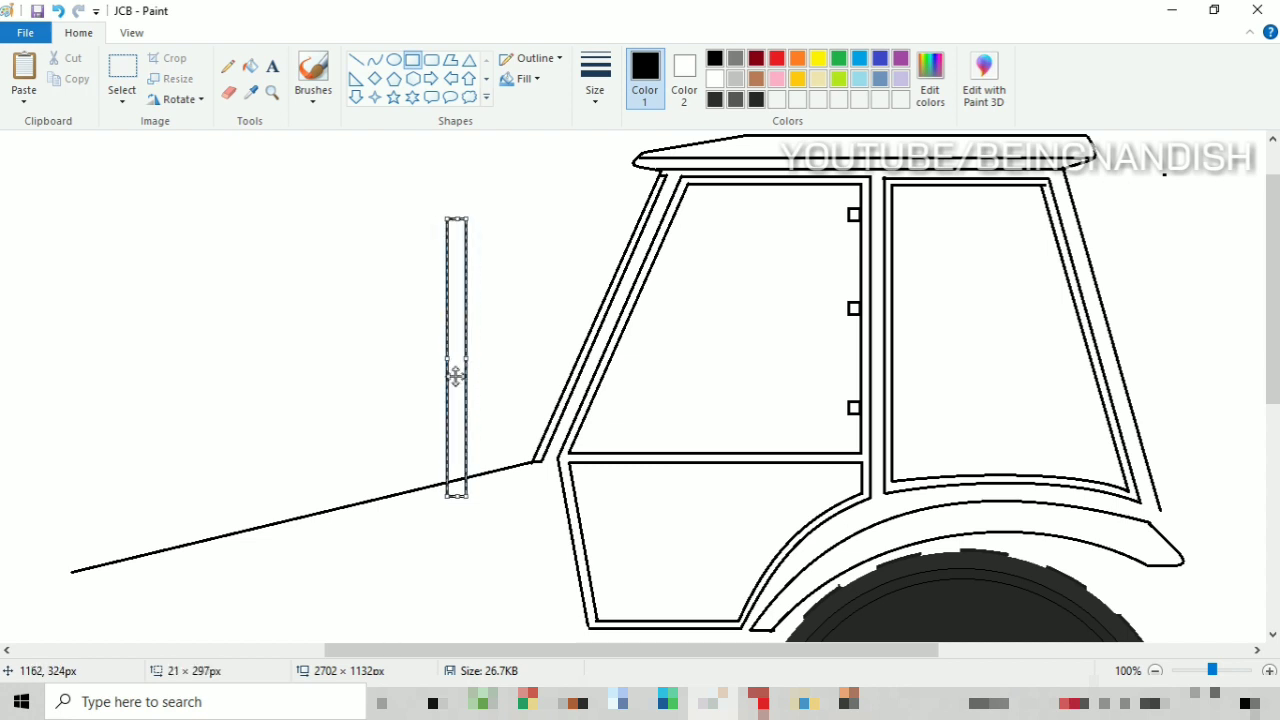
left_click_drag(451, 371, 496, 359)
Step: Draw two parallel curves bending forward from the top of the exhaust pipe and close their open end with a short line
left_click(375, 60)
left_click(131, 33)
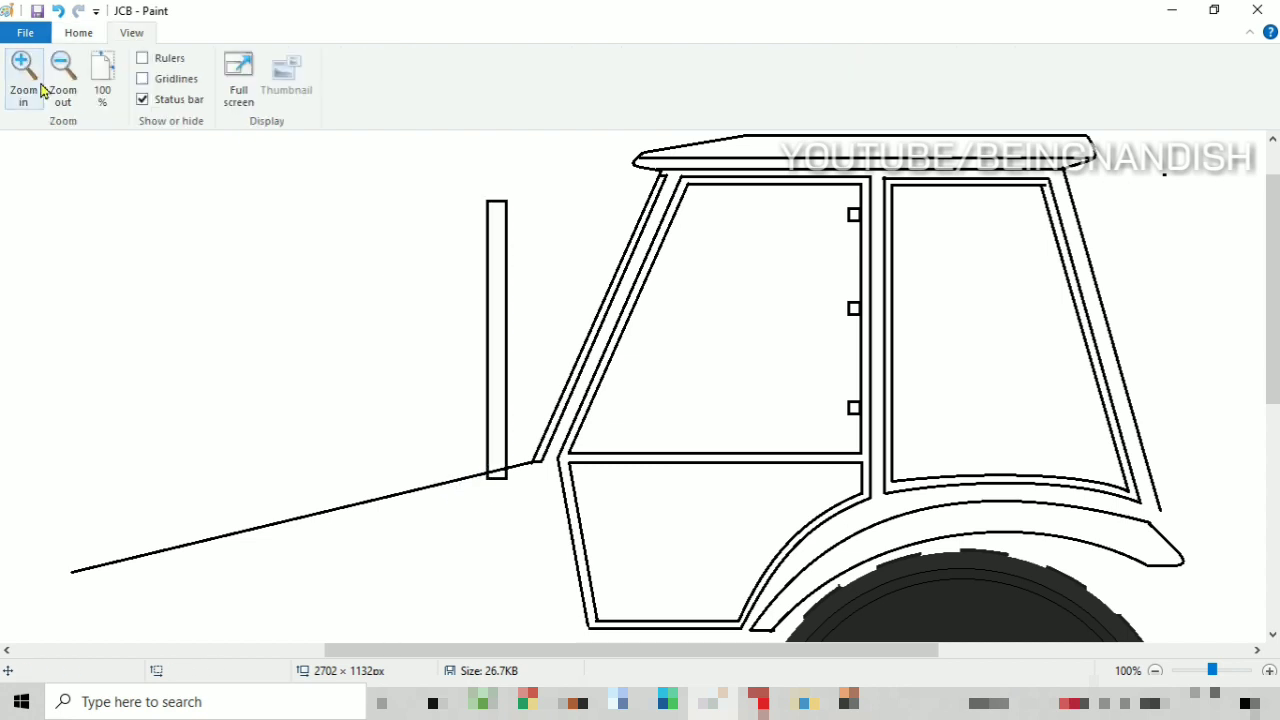
left_click(30, 80)
left_click_drag(400, 650, 520, 650)
left_click_drag(440, 225, 480, 267)
mouse_move(464, 243)
left_mouse_down()
mouse_move(471, 233)
mouse_move(450, 247)
left_mouse_up()
left_click(484, 197)
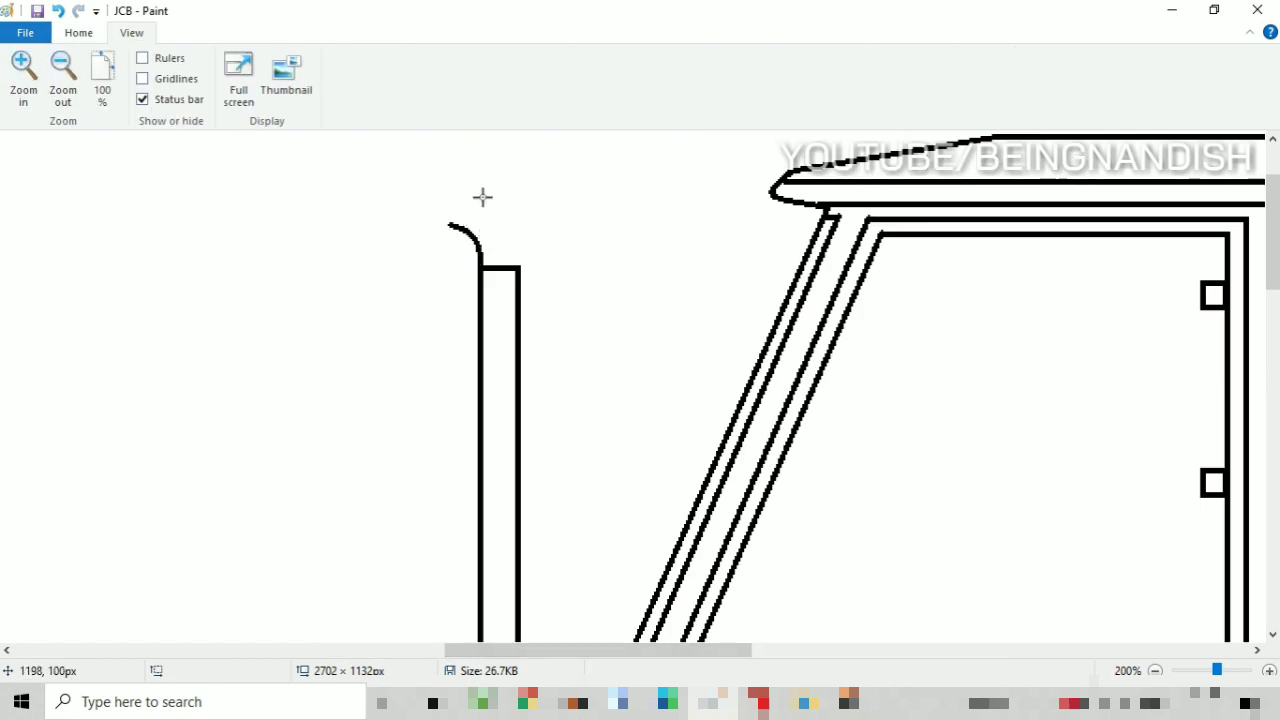
left_click_drag(467, 194, 518, 266)
mouse_move(495, 229)
left_mouse_down()
mouse_move(506, 207)
mouse_move(516, 225)
mouse_move(455, 221)
left_mouse_up()
left_click(78, 34)
left_click(356, 60)
Step: Draw a slightly wider rectangular collar around the exhaust pipe's base and trim it at the bonnet line
left_click(228, 92)
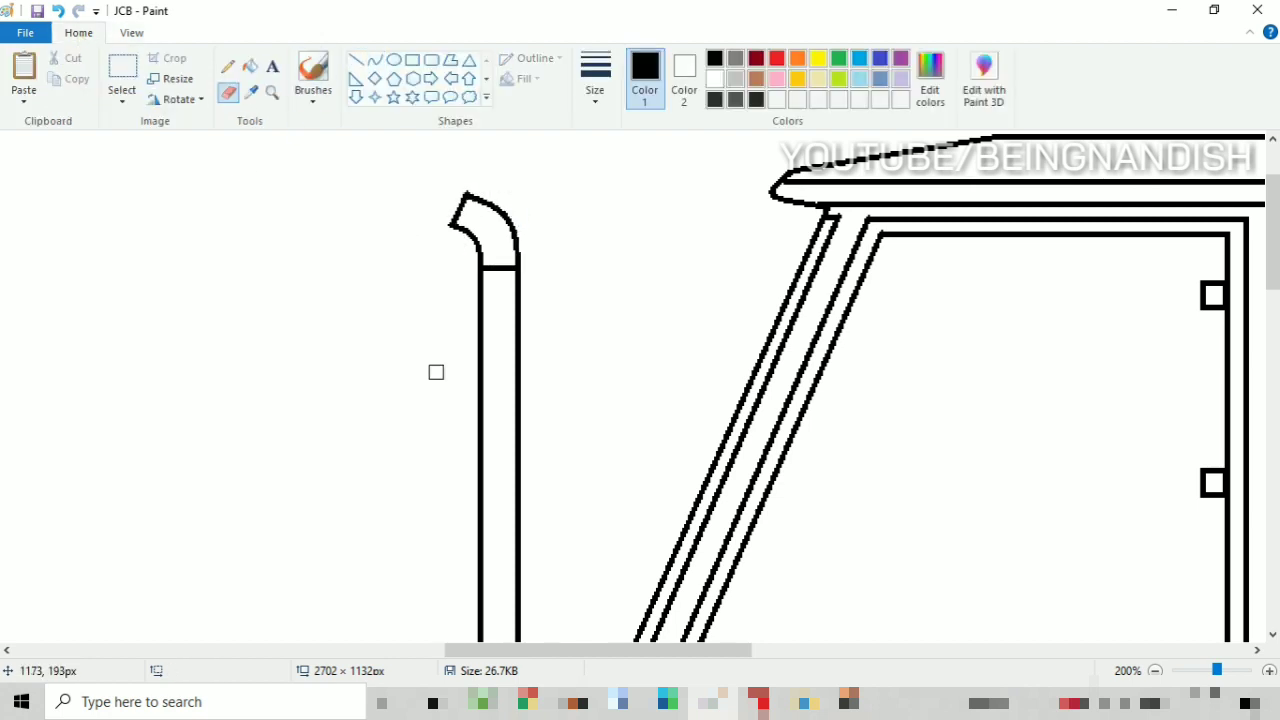
scroll(434, 371, "down", 3)
left_click(412, 60)
mouse_move(472, 481)
left_mouse_down()
mouse_move(525, 577)
mouse_move(474, 574)
mouse_move(486, 573)
left_mouse_up()
left_click(279, 155)
left_click(228, 92)
scroll(526, 557, "up", 3)
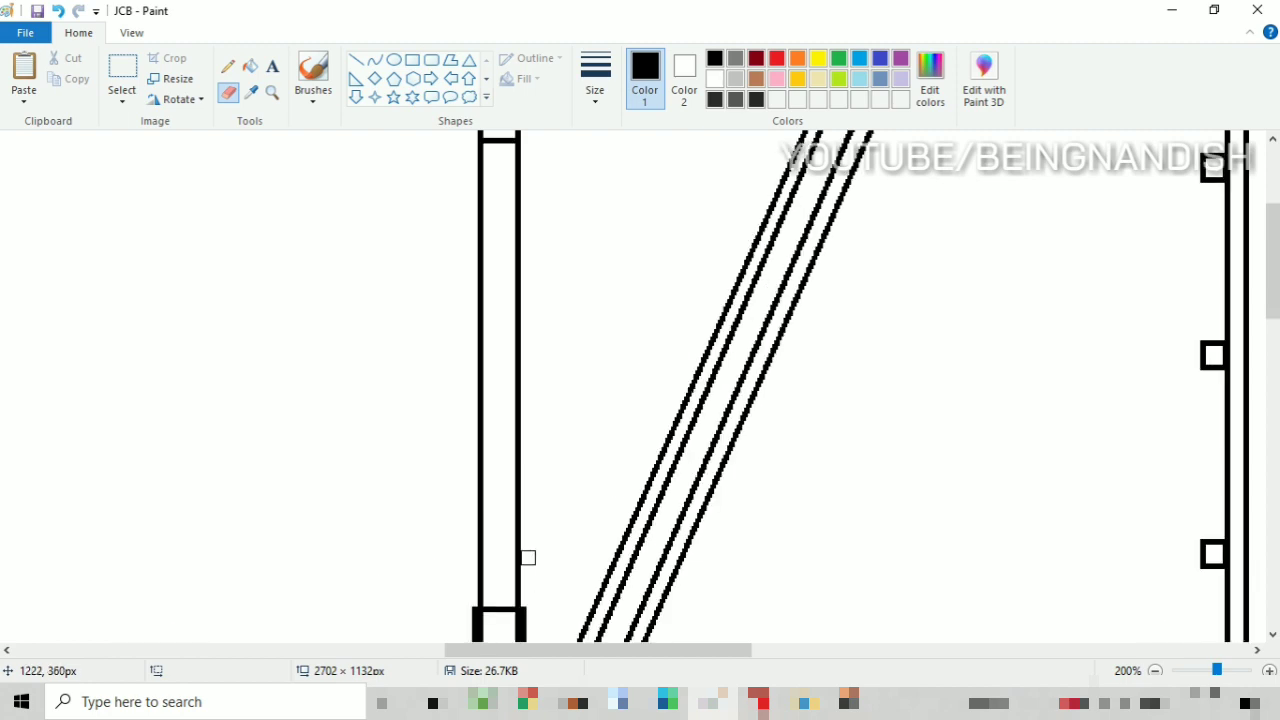
Step: Draw a rounded rectangle just above the bonnet line and position it directly in front of the exhaust collar
left_click(131, 33)
left_click(63, 78)
left_click(63, 78)
left_click(23, 78)
left_click_drag(305, 651, 572, 651)
scroll(572, 480, "down", 3)
left_click(78, 33)
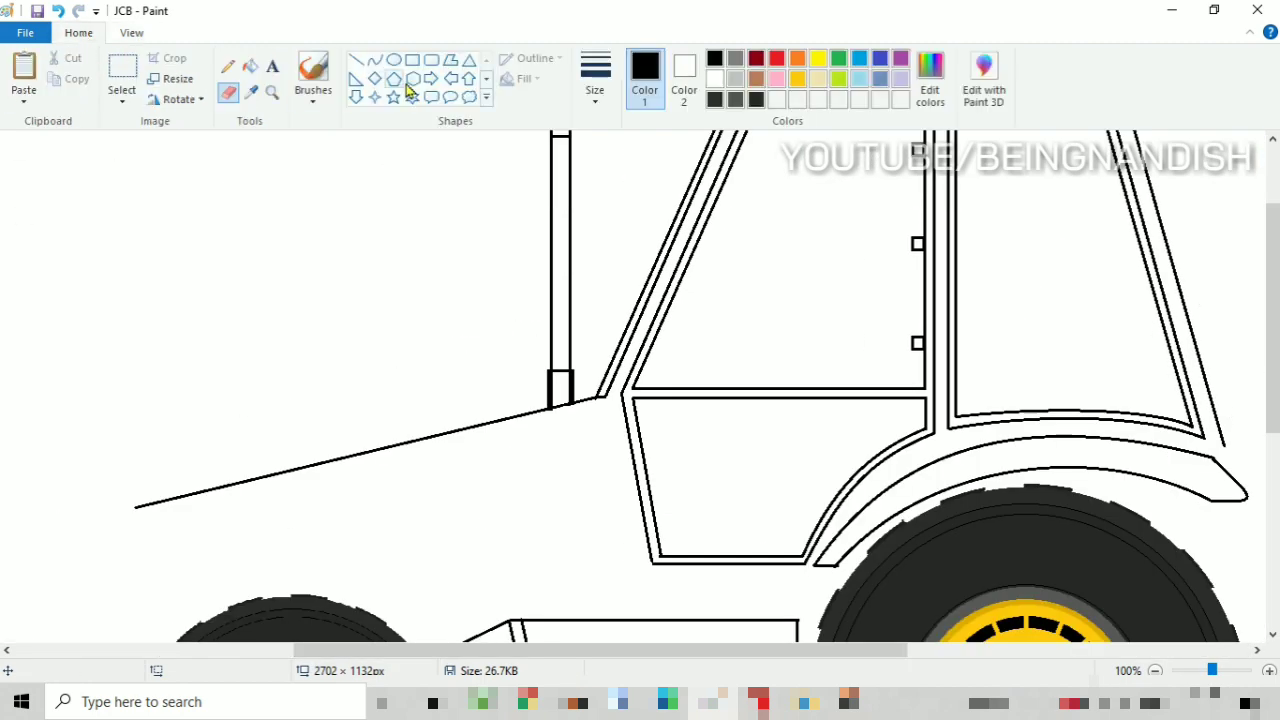
left_click(431, 60)
mouse_move(514, 354)
left_mouse_down()
mouse_move(548, 399)
mouse_move(587, 400)
left_mouse_up()
left_click_drag(514, 354, 510, 386)
Step: Add a small base about 39 × 19 px under the rounded box, trimmed at the bonnet, and a horizontal line across the box
left_click(412, 60)
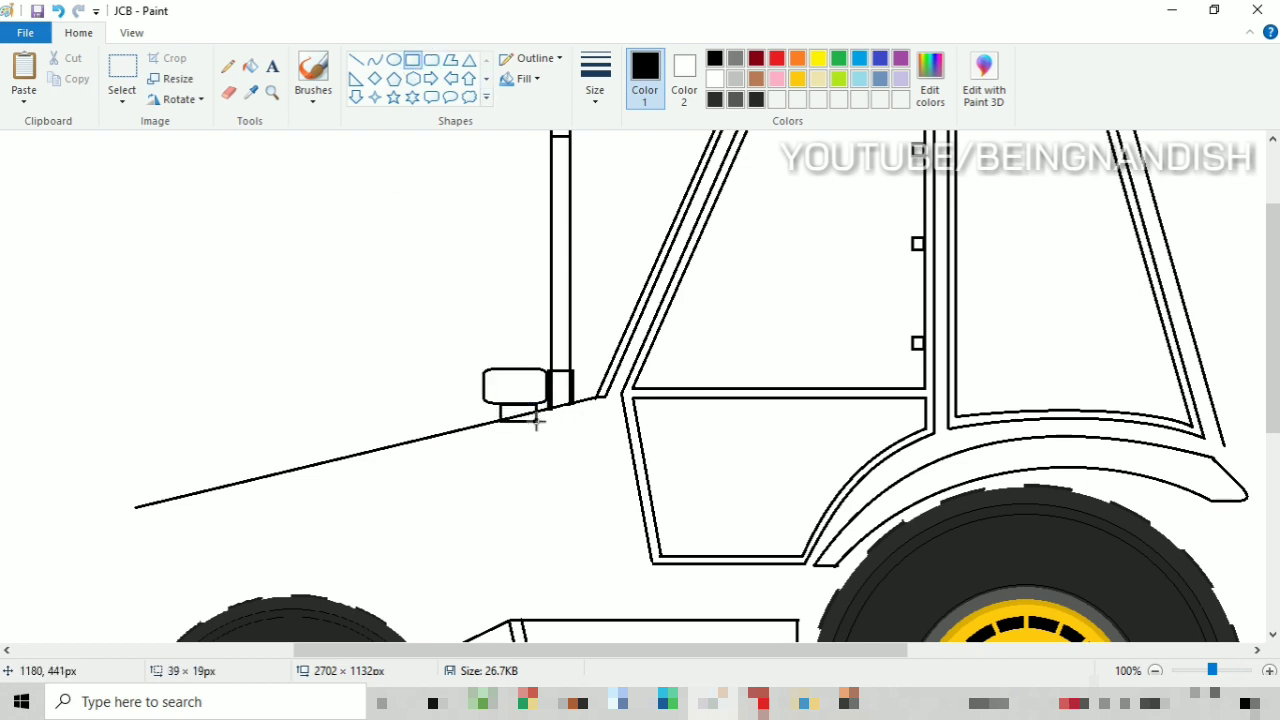
left_click(228, 92)
left_click(356, 60)
left_click_drag(483, 380, 549, 380)
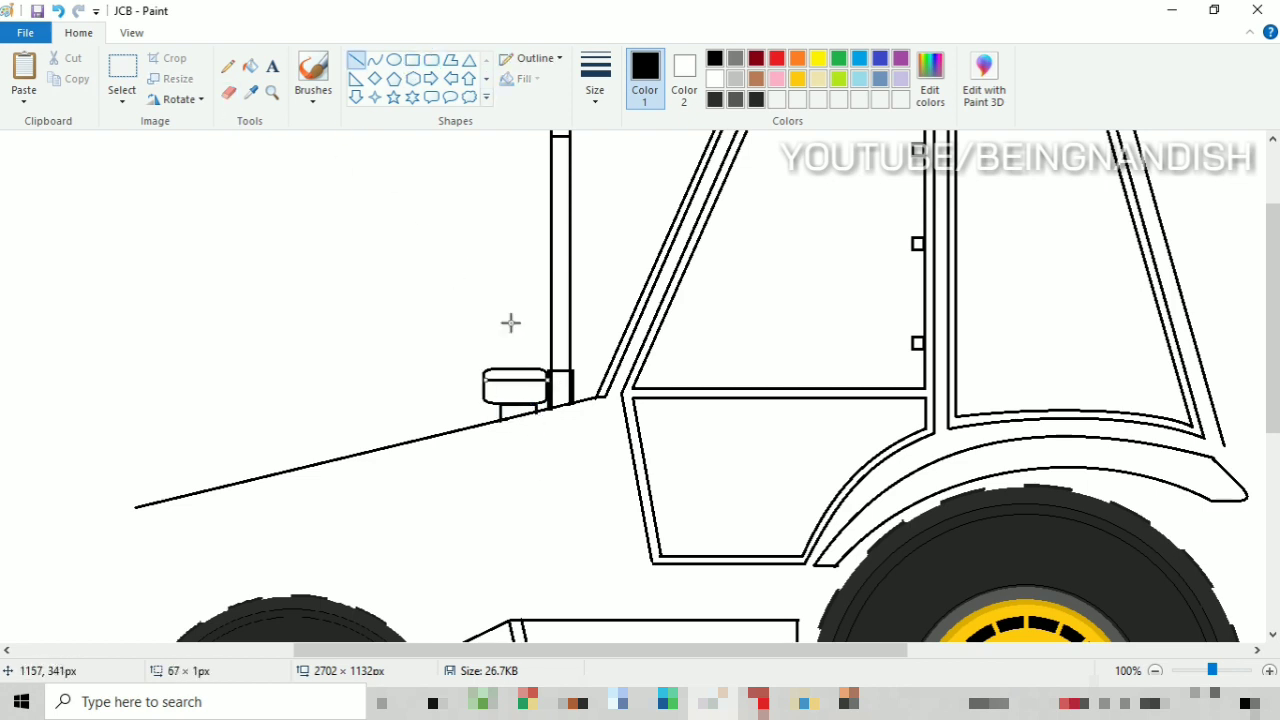
Step: Select the whole drawing and move it slightly down and to the right on the canvas
scroll(447, 336, "up", 3)
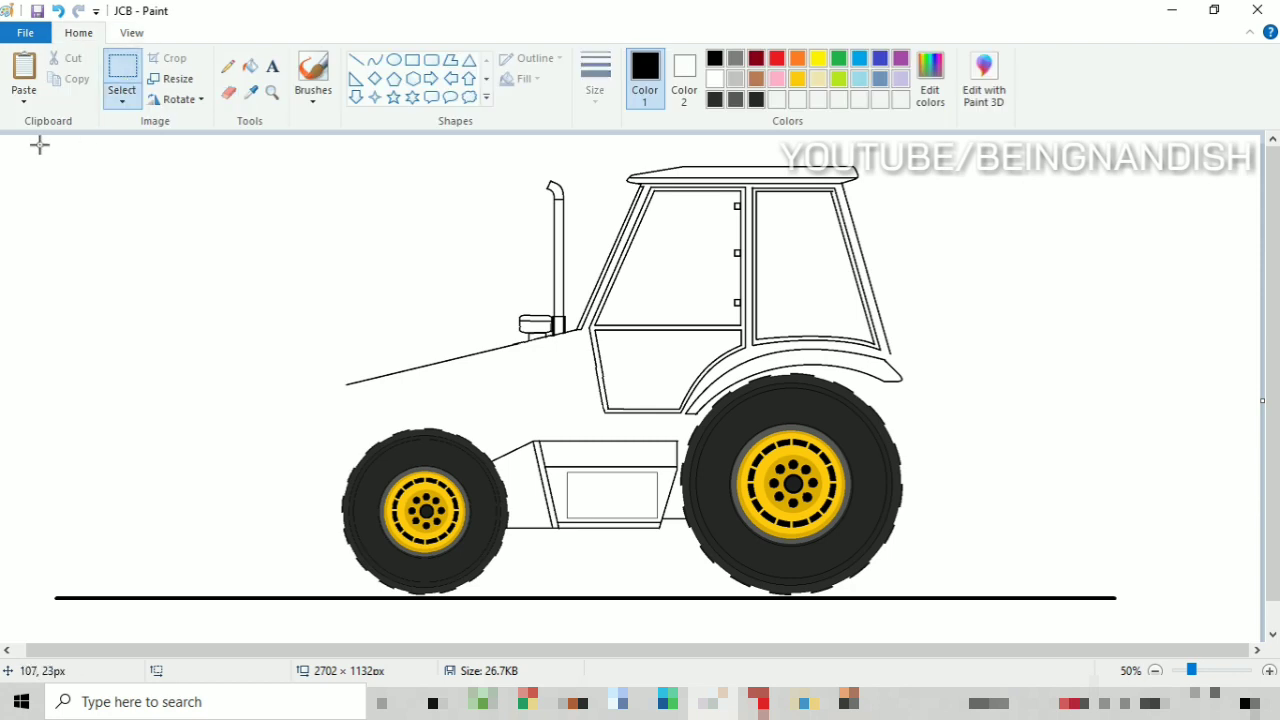
left_click_drag(39, 145, 1244, 638)
left_click_drag(799, 490, 805, 514)
left_click(580, 152)
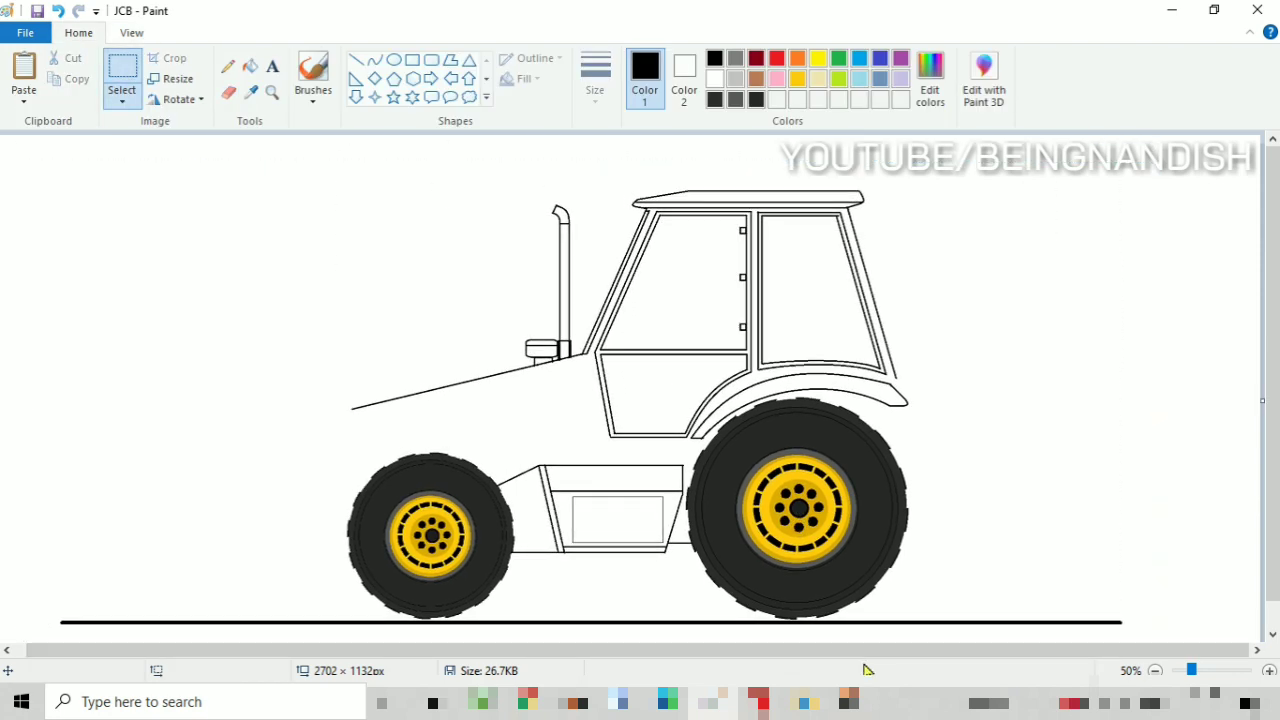
Step: Draw a short line behind the rear wheel, a post about 59 × 347 px at its end and a cap about 71 × 89 px on top
left_click(356, 60)
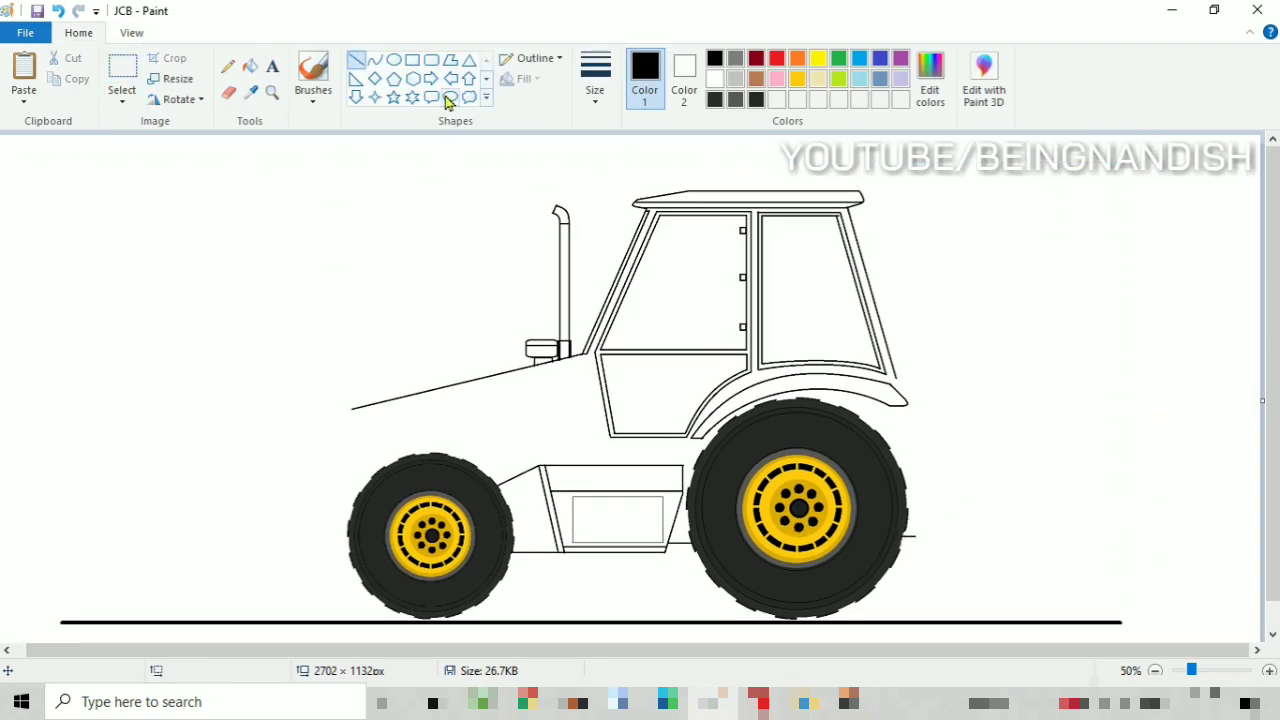
left_click(412, 60)
left_click_drag(916, 386, 944, 548)
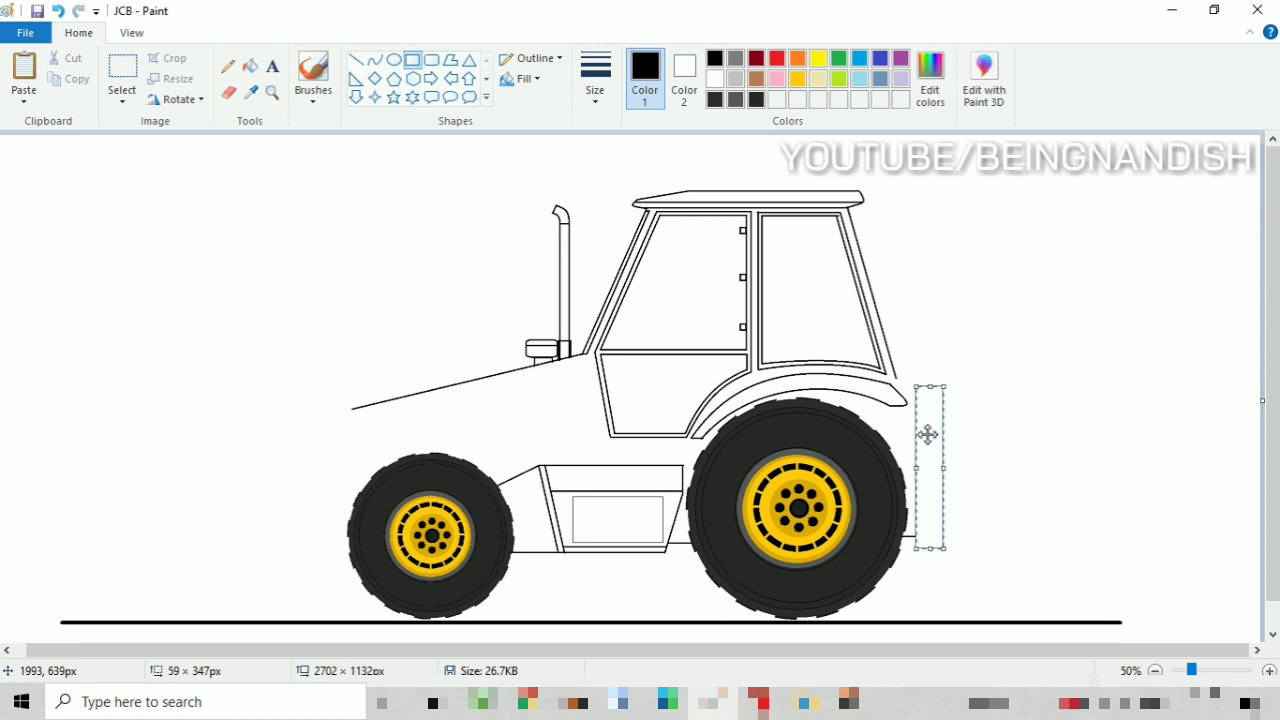
left_click_drag(928, 434, 928, 442)
left_click(1000, 460)
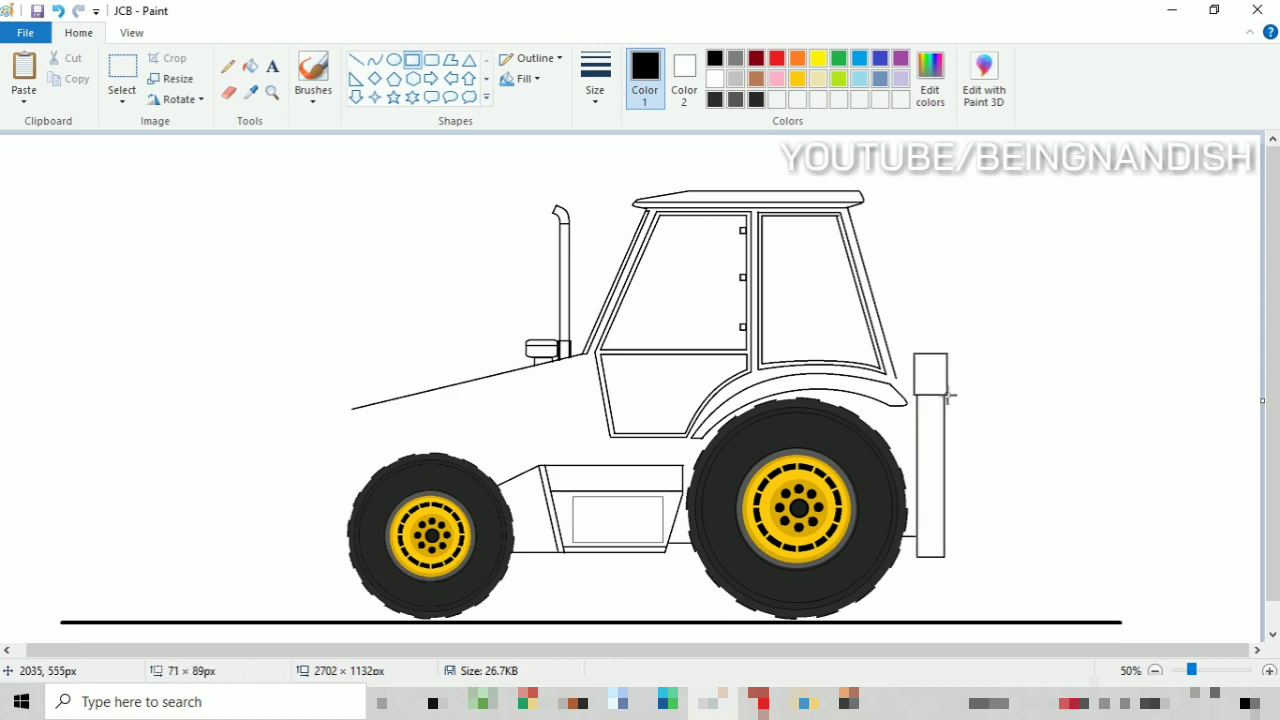
left_click_drag(948, 396, 946, 394)
left_click(927, 292)
Step: Draw a flat foot rectangle, slightly wider than the post, directly under the rear post
left_click(131, 33)
left_click(23, 78)
left_click_drag(487, 651, 961, 651)
scroll(846, 470, "down", 3)
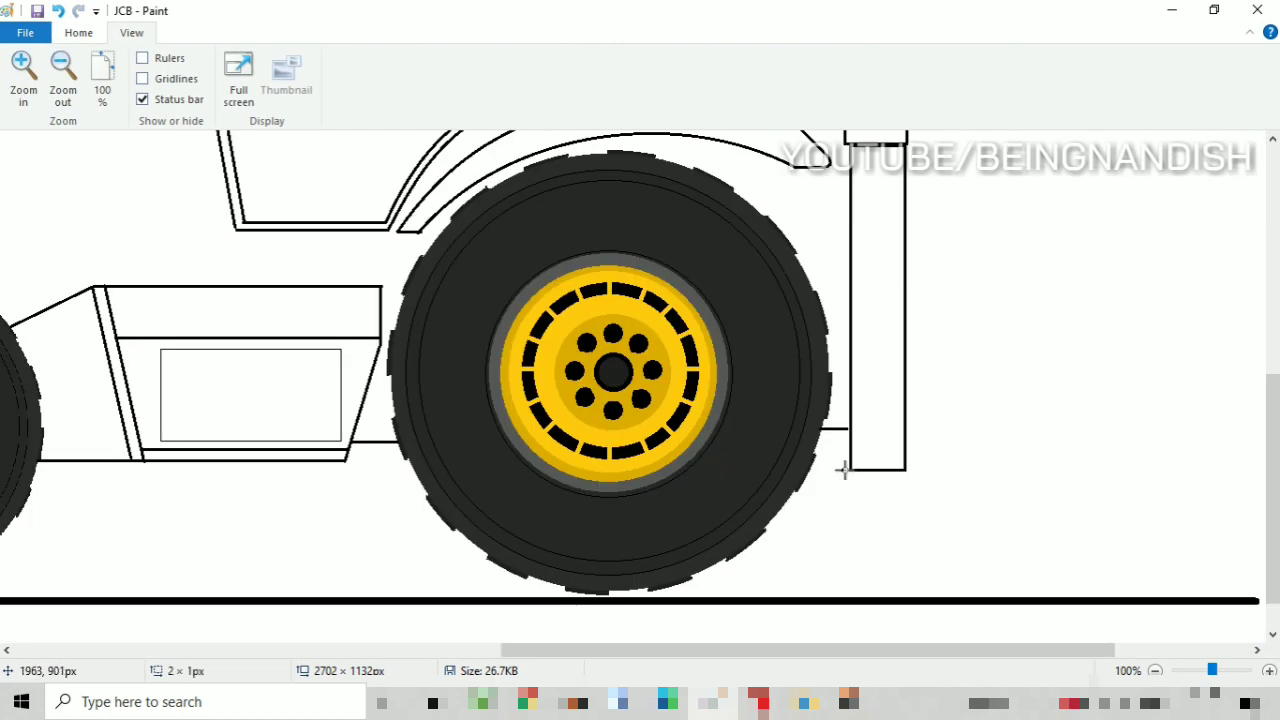
left_click_drag(845, 470, 914, 490)
left_click_drag(843, 470, 915, 496)
left_click(961, 447)
key("ctrl+z")
left_click(971, 394)
Step: Draw a small angled bracket from the short rear line to the post's lower end, and a vertical line along the post's front edge
left_click(78, 33)
left_click(356, 60)
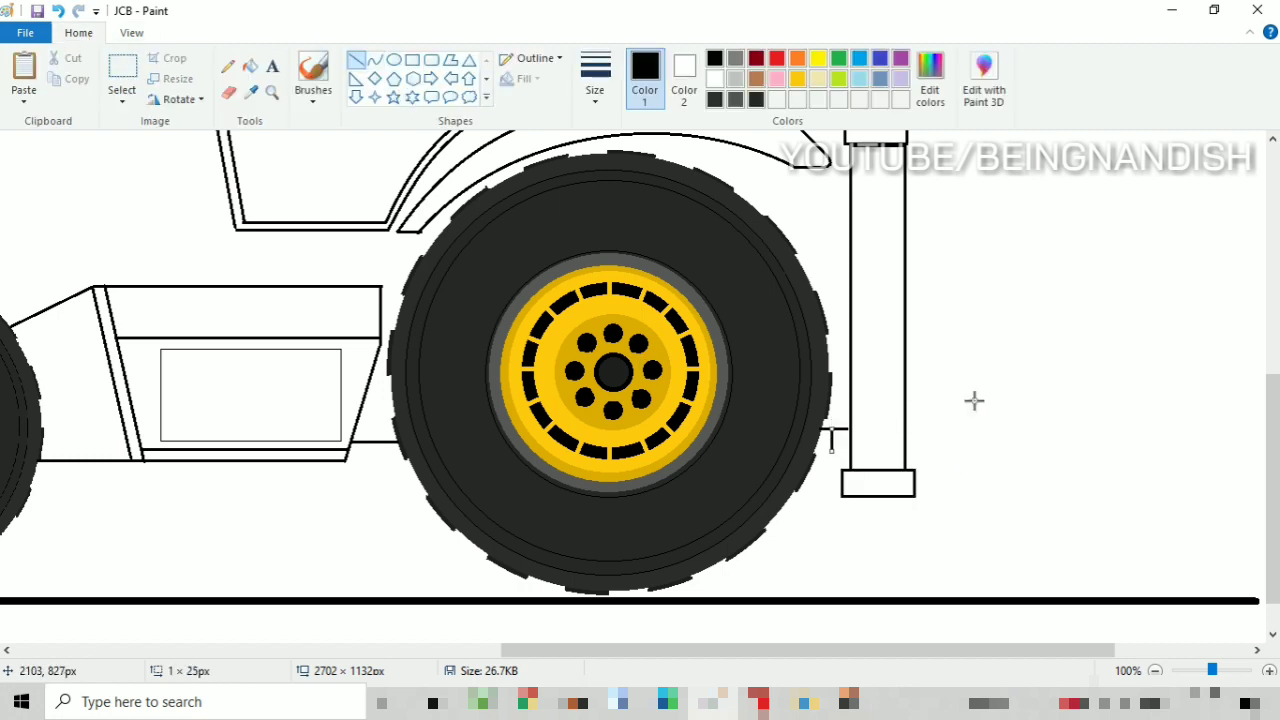
left_click_drag(850, 440, 850, 160)
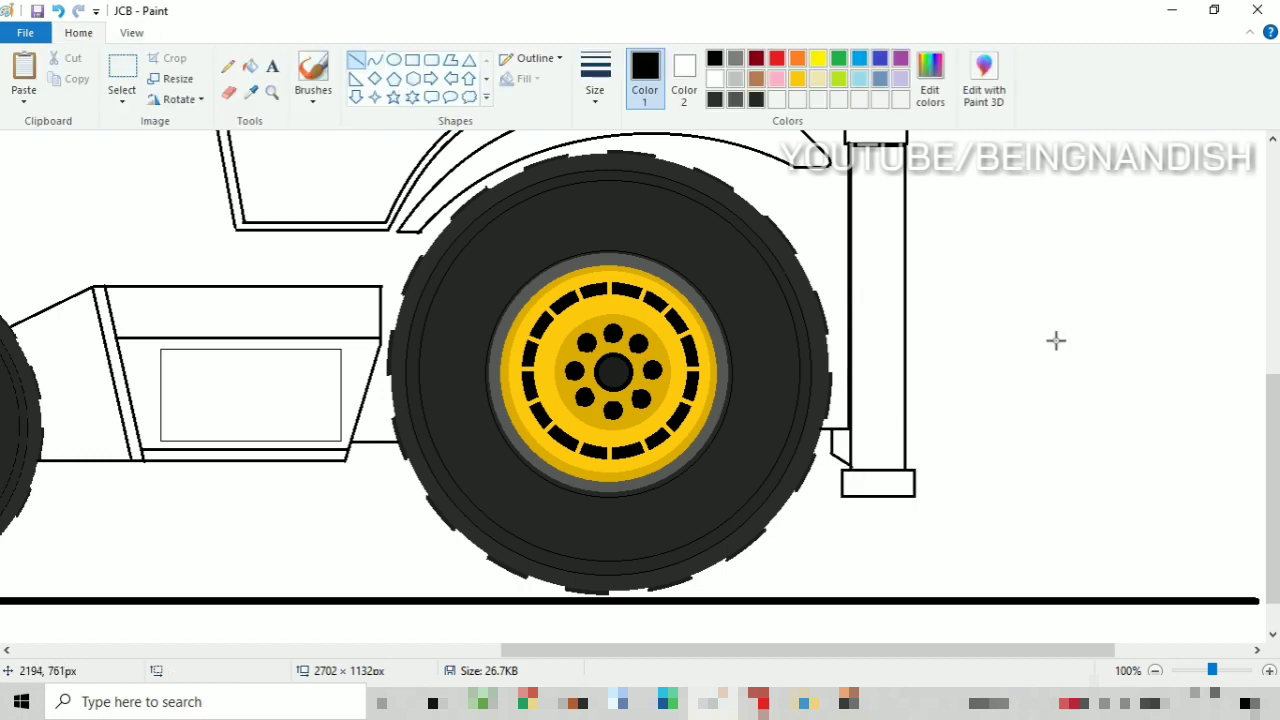
Step: Draw a circle near the post's lower end, a larger one in the cap, and a horizontal line above the lower circle
left_click(394, 60)
scroll(895, 262, "up", 3)
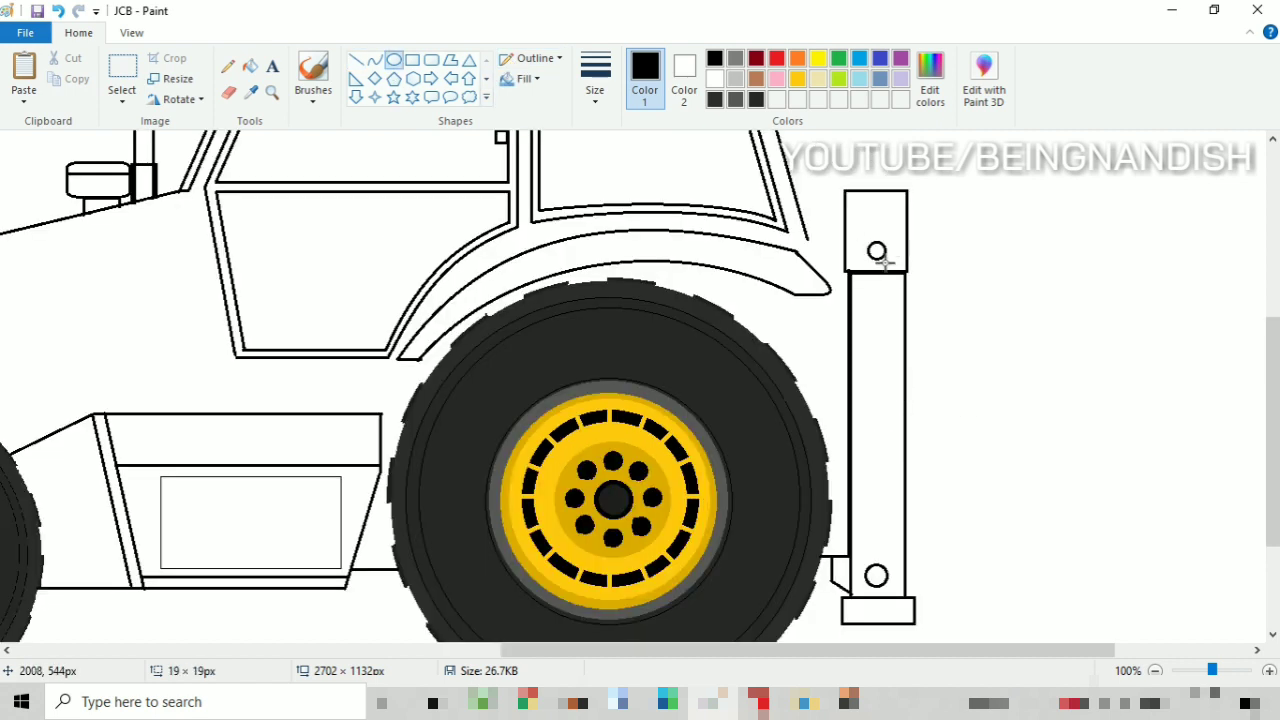
left_click(356, 60)
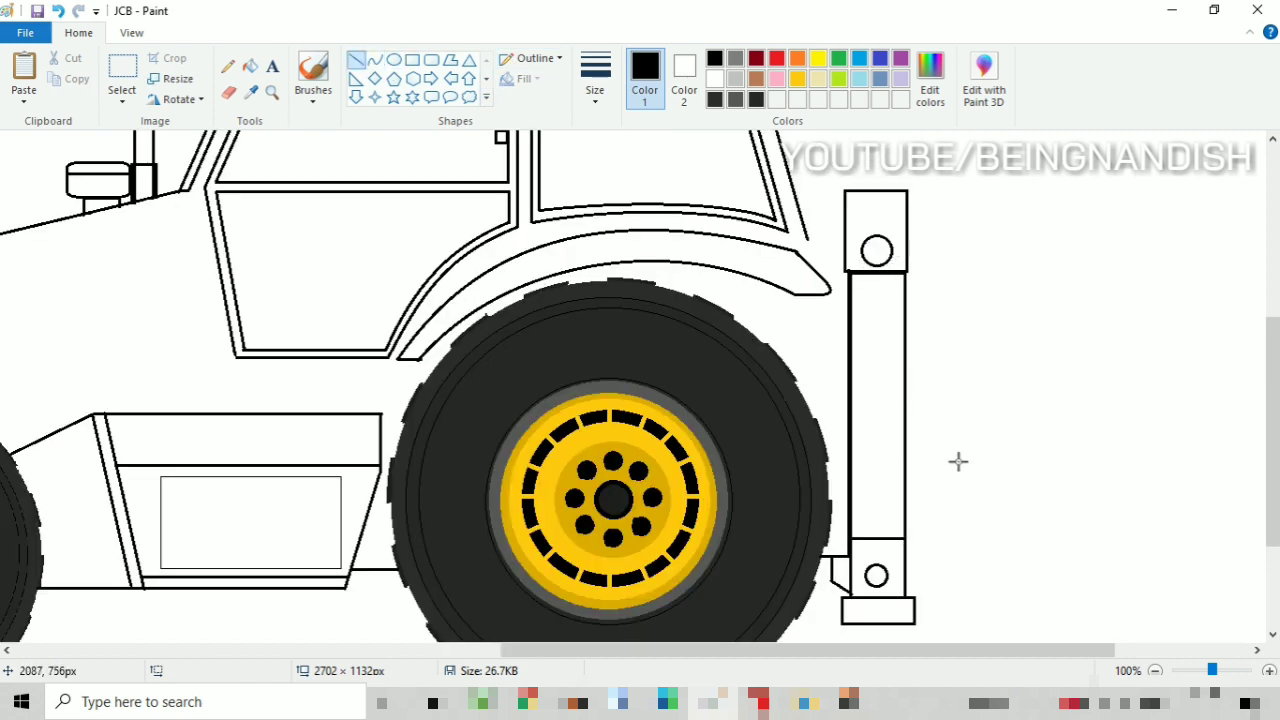
Step: Draw evenly spaced parallel diagonal stripes across the rear post and erase any overshoot at its edge
left_click_drag(851, 416, 906, 474)
left_click_drag(852, 366, 906, 426)
left_click_drag(852, 318, 906, 376)
left_click(954, 375)
left_click_drag(853, 467, 906, 522)
left_click(228, 92)
left_click_drag(952, 375, 928, 373)
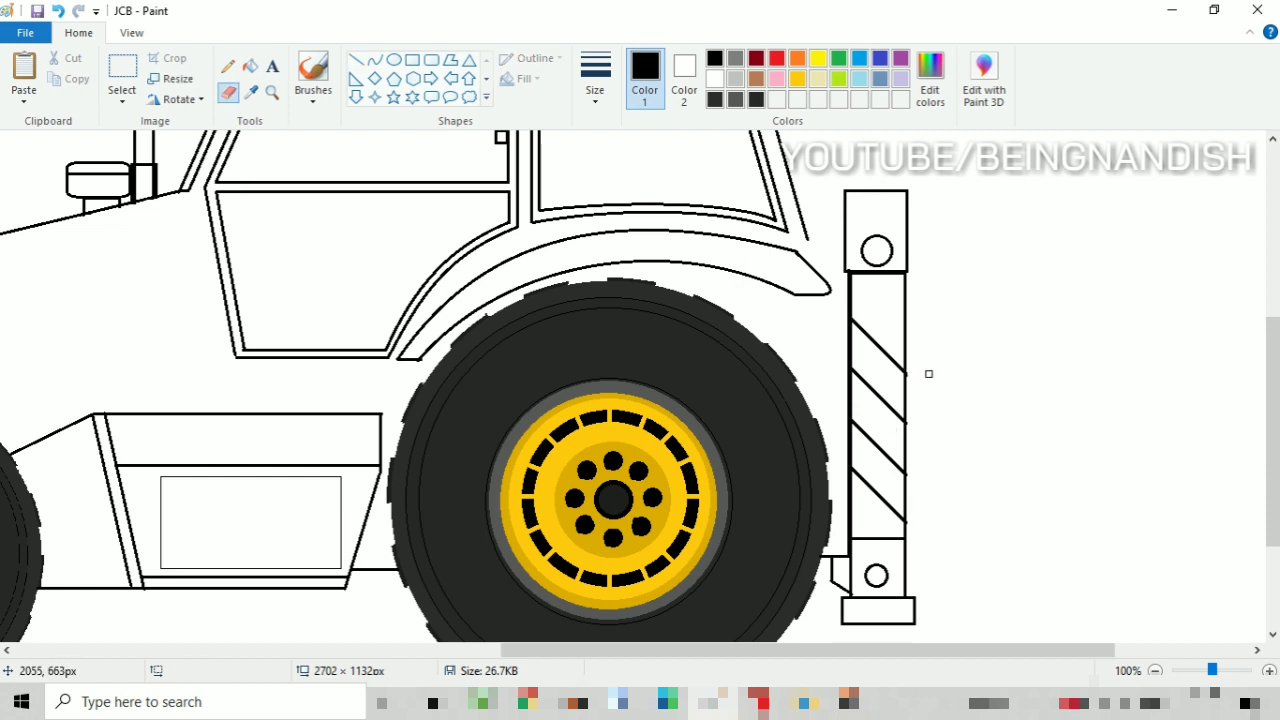
Step: Draw an angled line from the cab's rear line to the post, plus two horizontal lines between the rear wheel and the post
left_click(357, 62)
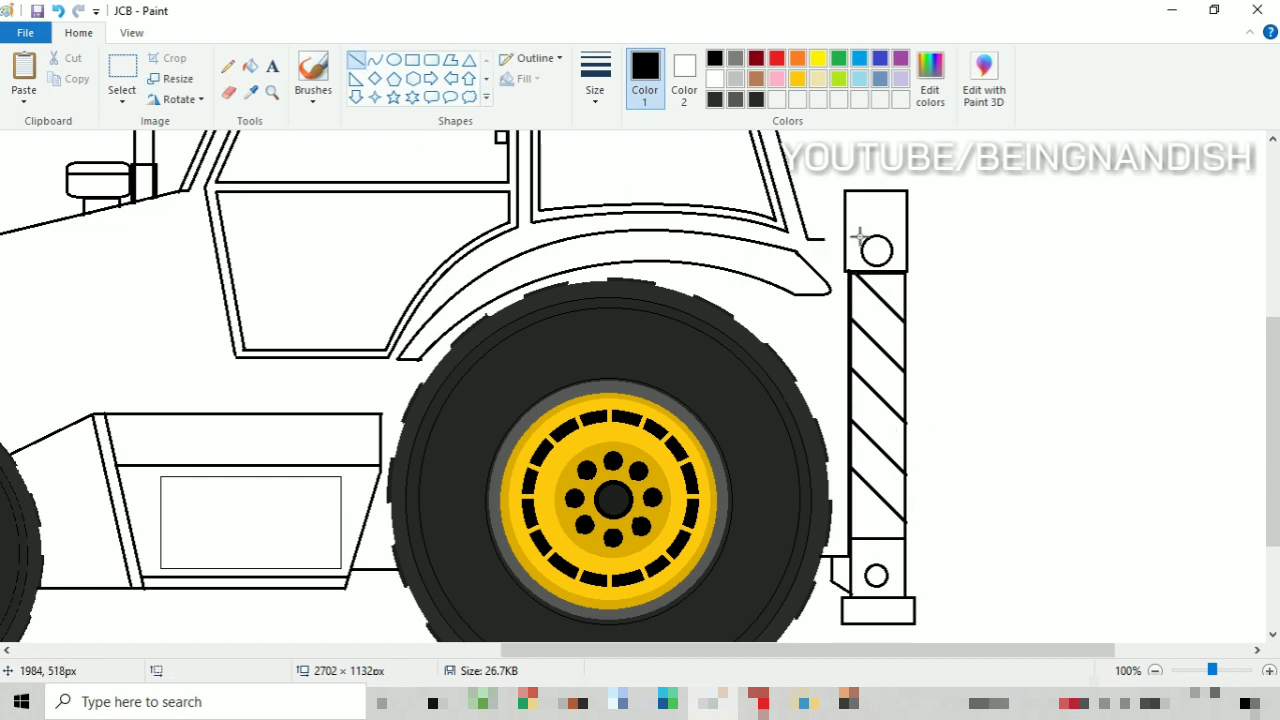
left_click_drag(840, 248, 840, 310)
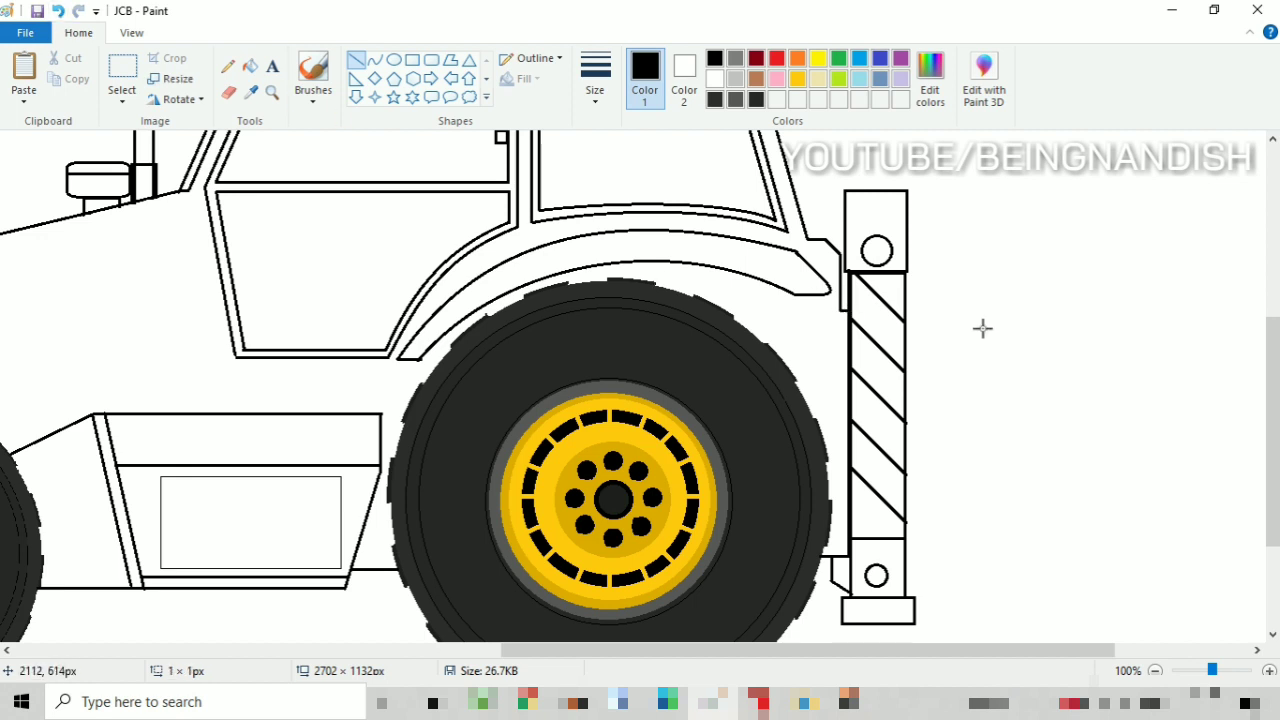
mouse_move(737, 319)
left_mouse_down()
mouse_move(848, 320)
mouse_move(848, 557)
left_mouse_up()
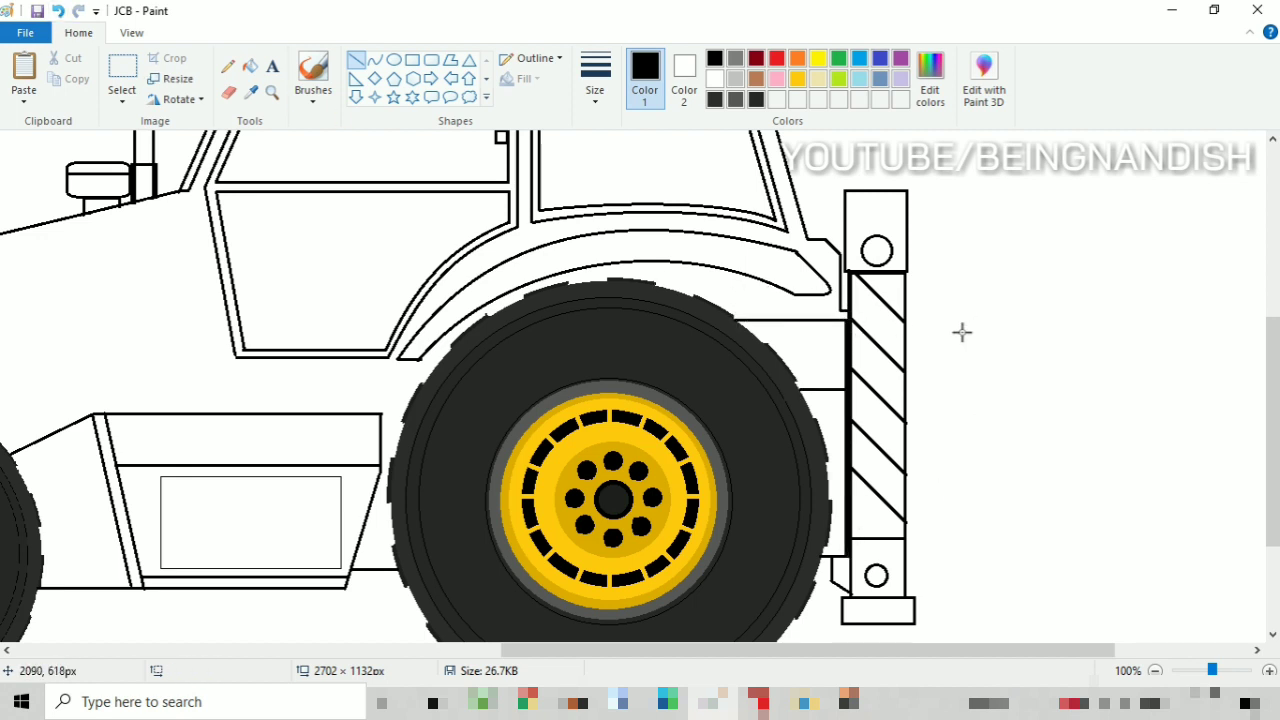
Step: Draw a vertical line about 348 px long along the post's rear edge, from the cap down to the foot
left_click(131, 33)
left_click(62, 72)
left_click(25, 74)
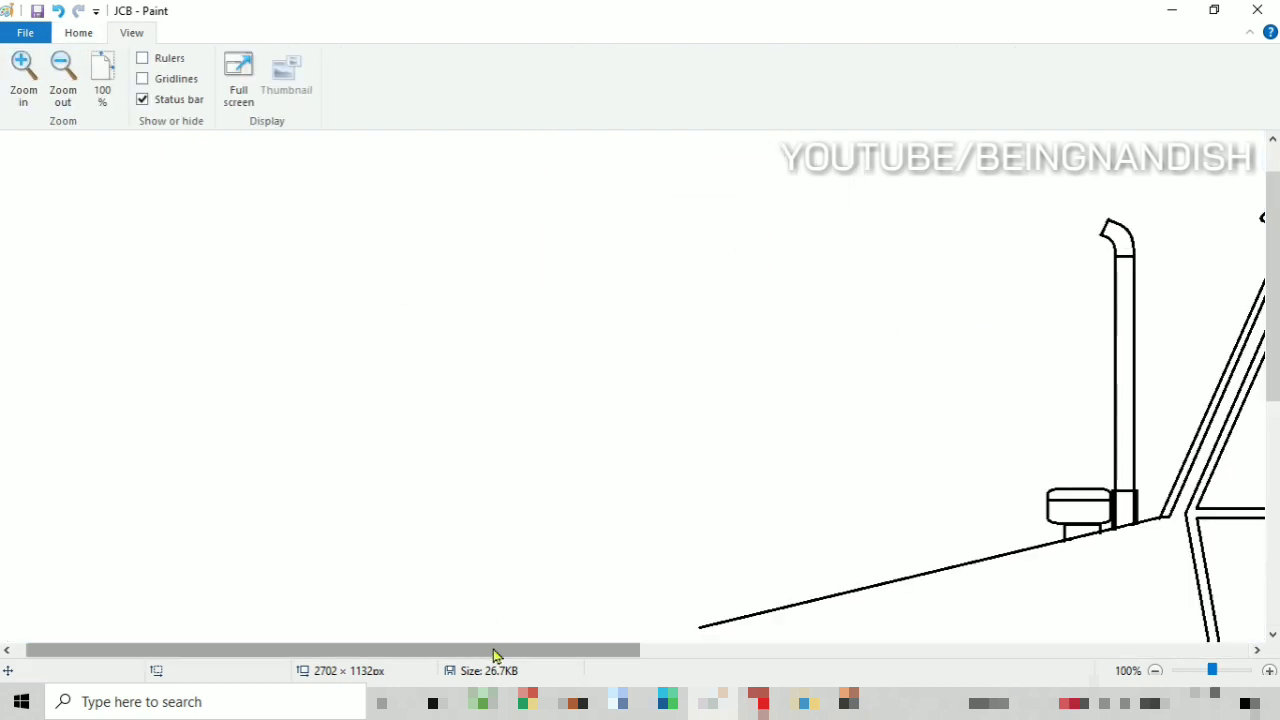
left_click_drag(491, 651, 1077, 651)
scroll(903, 503, "down", 3)
left_click(88, 33)
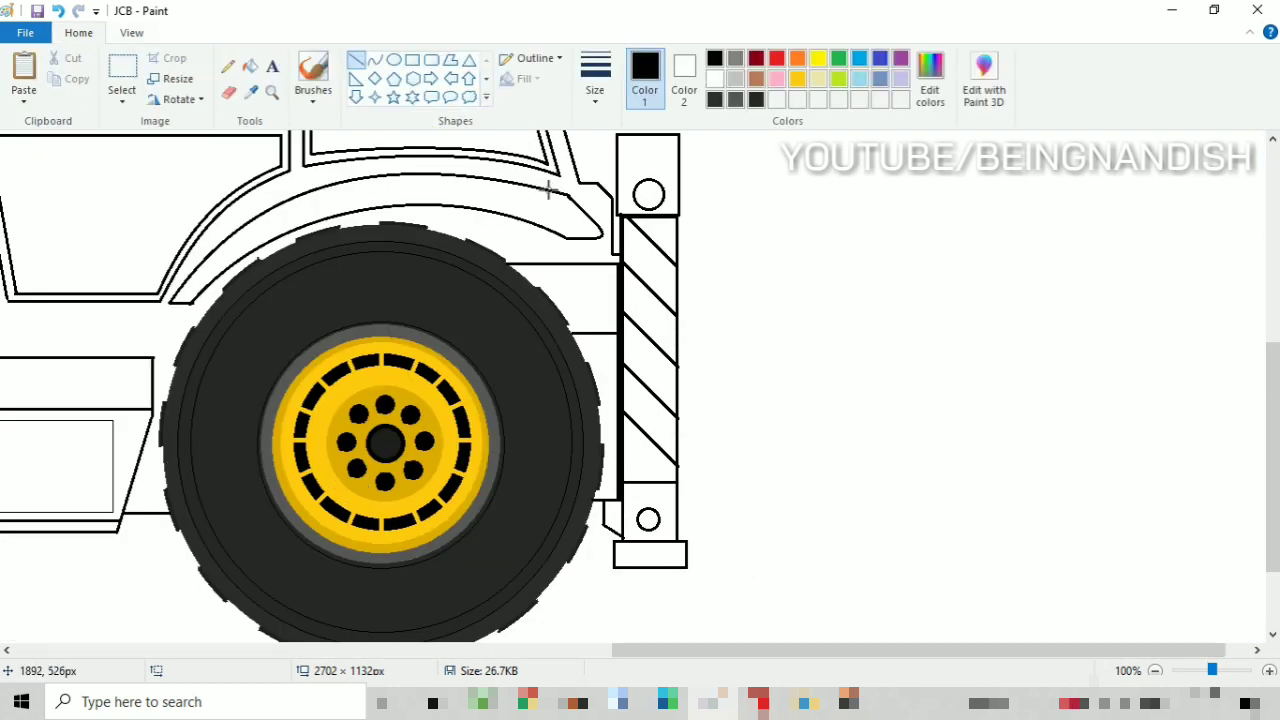
left_click(412, 60)
left_click(356, 60)
left_click_drag(678, 216, 678, 542)
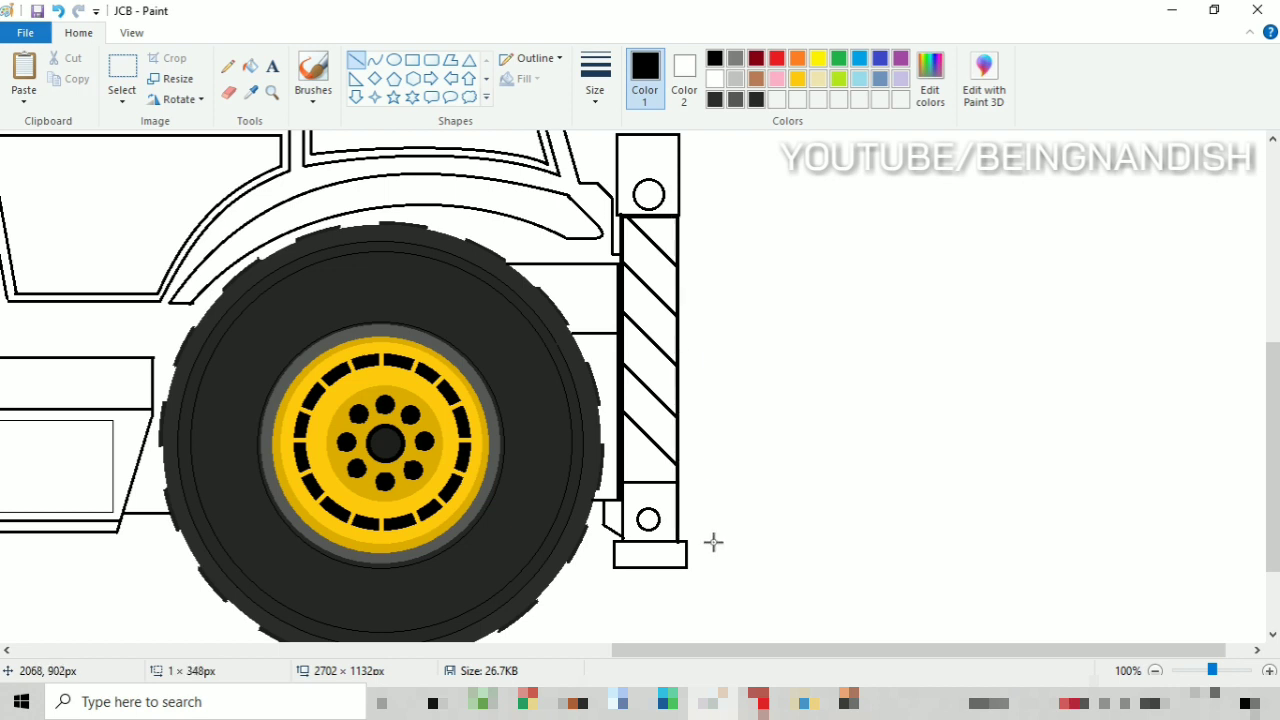
Step: Draw a narrow vertical plate along the post's rear edge and two solid-filled rounded rectangles on it, the upper about 59 × 40 px
left_click(412, 60)
mouse_move(677, 265)
left_mouse_down()
mouse_move(688, 525)
mouse_move(708, 294)
mouse_move(736, 316)
left_mouse_up()
left_click(430, 62)
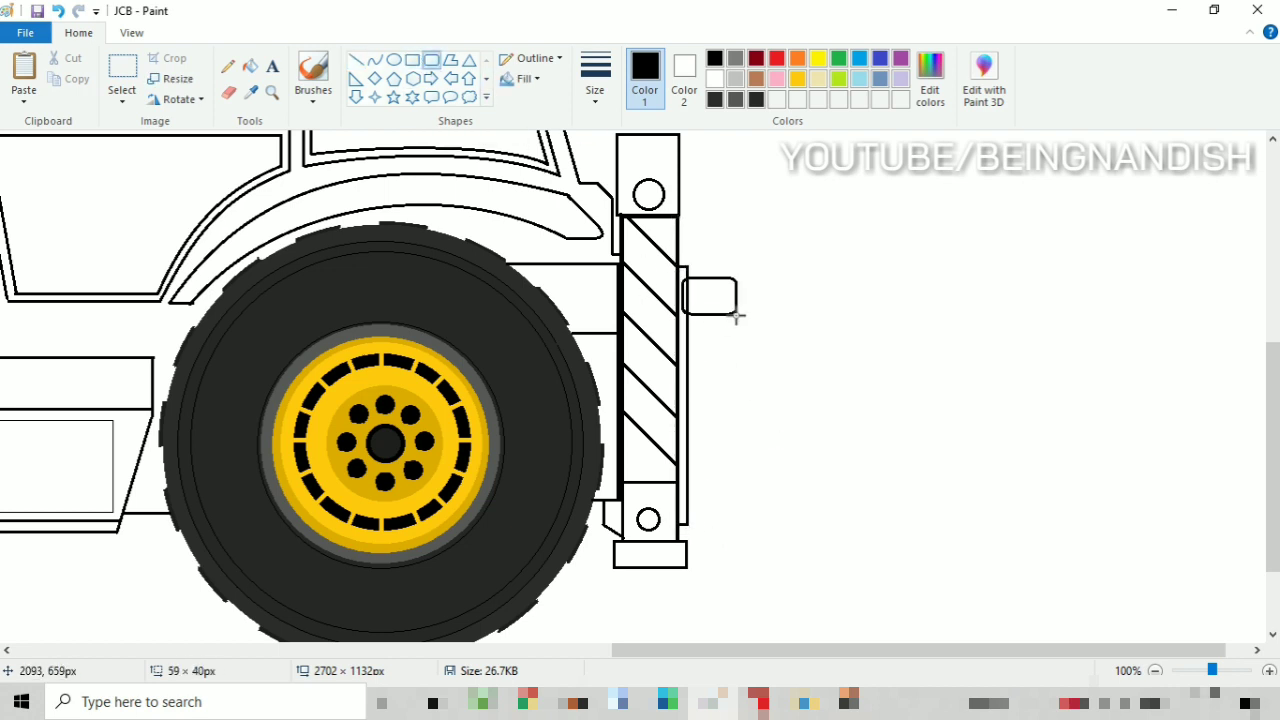
left_click(524, 78)
left_click(547, 124)
left_click_drag(684, 463, 729, 504)
left_click(849, 374)
Step: Draw a small horizontal rectangle over each of the two rounded brackets, protruding past their rear edges
left_click(412, 60)
left_click_drag(697, 288, 752, 305)
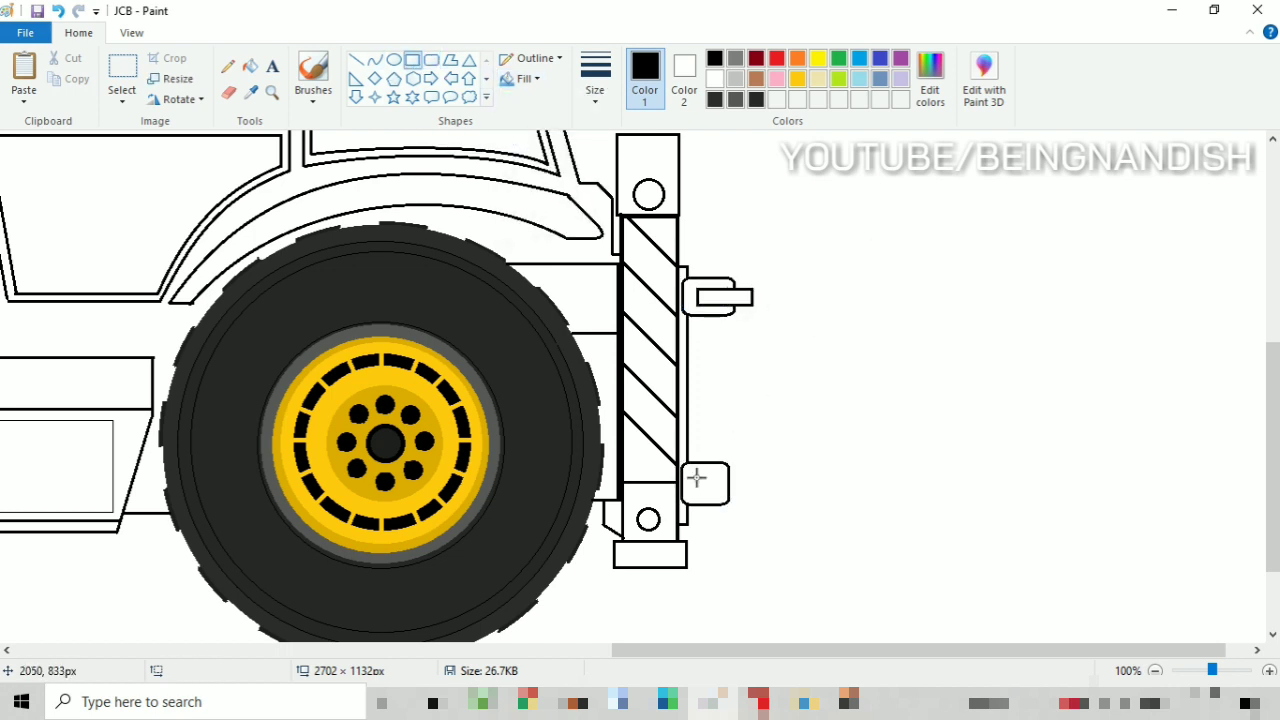
left_click_drag(690, 476, 752, 497)
left_click(831, 385)
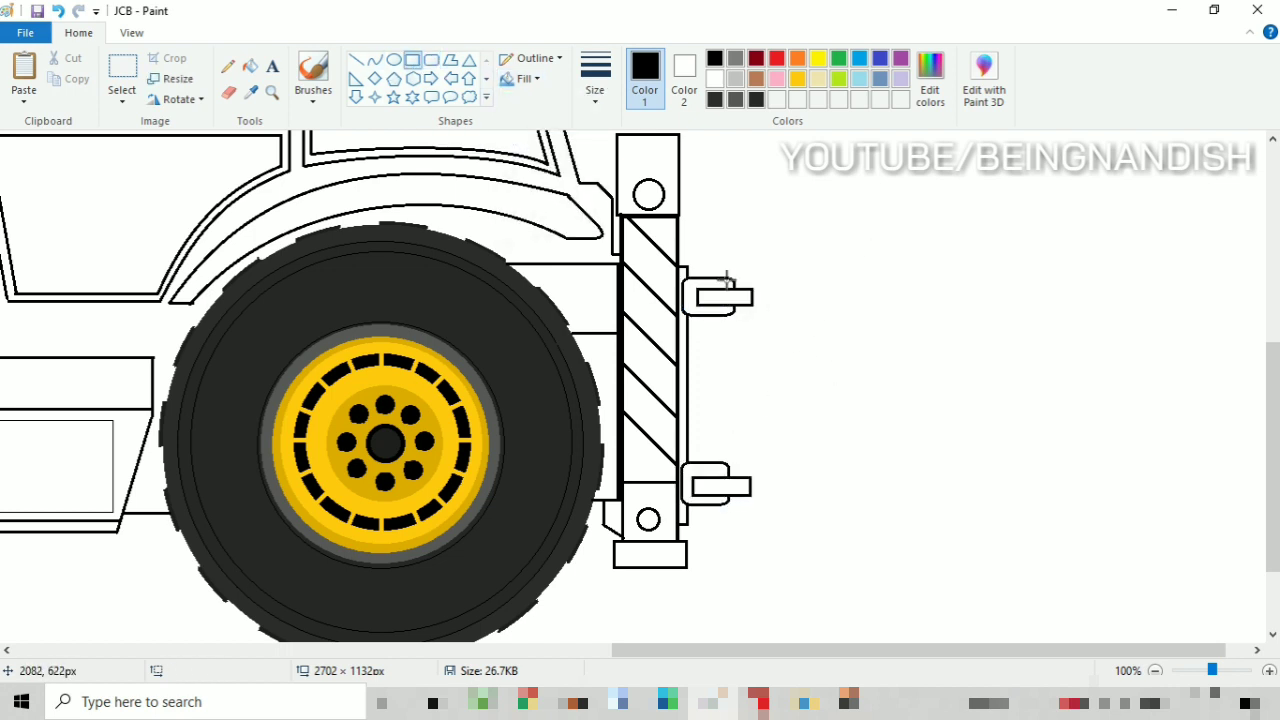
Step: Draw a long curve bulging rearward from beside the post's cap down to behind the lower bracket
left_click(376, 62)
left_click_drag(692, 166, 777, 500)
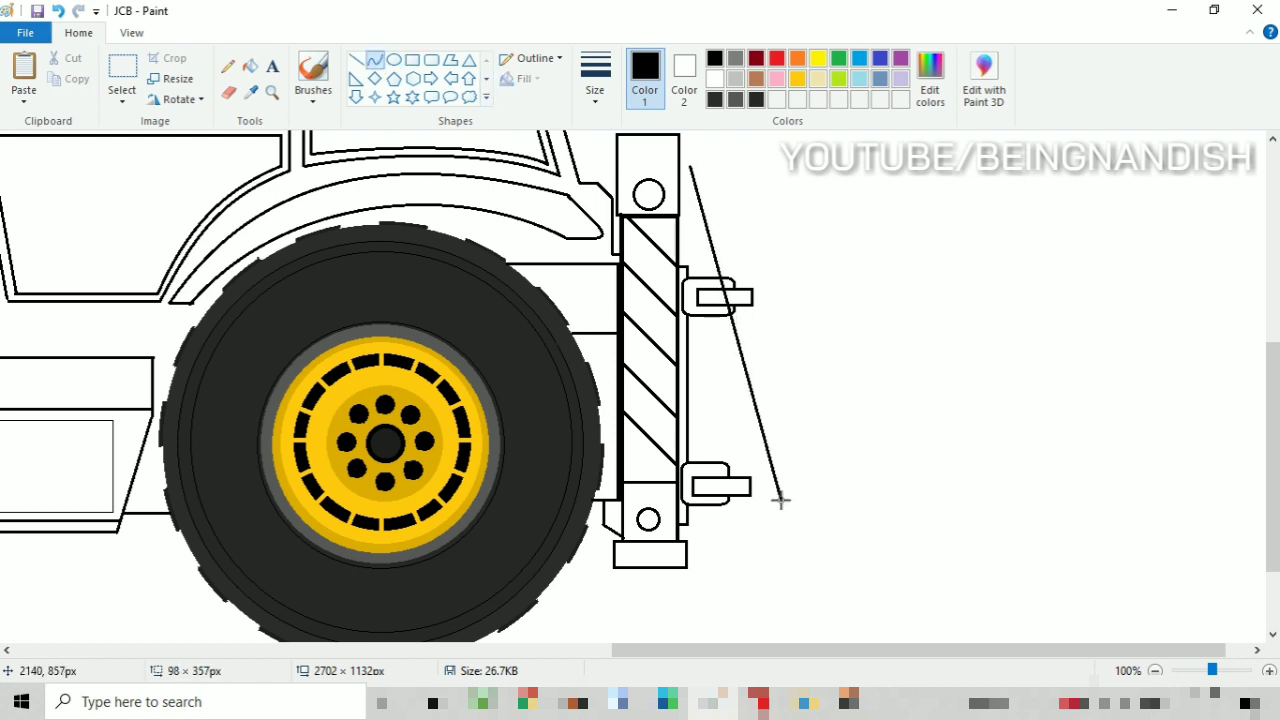
left_click_drag(760, 250, 800, 225)
left_click_drag(800, 499, 797, 494)
left_click_drag(750, 402, 744, 404)
left_click(886, 363)
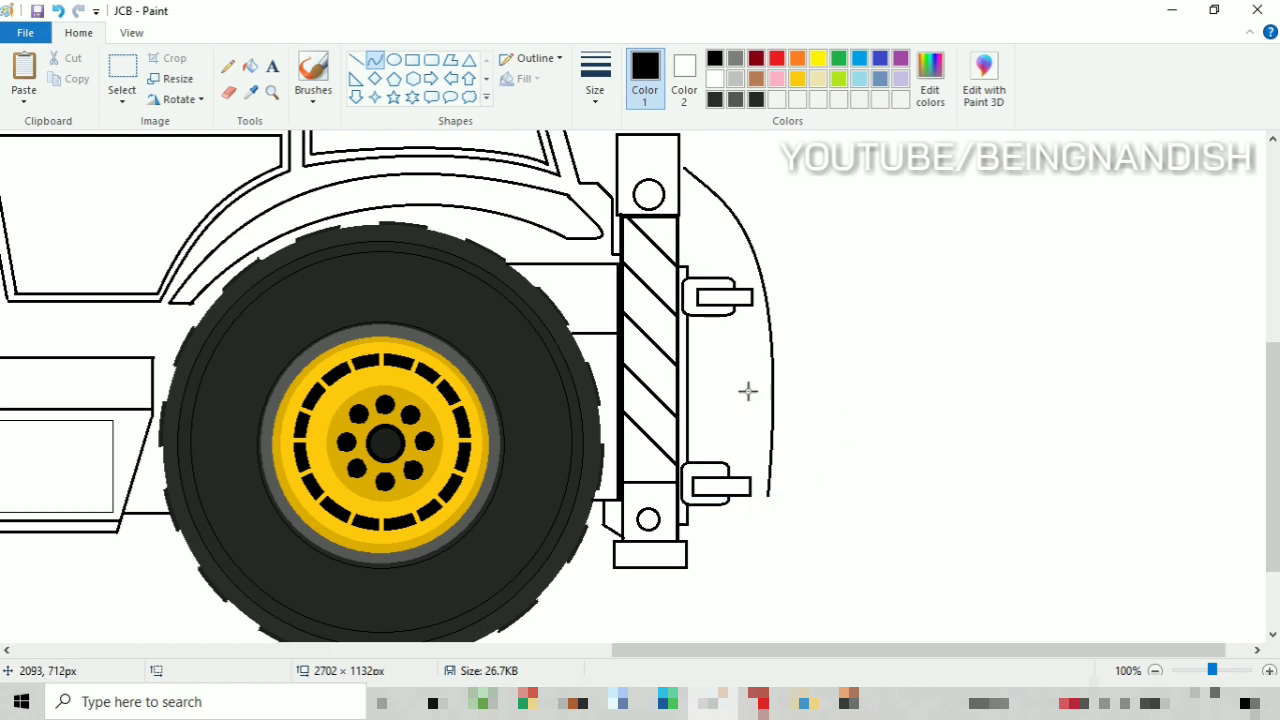
Step: Draw a short slanted line and an upward-bending curve from the lower end of the long rear curve
left_click(357, 61)
left_click(847, 409)
left_click(376, 60)
left_click_drag(804, 511, 865, 443)
mouse_move(842, 476)
left_mouse_down()
mouse_move(857, 470)
mouse_move(848, 475)
left_mouse_up()
left_click(852, 315)
Step: Draw two long curves rising above the post to form the front and rear edges of the boom
left_click(131, 32)
left_click(62, 75)
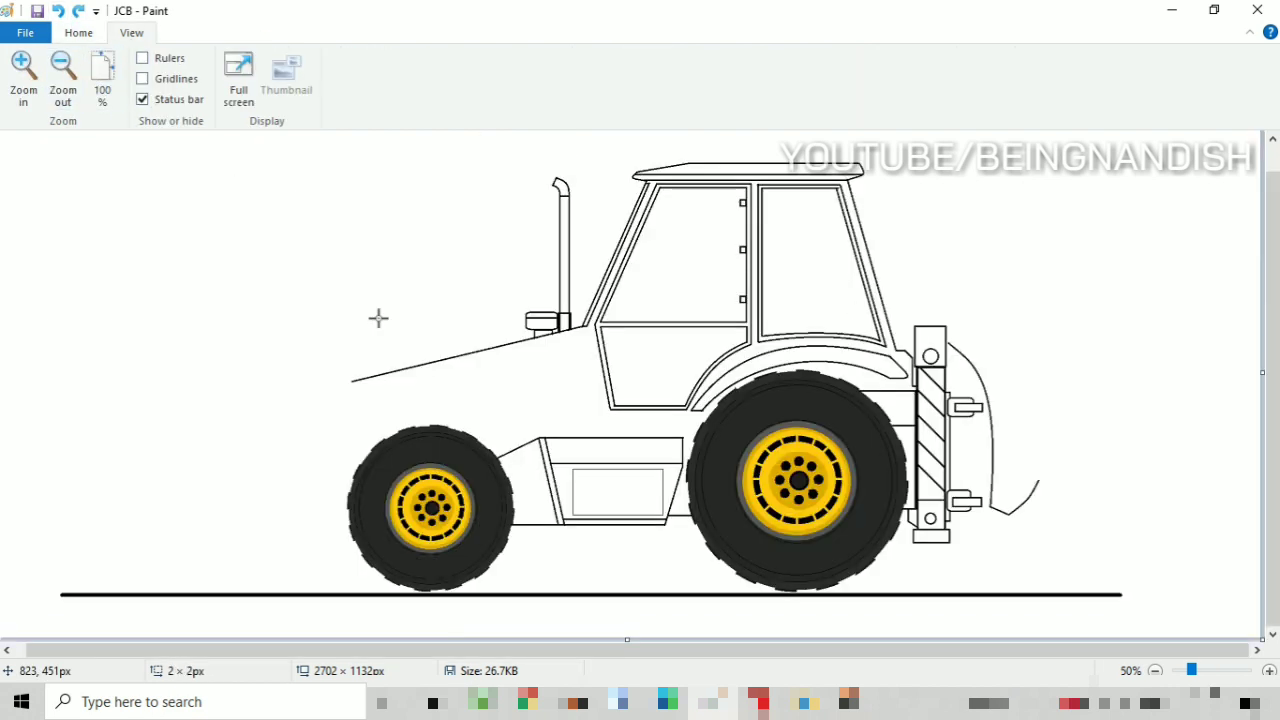
mouse_move(948, 371)
left_mouse_down()
mouse_move(1030, 225)
mouse_move(1022, 202)
left_mouse_up()
left_click_drag(991, 248, 984, 260)
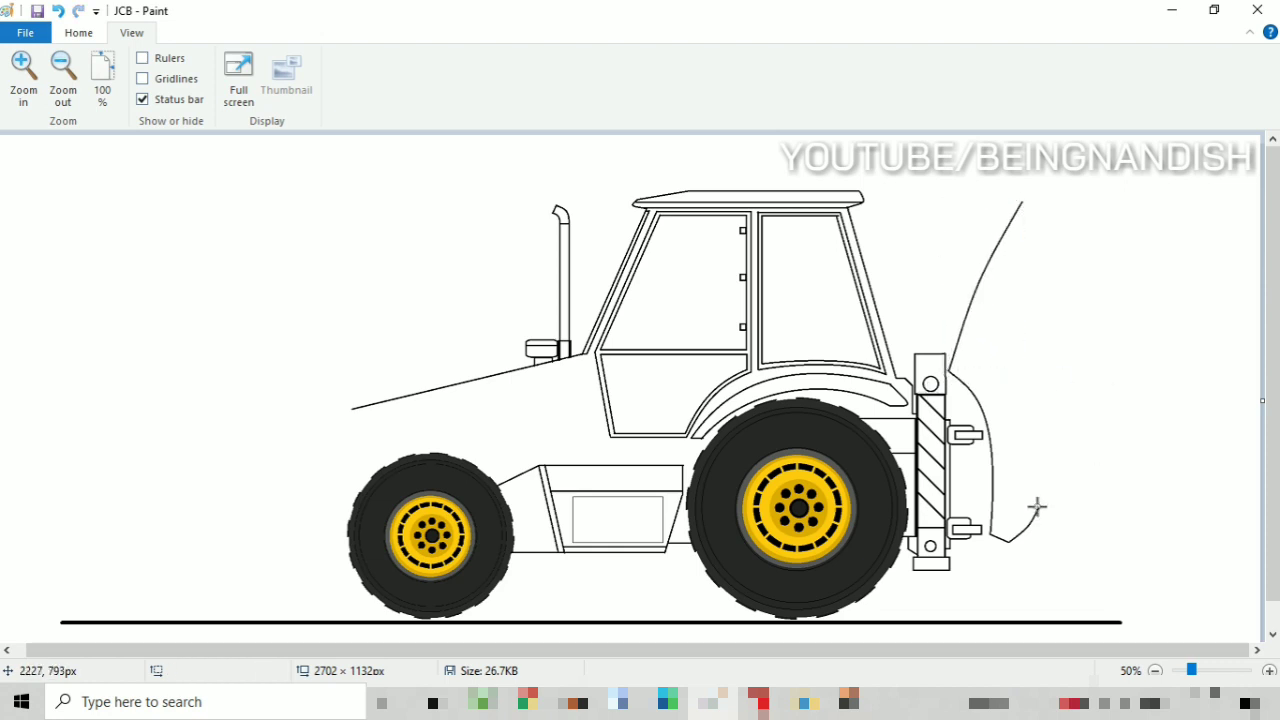
left_click_drag(1037, 506, 1046, 209)
mouse_move(1040, 350)
left_mouse_down()
mouse_move(1017, 352)
mouse_move(1023, 288)
left_mouse_up()
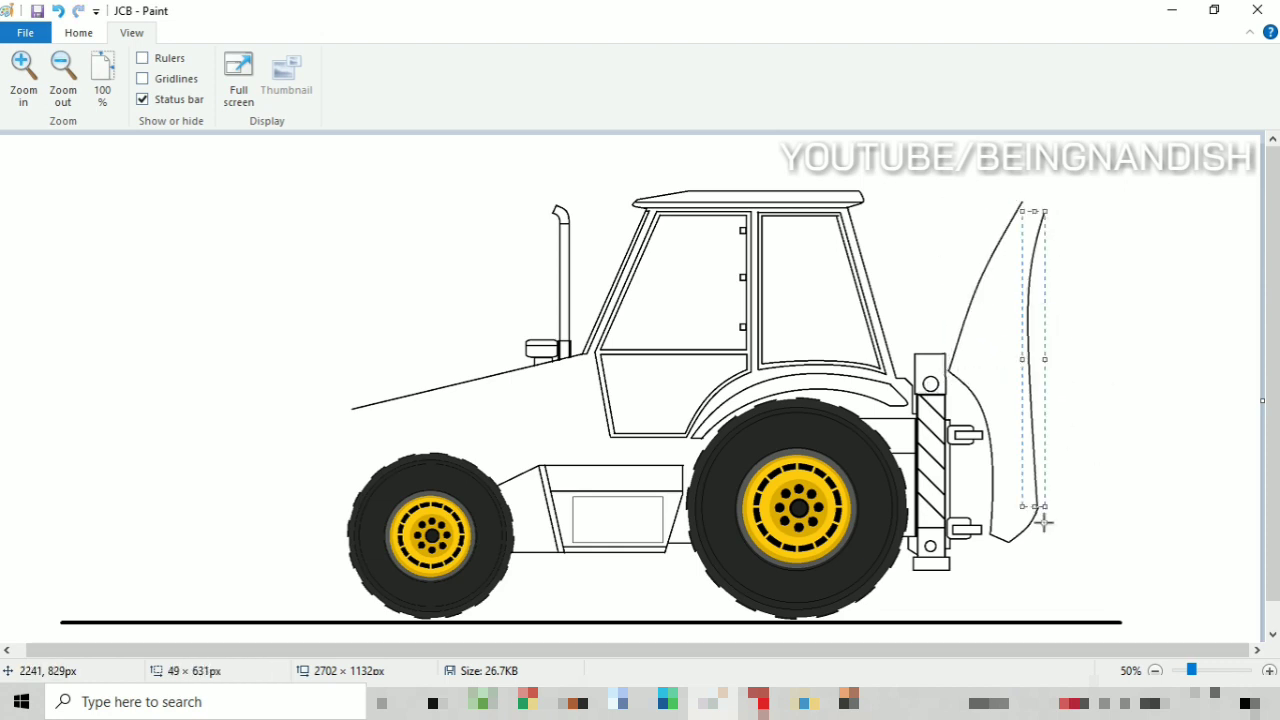
left_click_drag(1047, 510, 1049, 513)
left_click(1122, 423)
Step: Draw two slanted curves crossing the boom's upper end as the arm's edges, and close their lower ends with a short curve
left_click(71, 31)
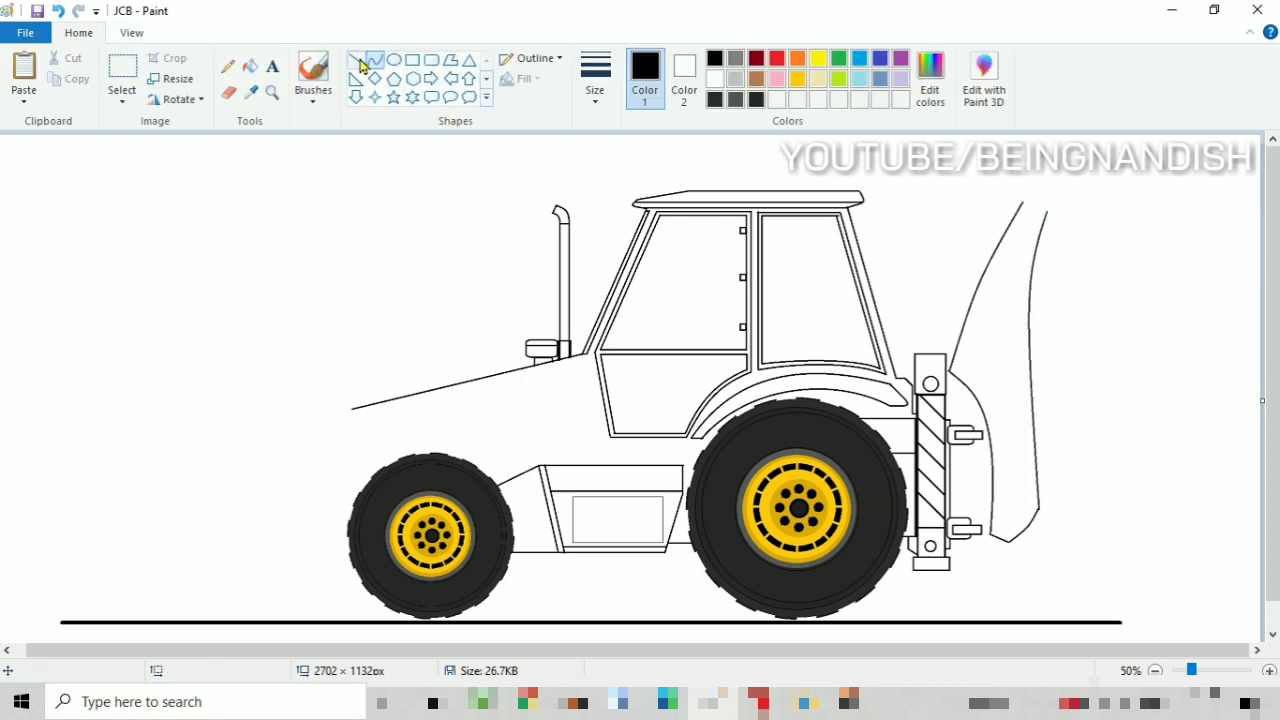
left_click_drag(1027, 207, 1111, 410)
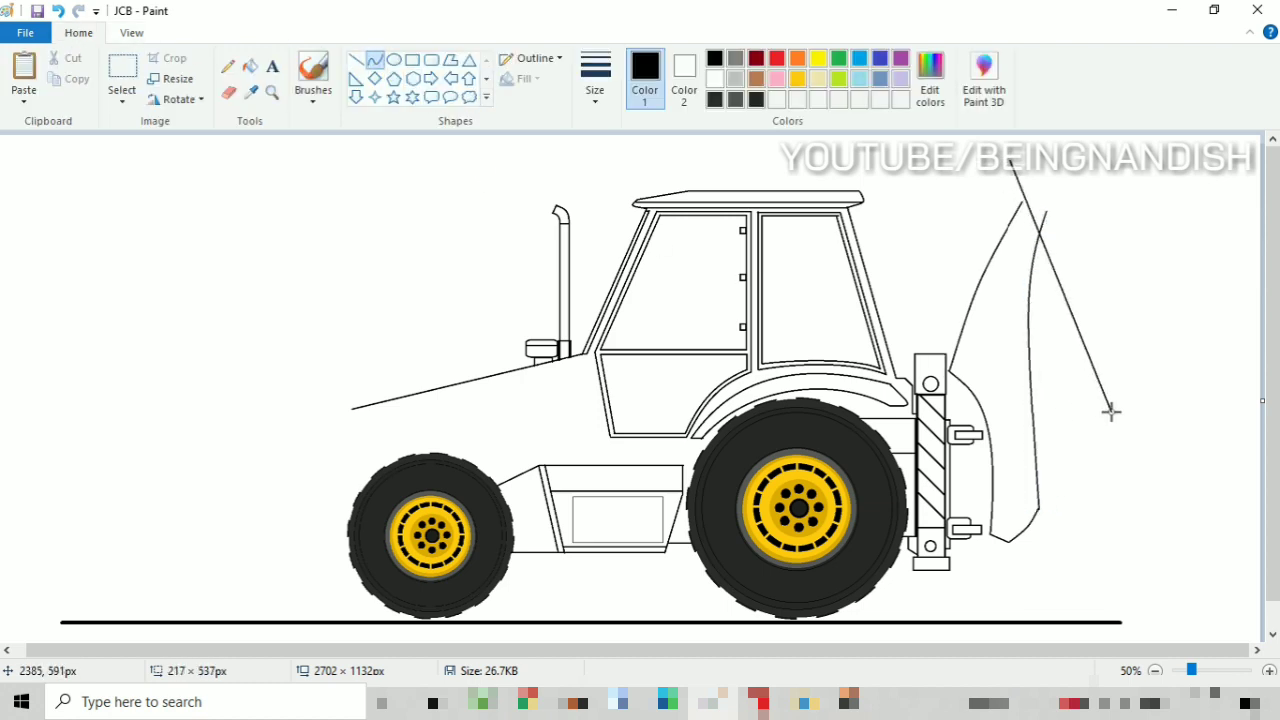
left_click(1066, 323)
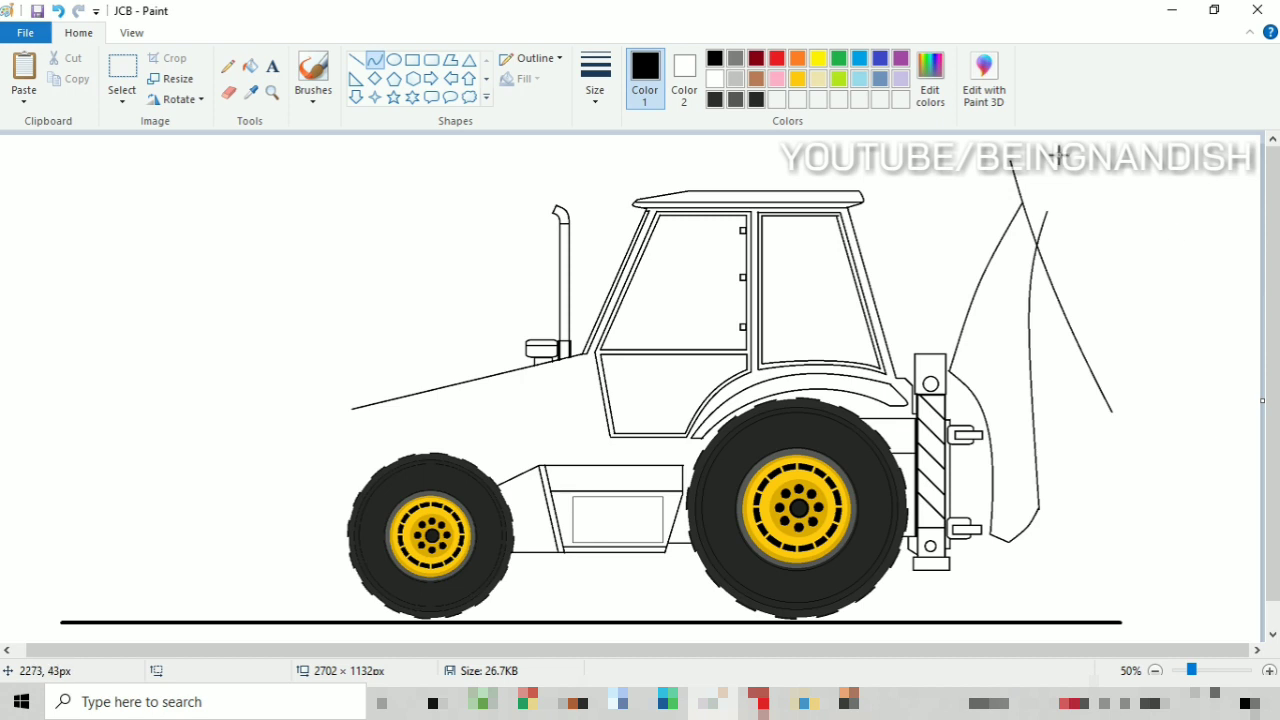
left_click_drag(1058, 154, 1134, 406)
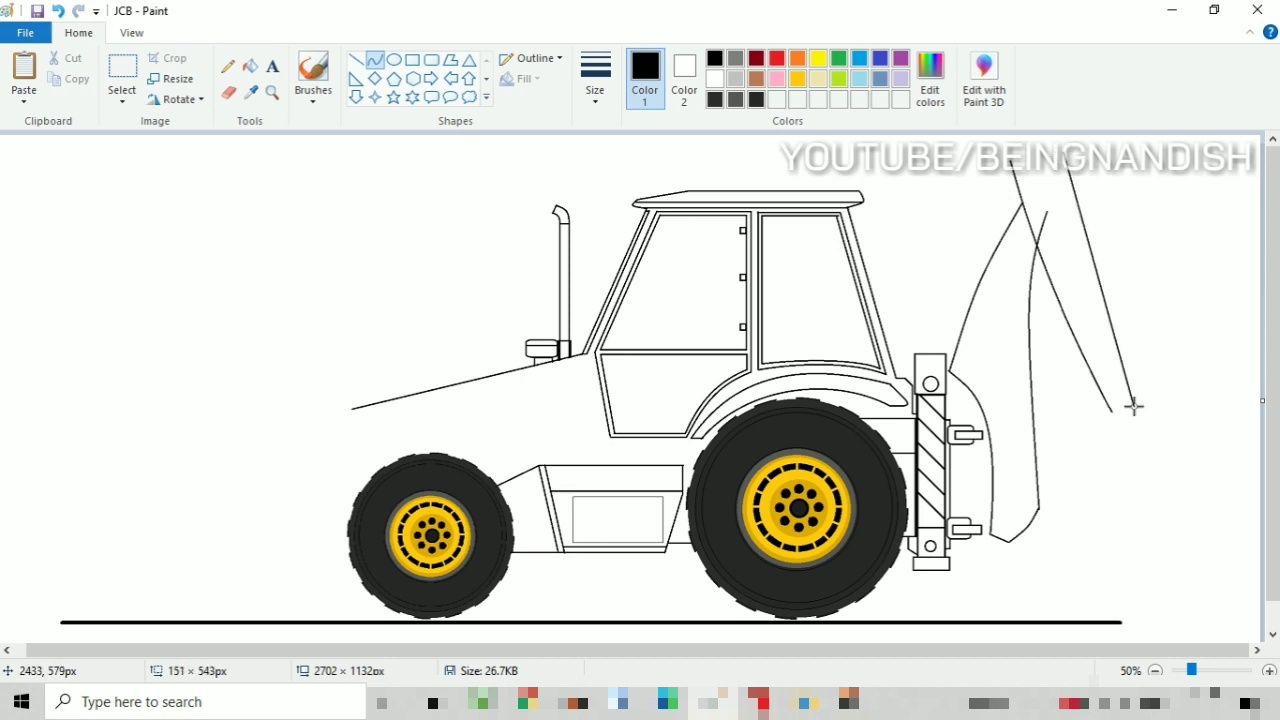
left_click(1095, 239)
left_click(1207, 239)
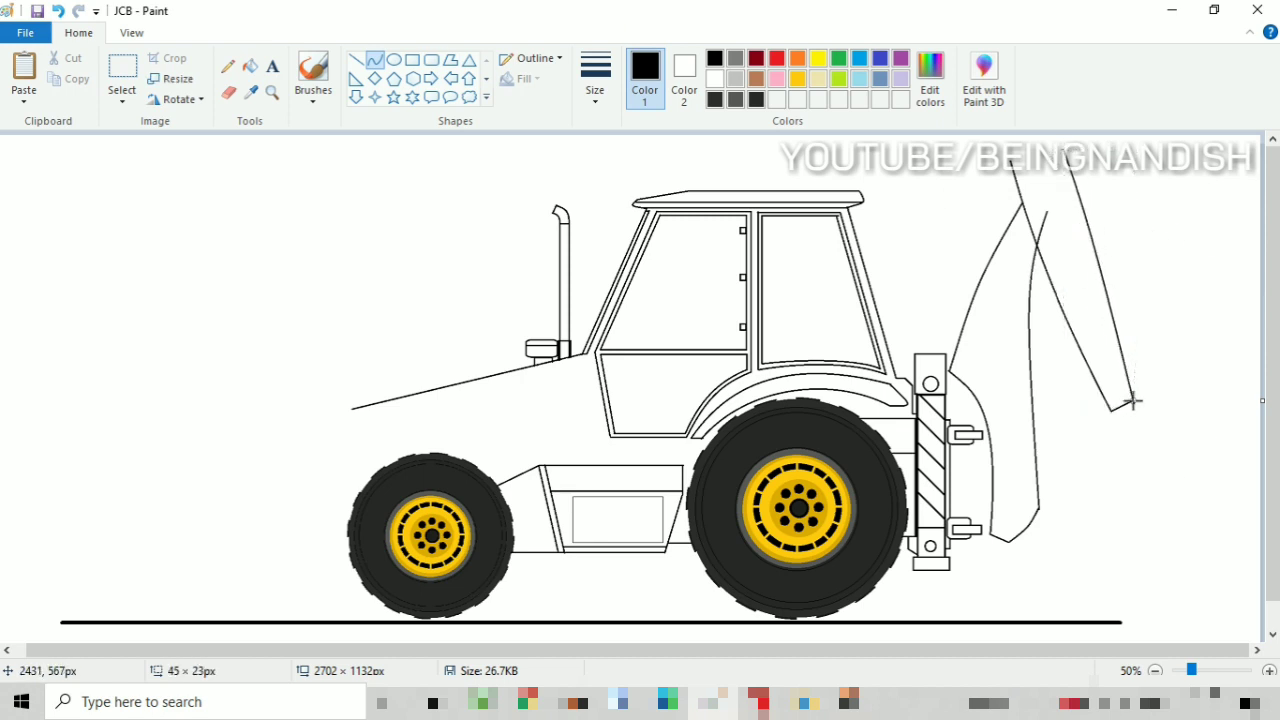
Step: Erase the part of the boom's rear curve that crosses into the arm
left_click(131, 33)
left_click(100, 75)
left_click_drag(254, 651, 880, 651)
left_click(79, 33)
left_click(229, 93)
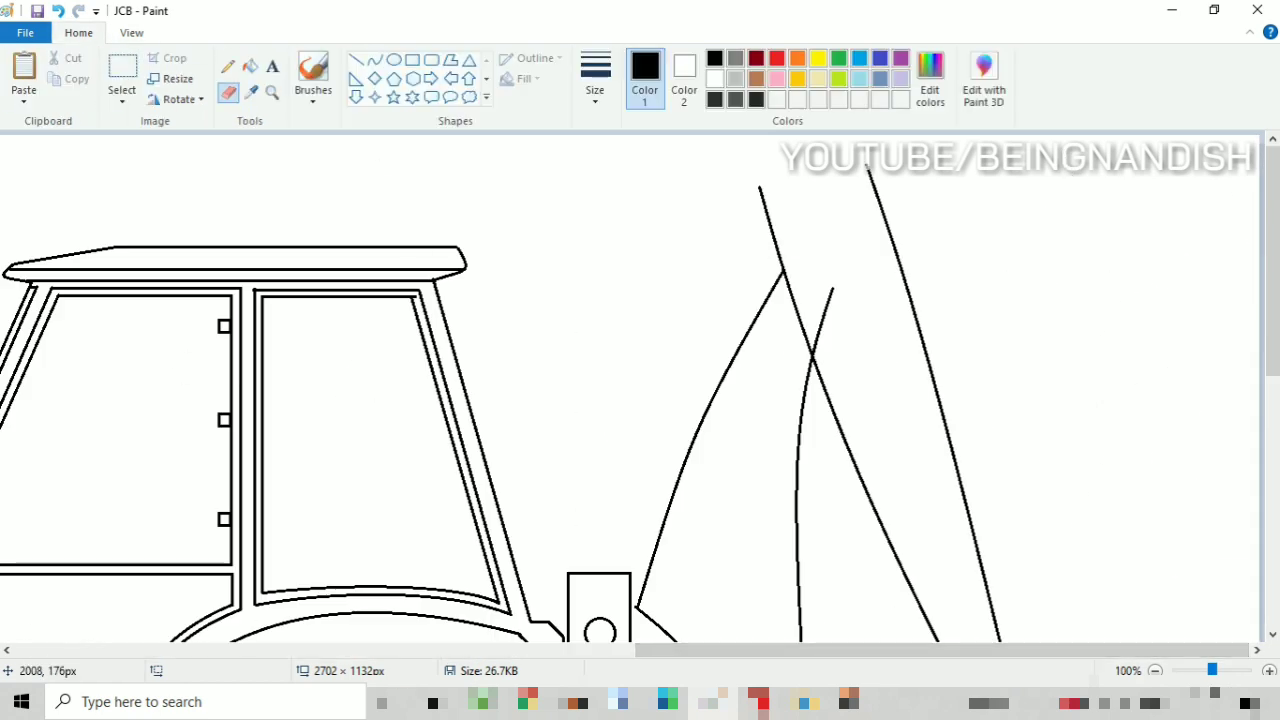
Step: Close the arm's upper end with a rounded curve and draw a straight line across the arm just beneath it
left_click(375, 60)
left_click_drag(760, 187, 866, 164)
left_click(836, 142)
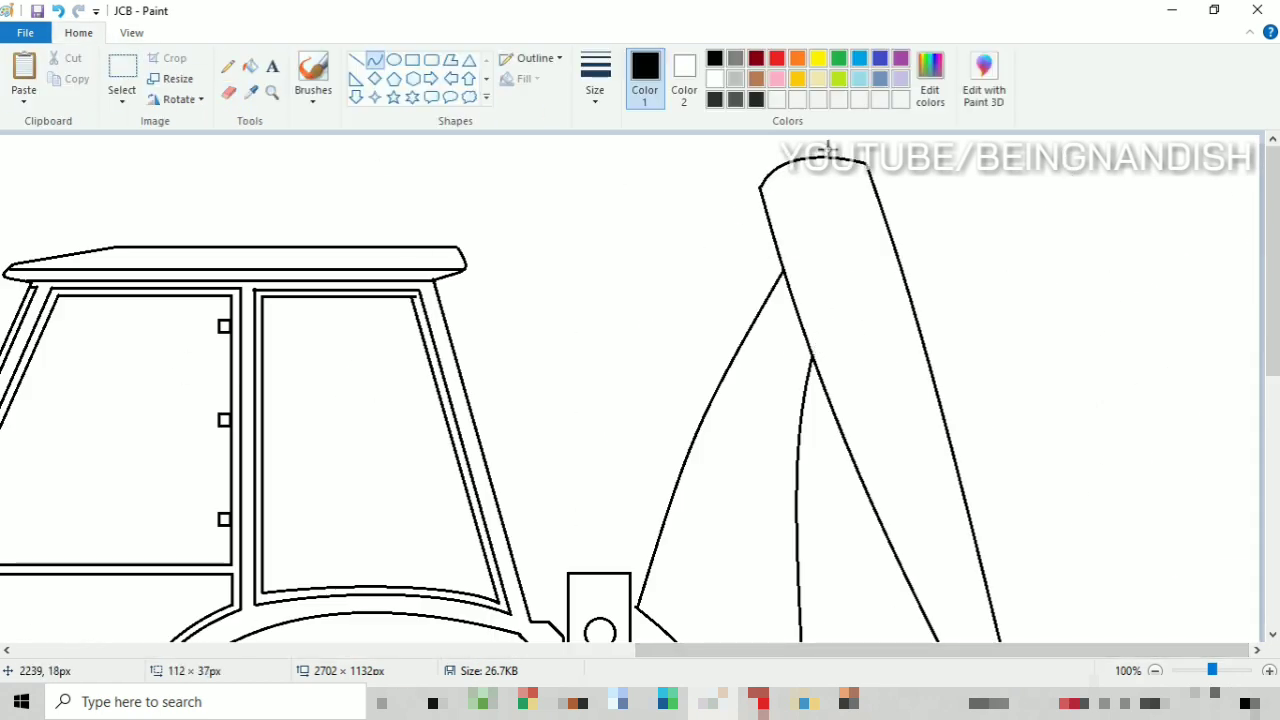
left_click(856, 143)
left_click(357, 60)
left_click_drag(764, 201, 868, 171)
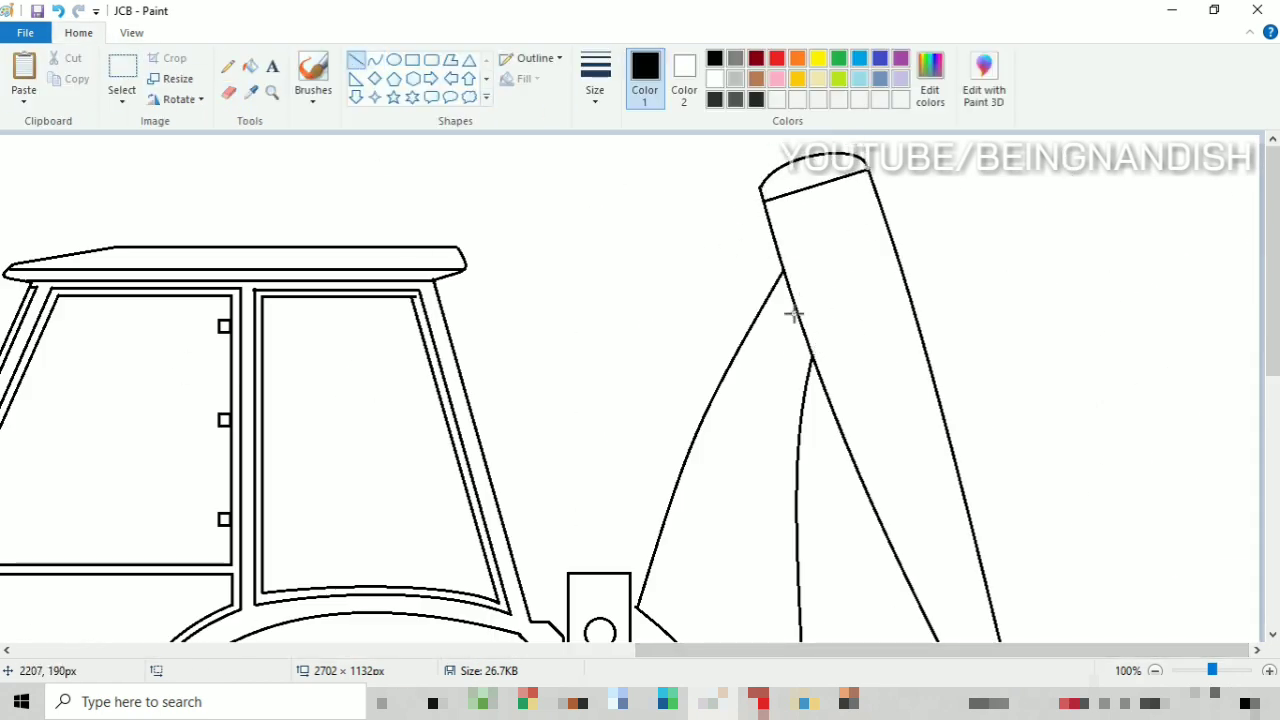
Step: Draw a pin of two concentric circles at the arm's upper front corner and copy it
left_click(394, 60)
left_click_drag(777, 207, 818, 241)
left_click(122, 80)
right_click(791, 220)
left_click(810, 253)
Step: Paste two pin copies, one at the arm's upper rear corner and one at the boom's upper end
right_click(594, 190)
left_click(612, 243)
left_click_drag(20, 153, 849, 202)
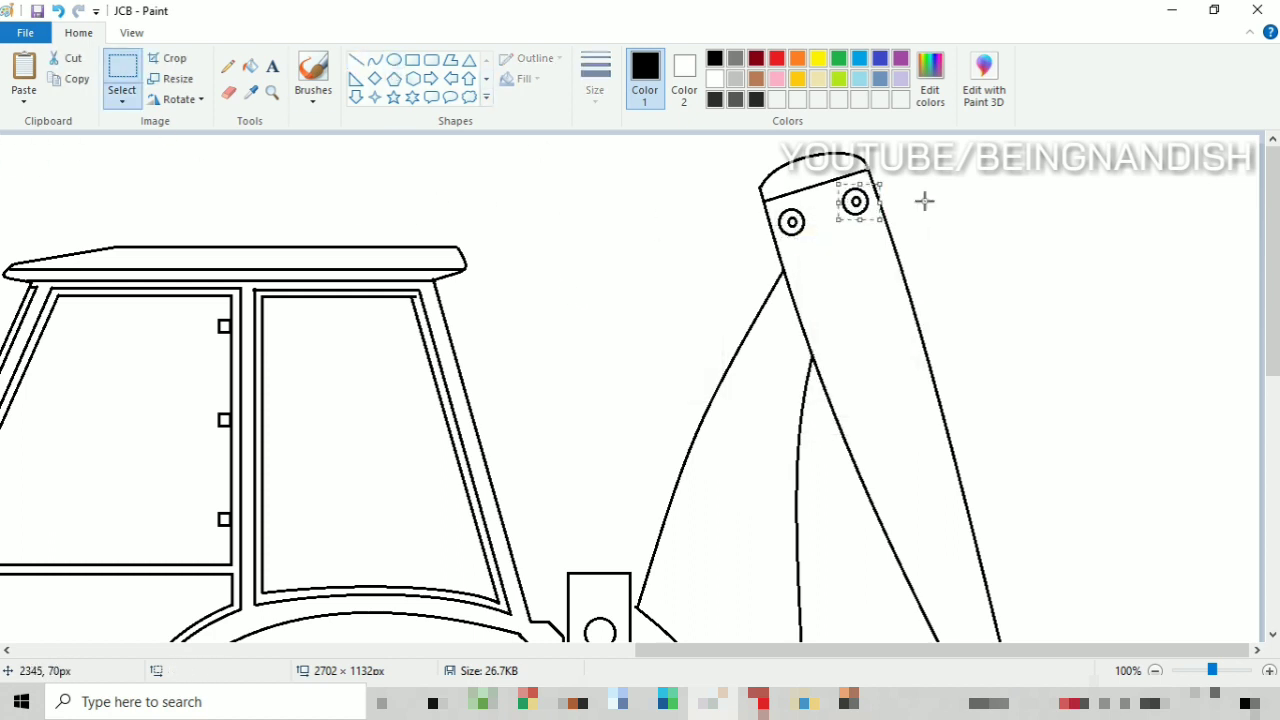
left_click(923, 200)
right_click(412, 182)
left_click(430, 235)
left_click_drag(20, 153, 782, 348)
scroll(664, 309, "down", 3)
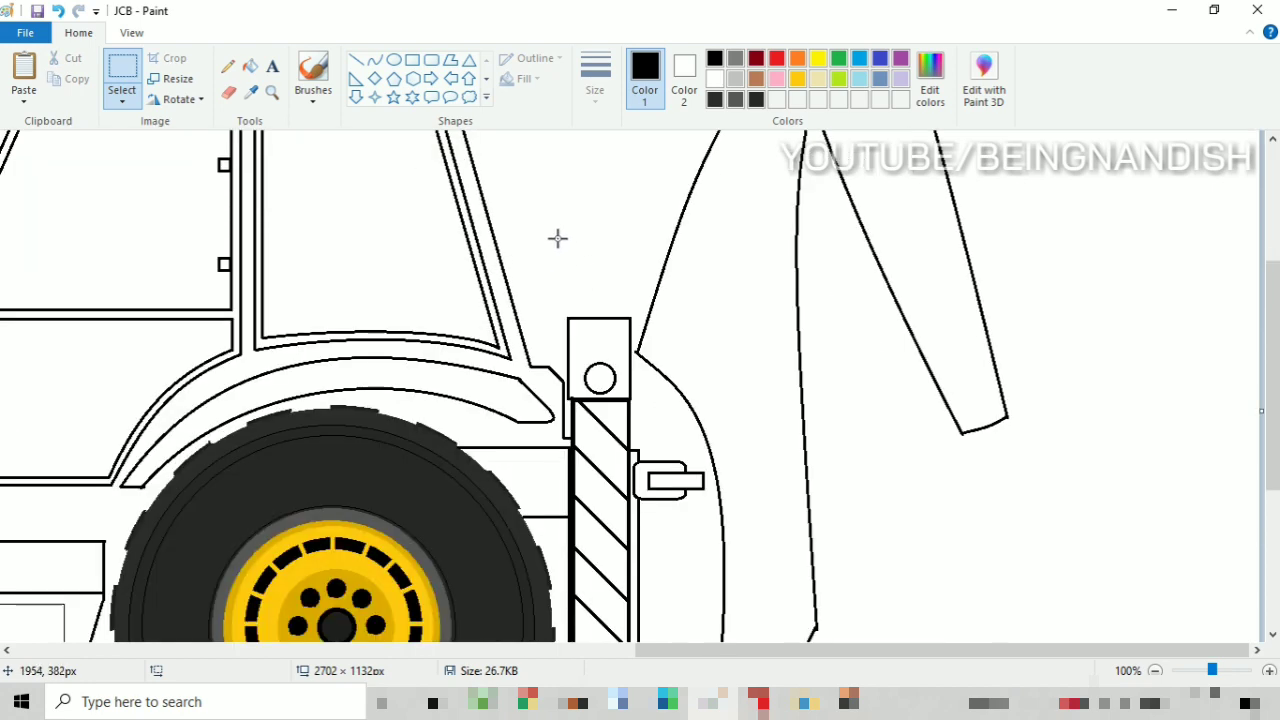
Step: Paste two more pin copies on the boom, one beside the post's cap and one at the boom's lower end
right_click(557, 237)
left_click(575, 290)
left_click_drag(22, 154, 668, 346)
scroll(668, 346, "down", 3)
right_click(498, 168)
left_click(515, 221)
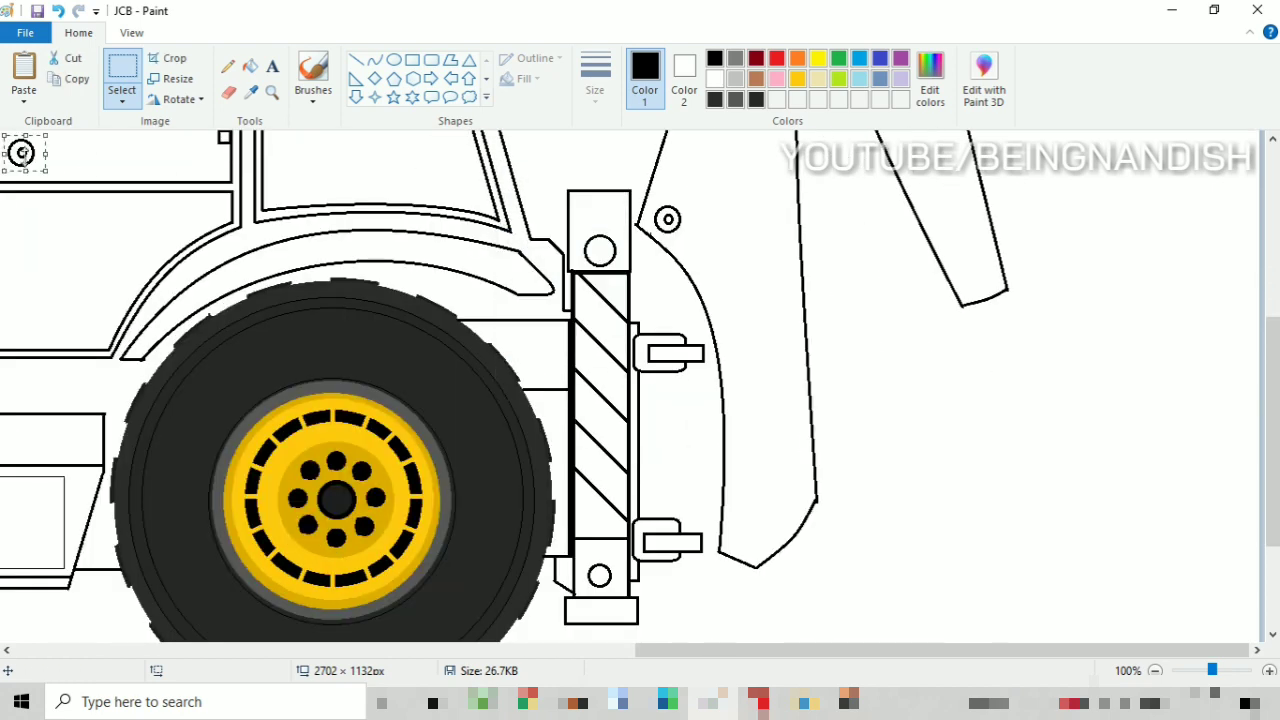
left_click_drag(20, 153, 750, 543)
left_click(757, 375)
Step: Paste a pin copy at the arm's lower end and erase the stray mark beside it
scroll(788, 446, "up", 6)
right_click(578, 258)
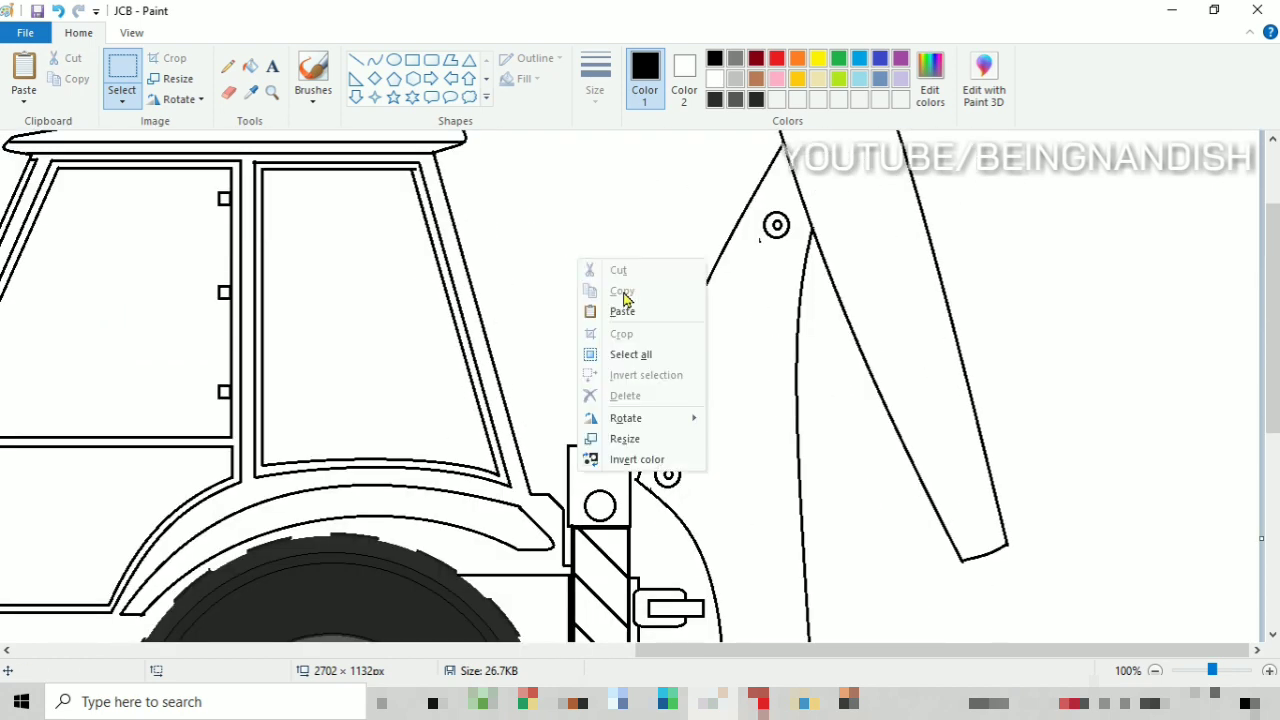
left_click(595, 311)
mouse_move(20, 153)
left_mouse_down()
mouse_move(987, 509)
mouse_move(968, 517)
mouse_move(981, 540)
mouse_move(977, 525)
left_mouse_up()
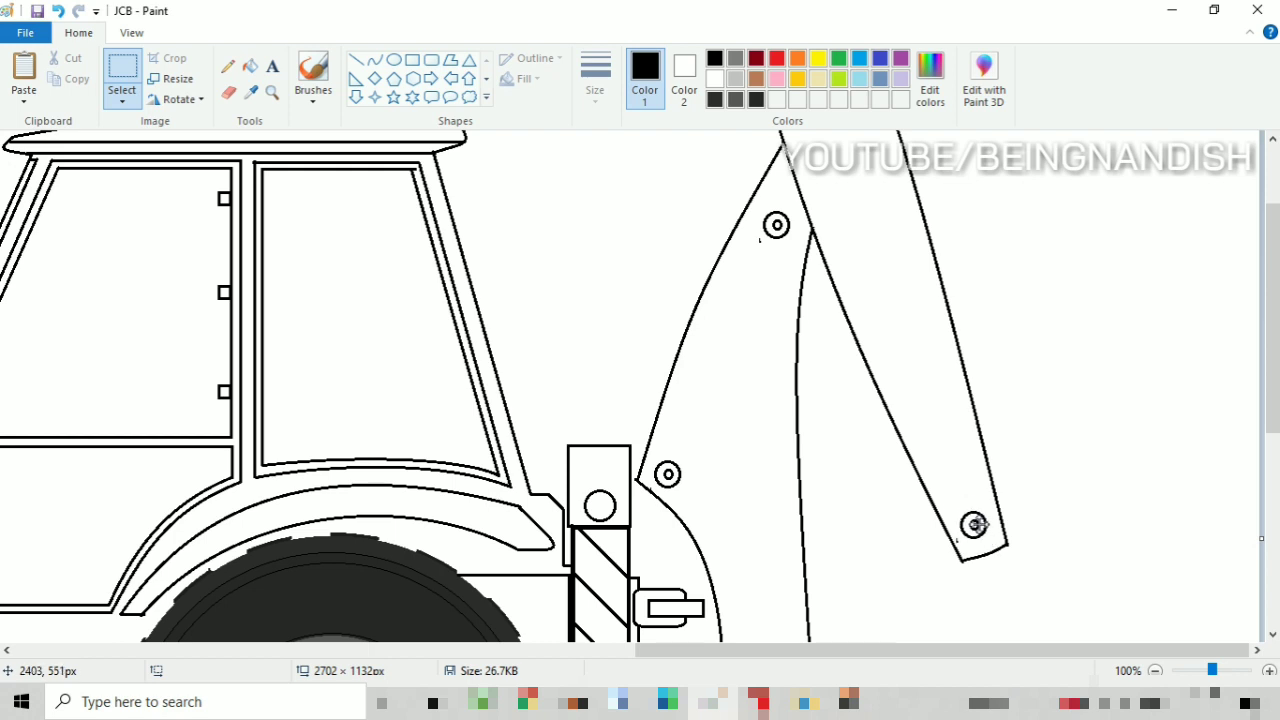
left_click(229, 93)
scroll(960, 540, "up", 3)
Step: Draw a hydraulic cylinder along the boom's front edge with a short end line and two rod lines reaching the arm's upper end
left_click(356, 60)
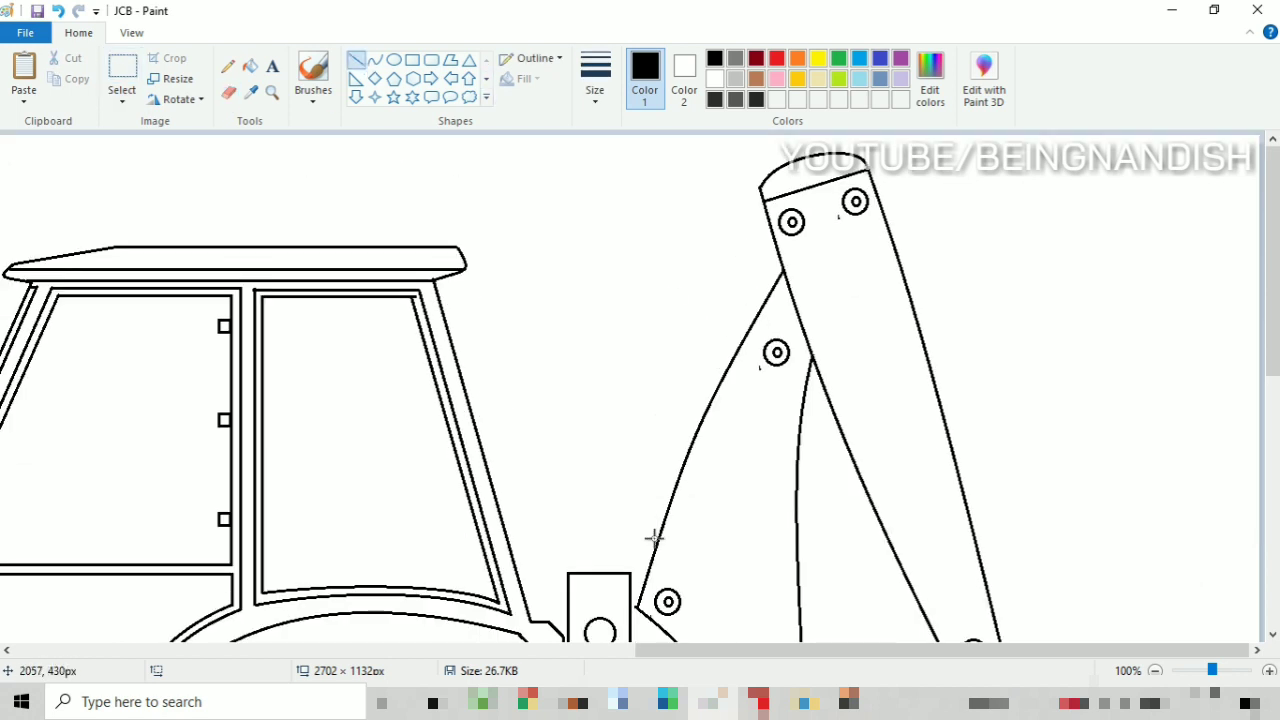
left_click_drag(636, 606, 716, 352)
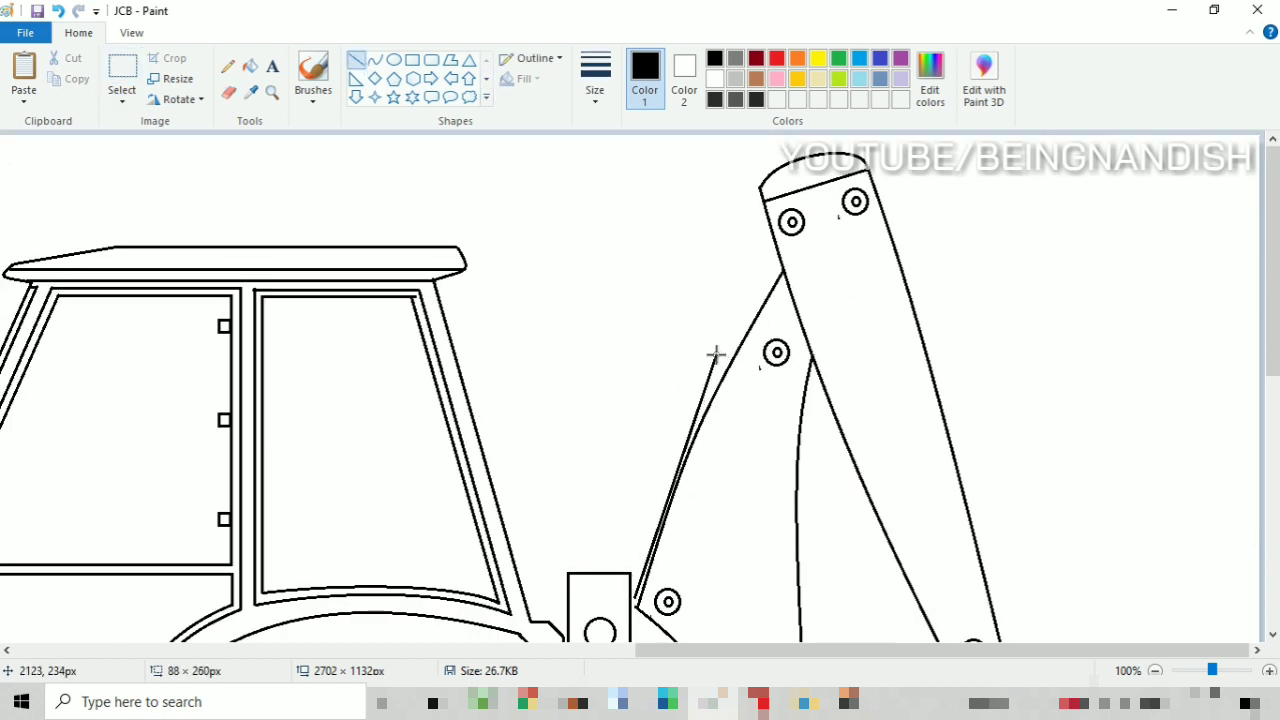
left_click(622, 462)
left_click_drag(718, 354, 766, 200)
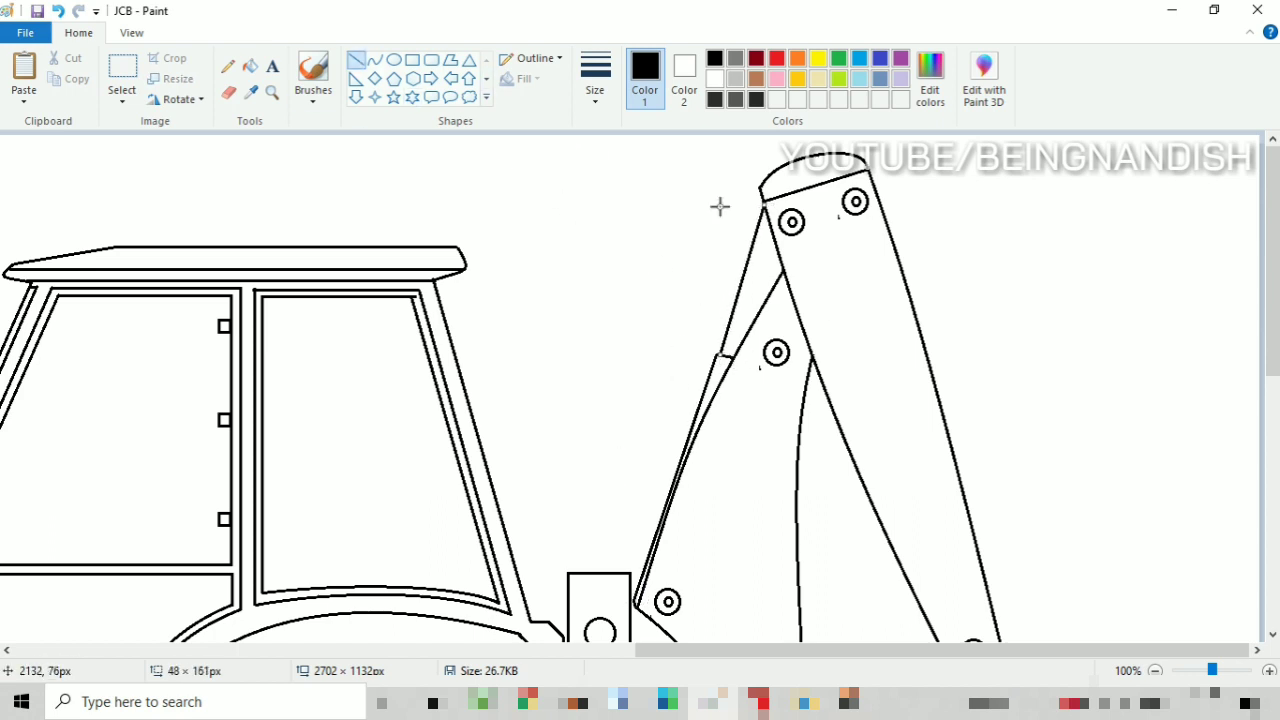
key("ctrl+z")
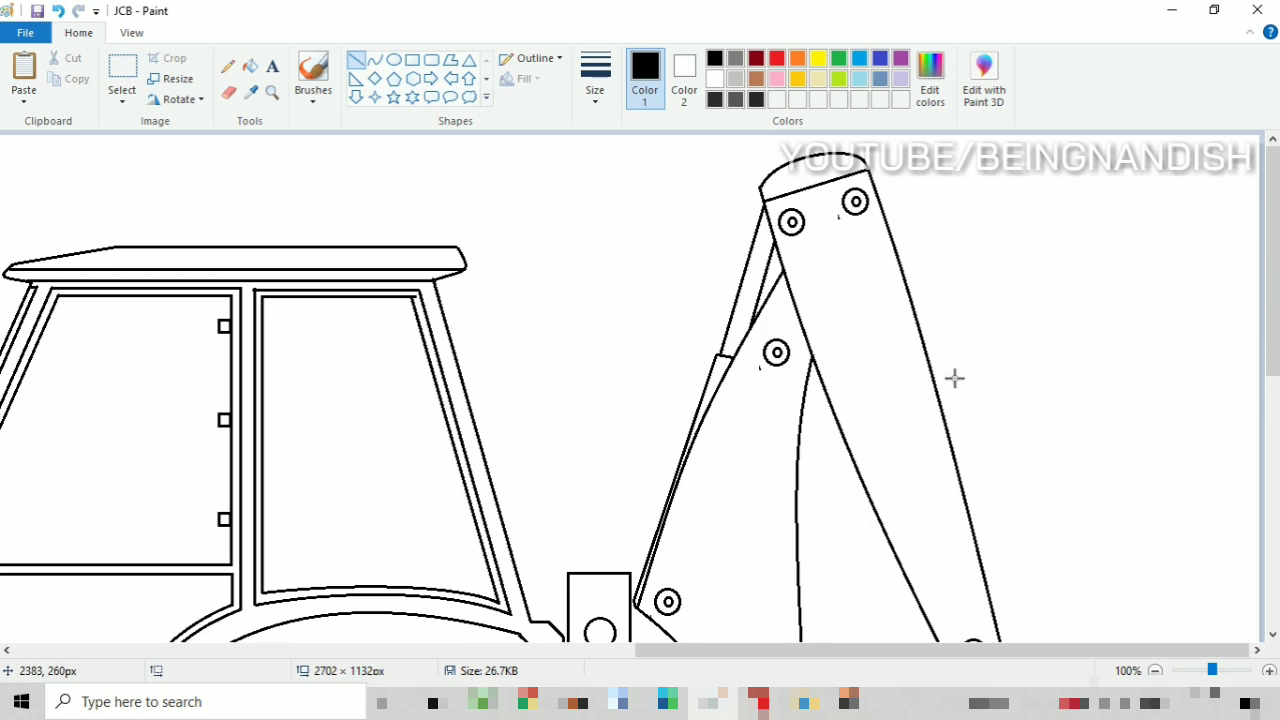
Step: Draw horizontal lines joining both brackets to the boom, plus a short diagonal and a vertical line between the brackets
scroll(937, 357, "down", 3)
mouse_move(713, 338)
left_mouse_down()
mouse_move(685, 338)
mouse_move(716, 338)
left_mouse_up()
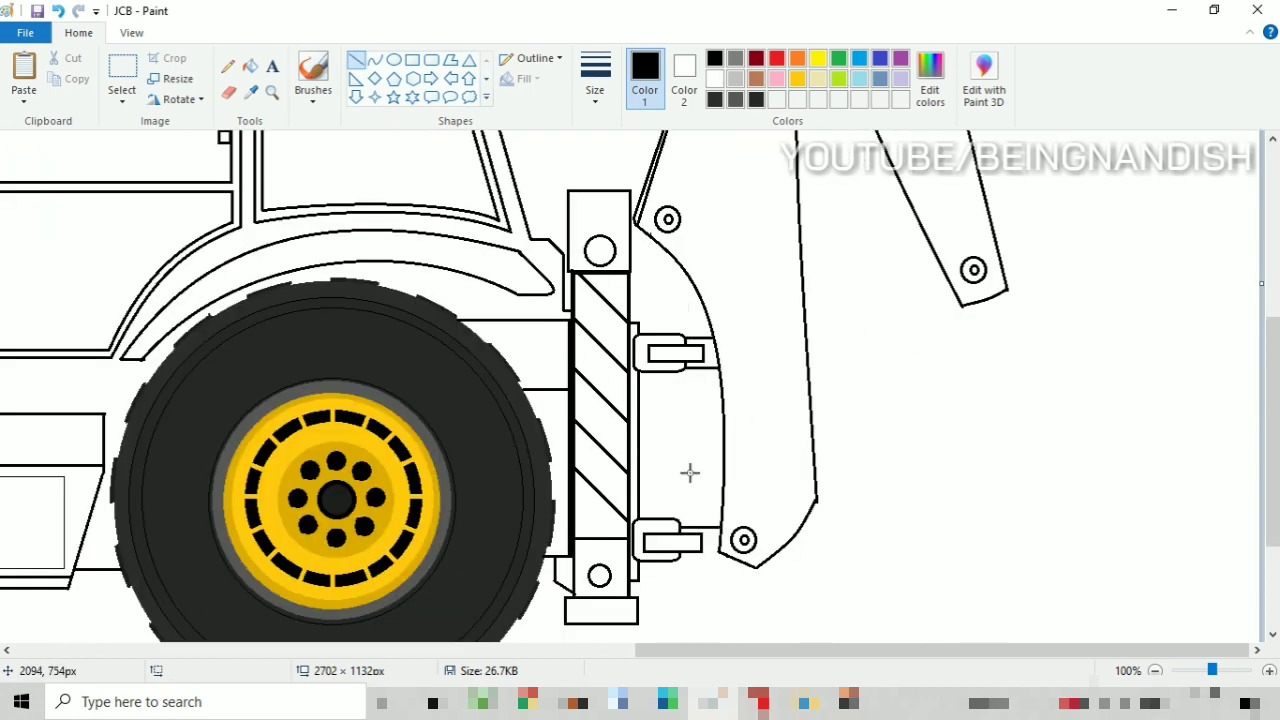
left_click_drag(678, 558, 734, 558)
left_click_drag(670, 372, 677, 379)
mouse_move(677, 379)
left_mouse_down()
mouse_move(714, 379)
mouse_move(714, 520)
left_mouse_up()
Step: Erase the boom's lower rear corner and redraw it as a smooth curve about 67 × 115 px
left_click(228, 92)
mouse_move(813, 505)
left_mouse_down()
mouse_move(817, 484)
mouse_move(755, 568)
left_mouse_up()
left_click(375, 60)
left_click(816, 530)
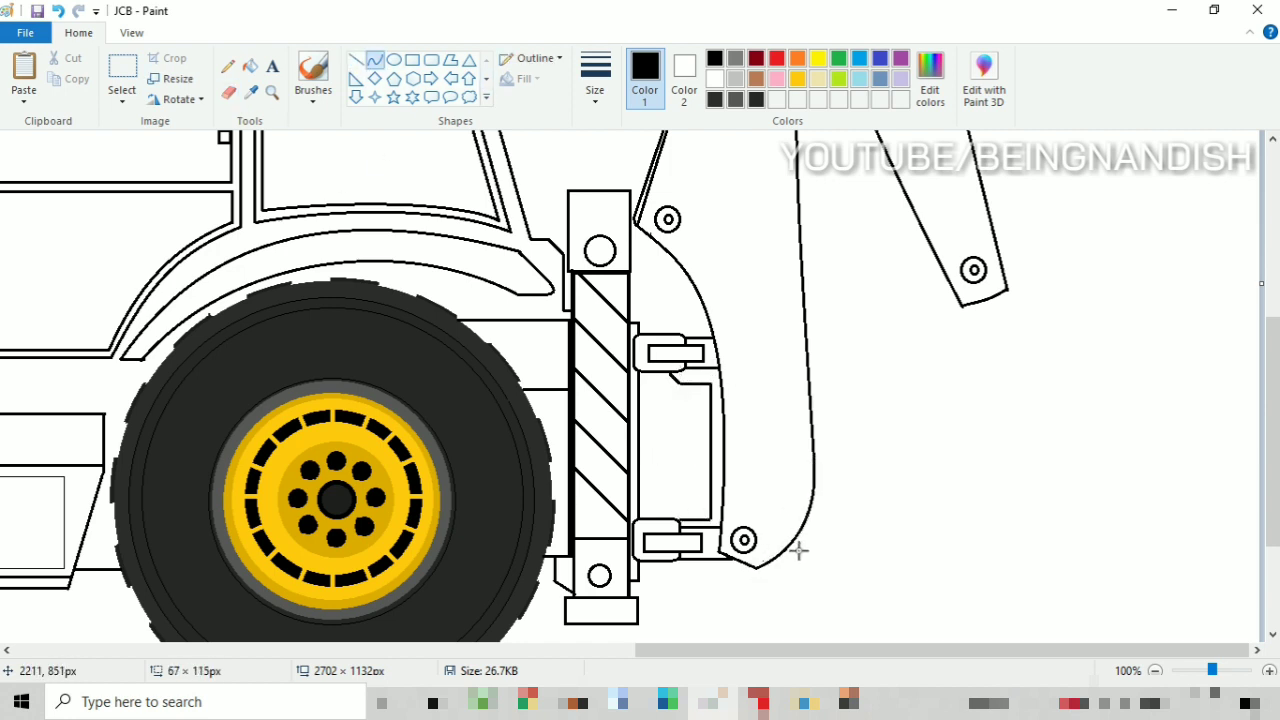
left_click(797, 551)
Step: Draw parallel diagonal lines across the boom above its lower pin and erase the stray marks beside the upper pins
scroll(814, 354, "up", 3)
left_click(356, 60)
mouse_move(661, 280)
left_mouse_down()
mouse_move(731, 375)
mouse_move(803, 416)
left_mouse_up()
left_click_drag(674, 254, 783, 405)
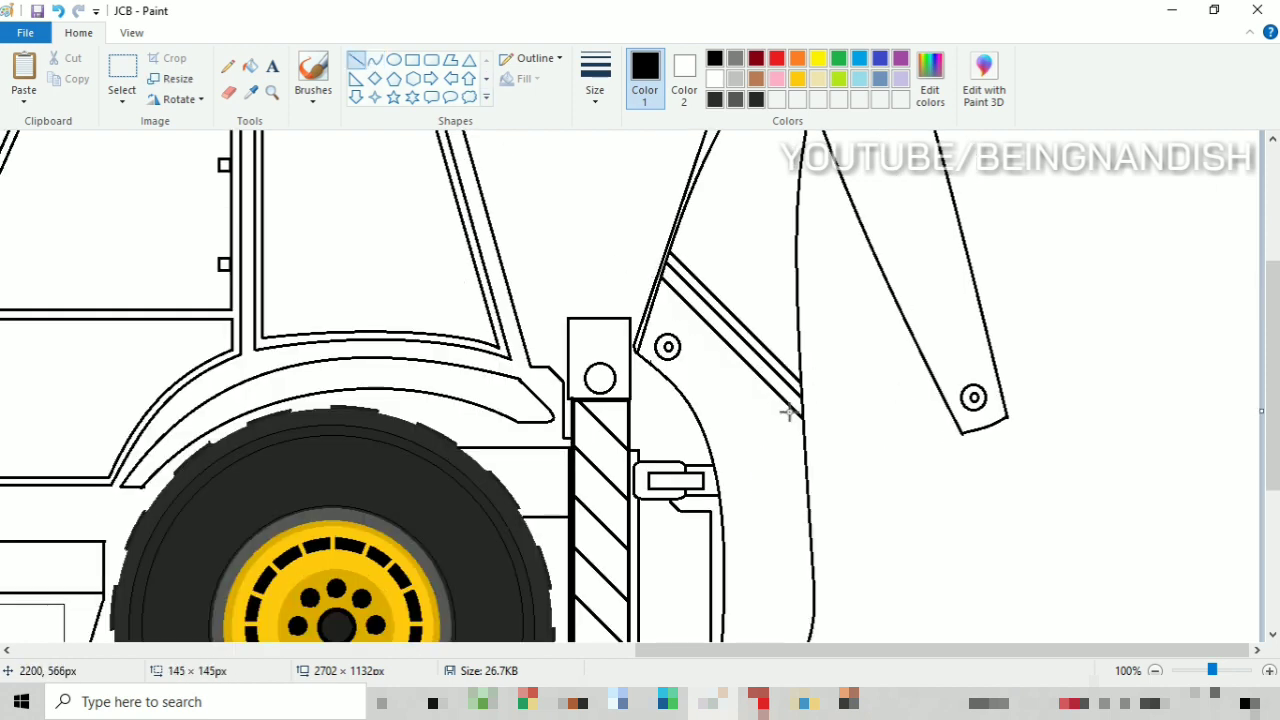
scroll(829, 314, "up", 6)
left_click(228, 91)
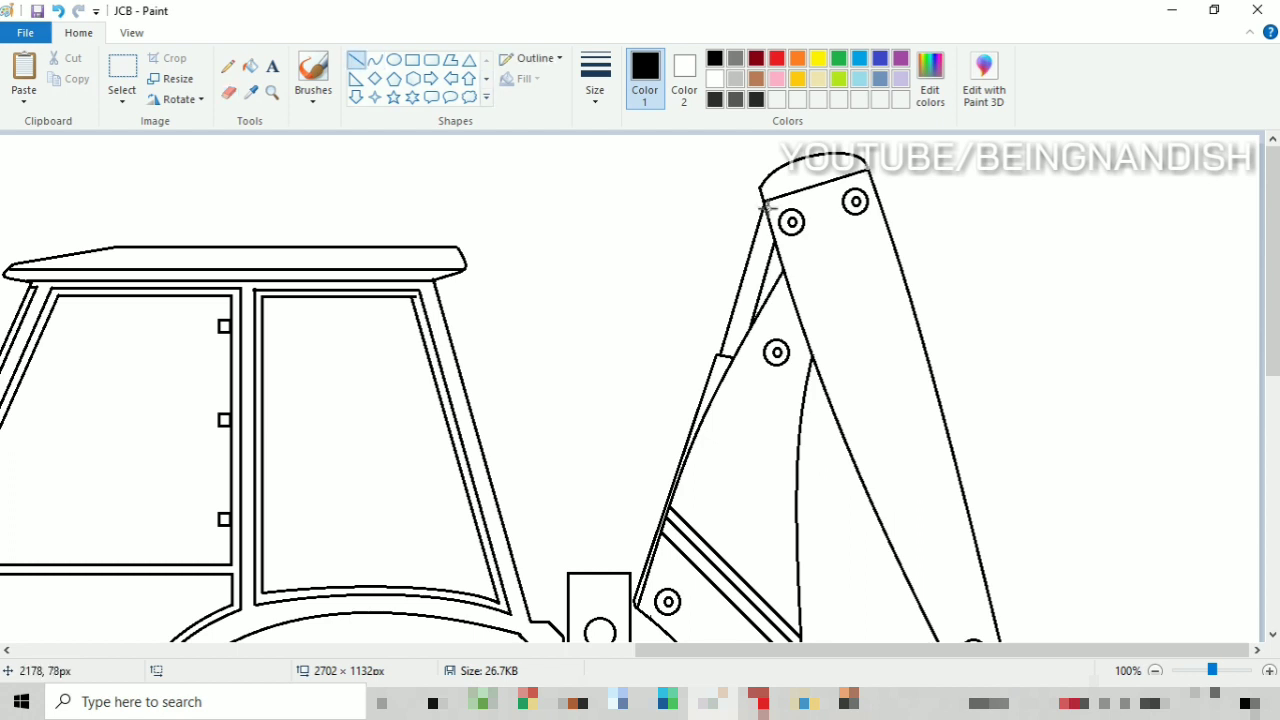
Step: Draw a curved bracket bulging from the arm's upper rear edge and erase the excess line inside it
scroll(975, 230, "down", 3)
scroll(975, 230, "up", 2)
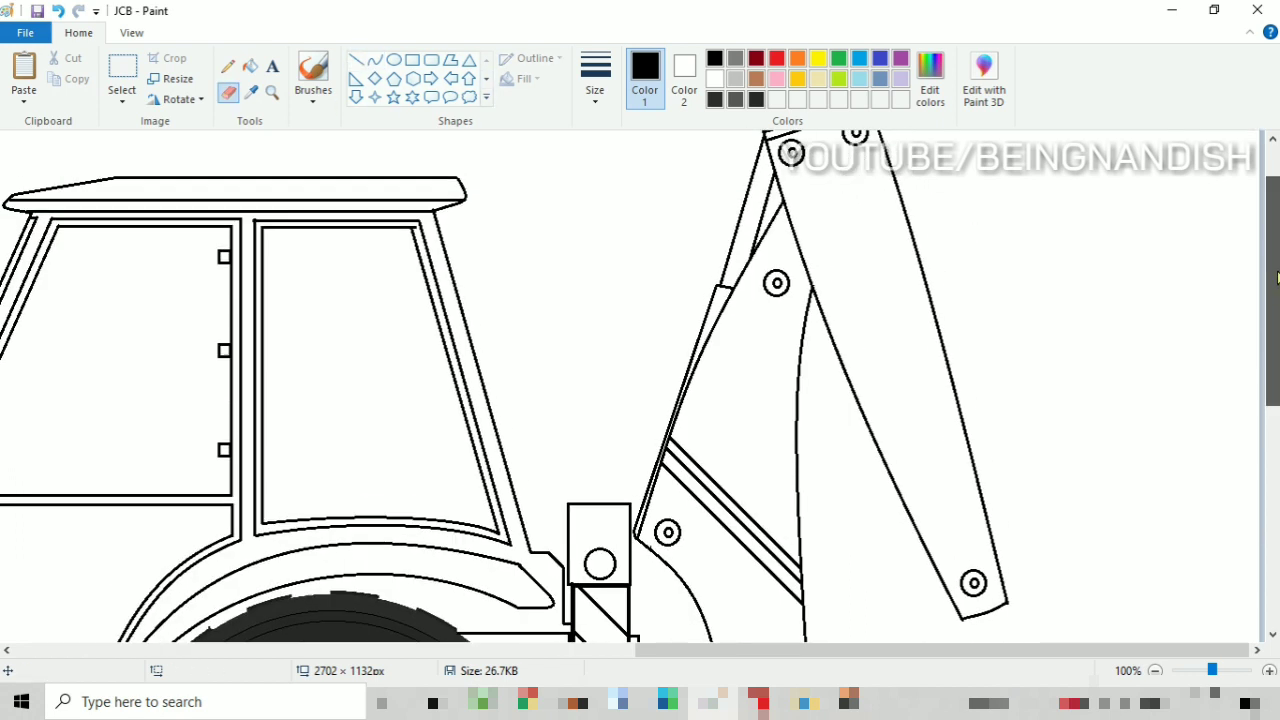
left_click(356, 60)
left_click_drag(888, 152, 928, 280)
left_click(229, 92)
left_click_drag(902, 186, 922, 263)
left_click(376, 62)
left_click_drag(917, 217, 928, 200)
Step: Draw a long straight line parallel to the arm's rear edge, from the curved bracket to just past the arm's lower end
left_click(356, 60)
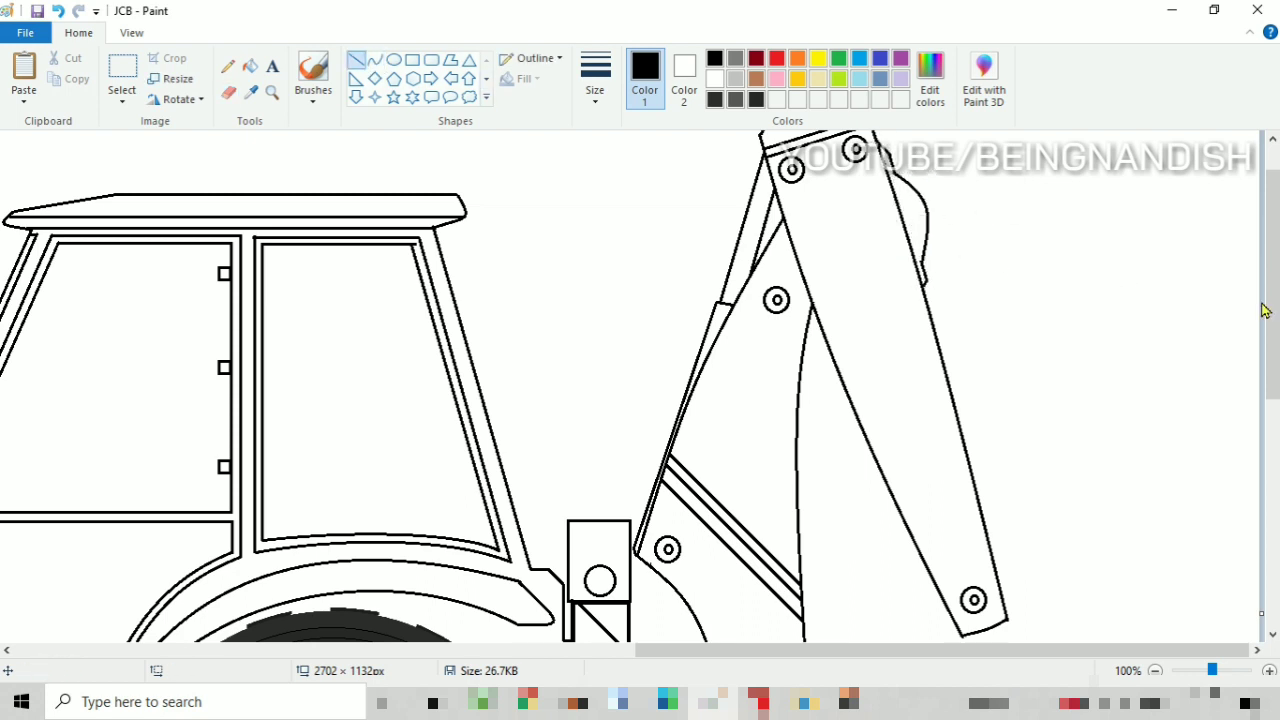
left_click_drag(1263, 310, 1263, 326)
left_click_drag(923, 245, 1022, 600)
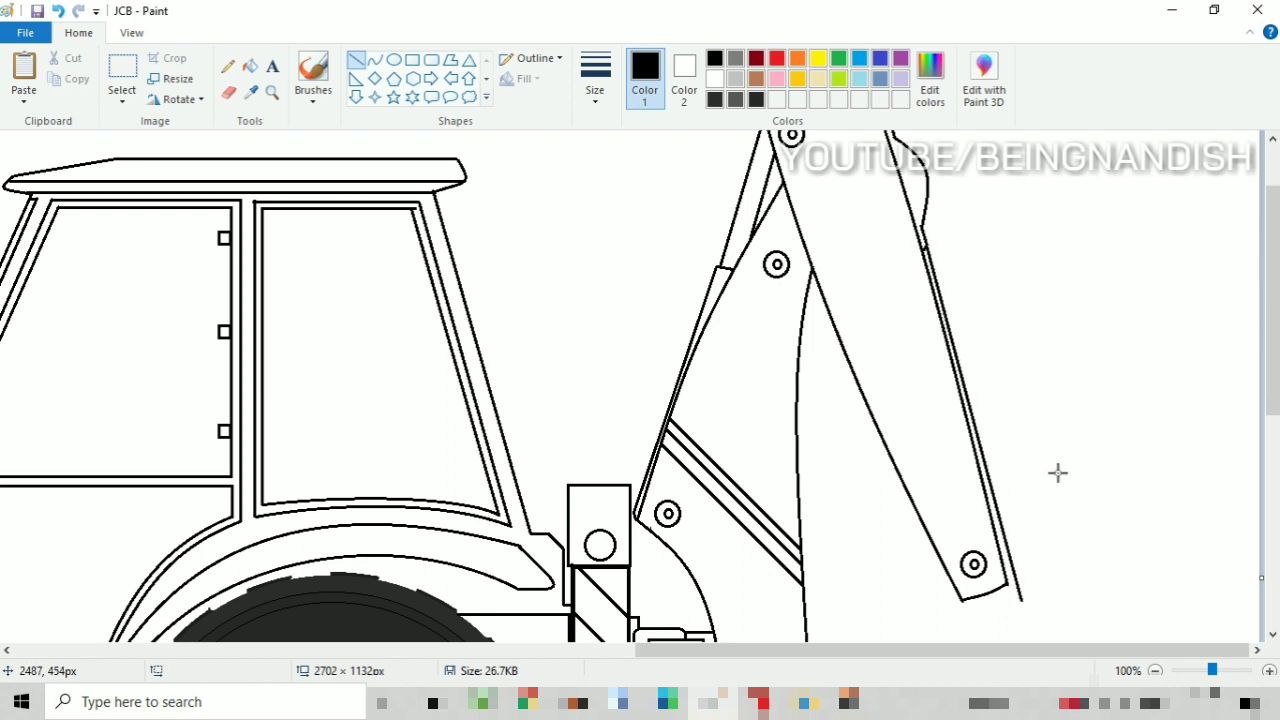
Step: Draw the rear cylinder's outer line about 81 × 269 px from the curved bracket and trim its lower end
left_click_drag(928, 176, 1002, 427)
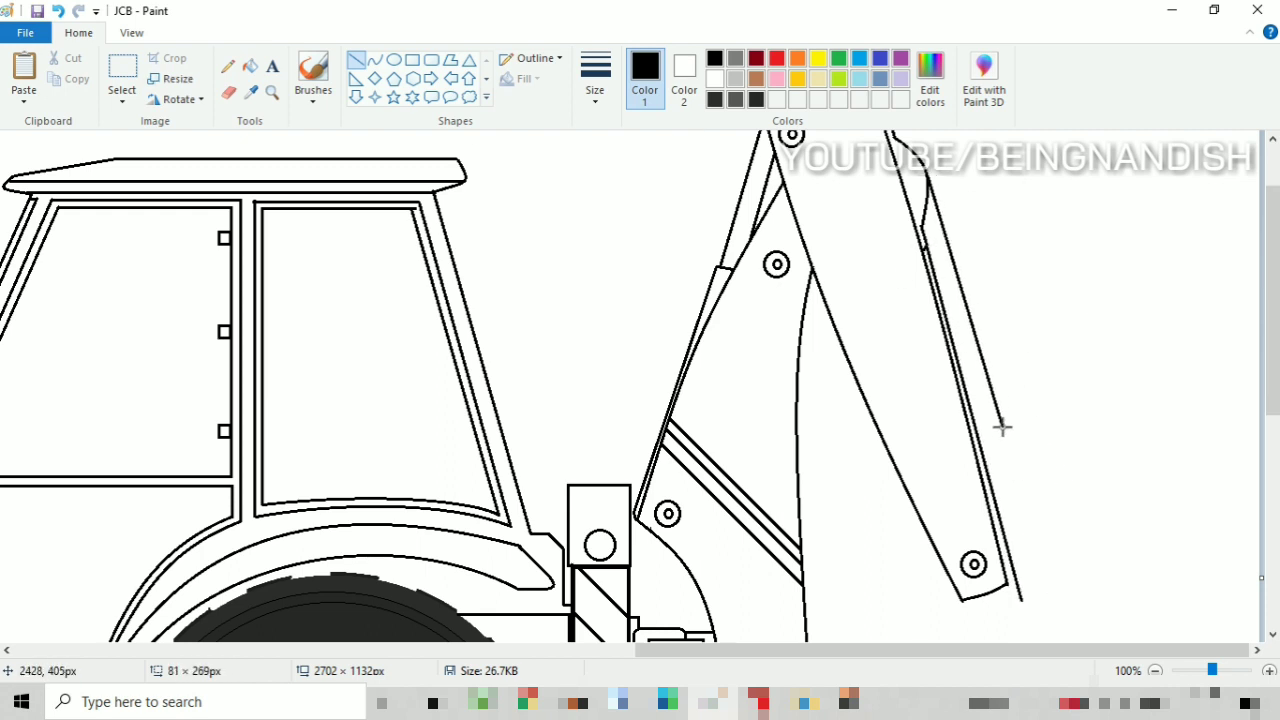
left_click_drag(928, 177, 928, 164)
left_click(229, 93)
left_click_drag(1003, 428, 999, 407)
Step: Draw the rear cylinder's inner line about 54 × 197 px and close the cylinder's lower end with a short line
left_click(356, 60)
left_click_drag(923, 223, 973, 404)
left_click_drag(960, 358, 957, 360)
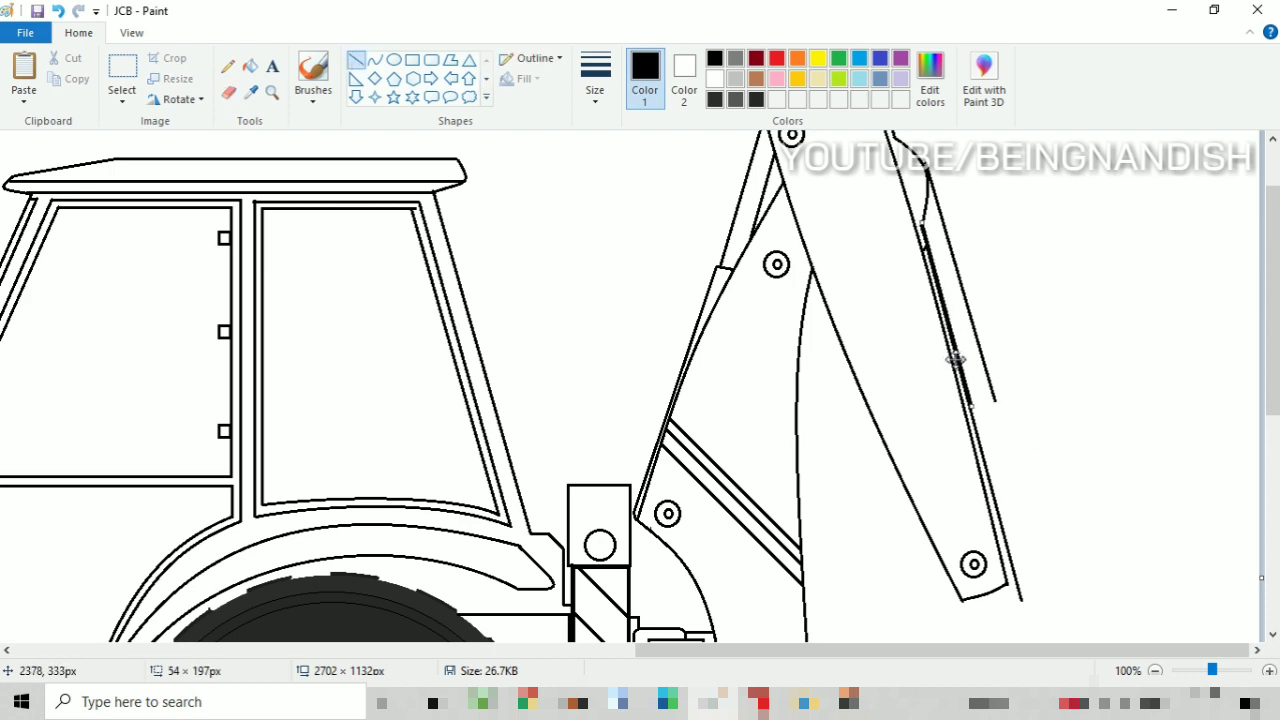
left_click_drag(971, 408, 995, 402)
Step: Draw the rear cylinder's rod as two long lines, the inner one about 54 × 198 px, running past the arm's lower end
scroll(1029, 334, "down", 3)
left_click_drag(968, 270, 1022, 468)
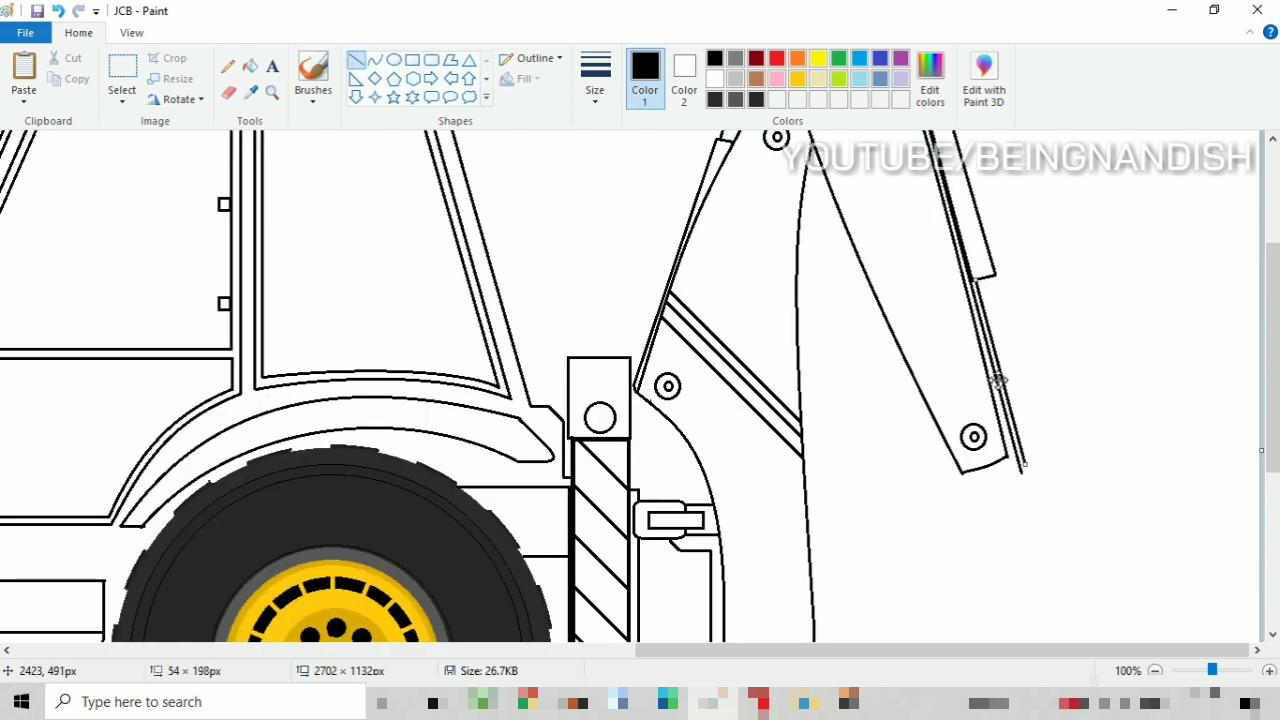
left_click_drag(996, 305, 1042, 460)
scroll(1078, 369, "down", 3)
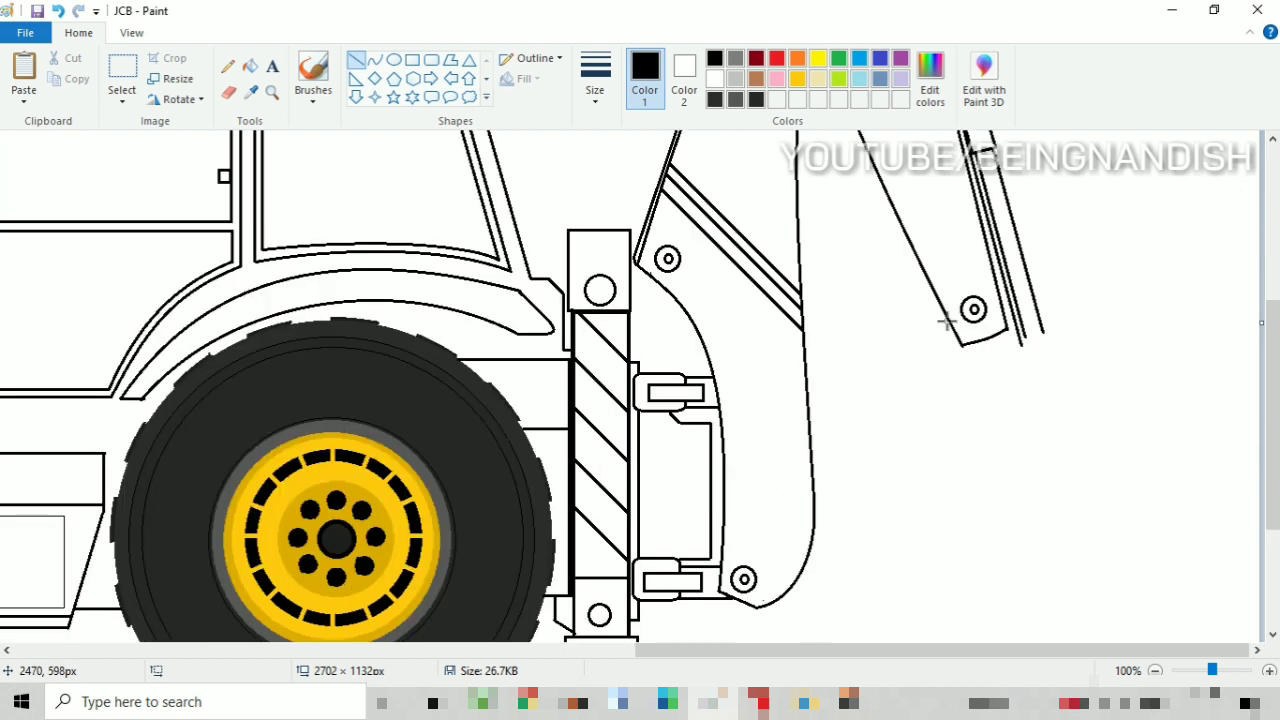
Step: Draw the backhoe bucket's bulging outer edge as a curve between the stabilizer and the arm, about 141 × 205 px overall
left_click_drag(825, 313, 910, 472)
mouse_move(850, 465)
left_mouse_down()
mouse_move(812, 467)
mouse_move(798, 446)
left_mouse_up()
left_click_drag(854, 472, 855, 516)
left_click_drag(909, 408, 928, 424)
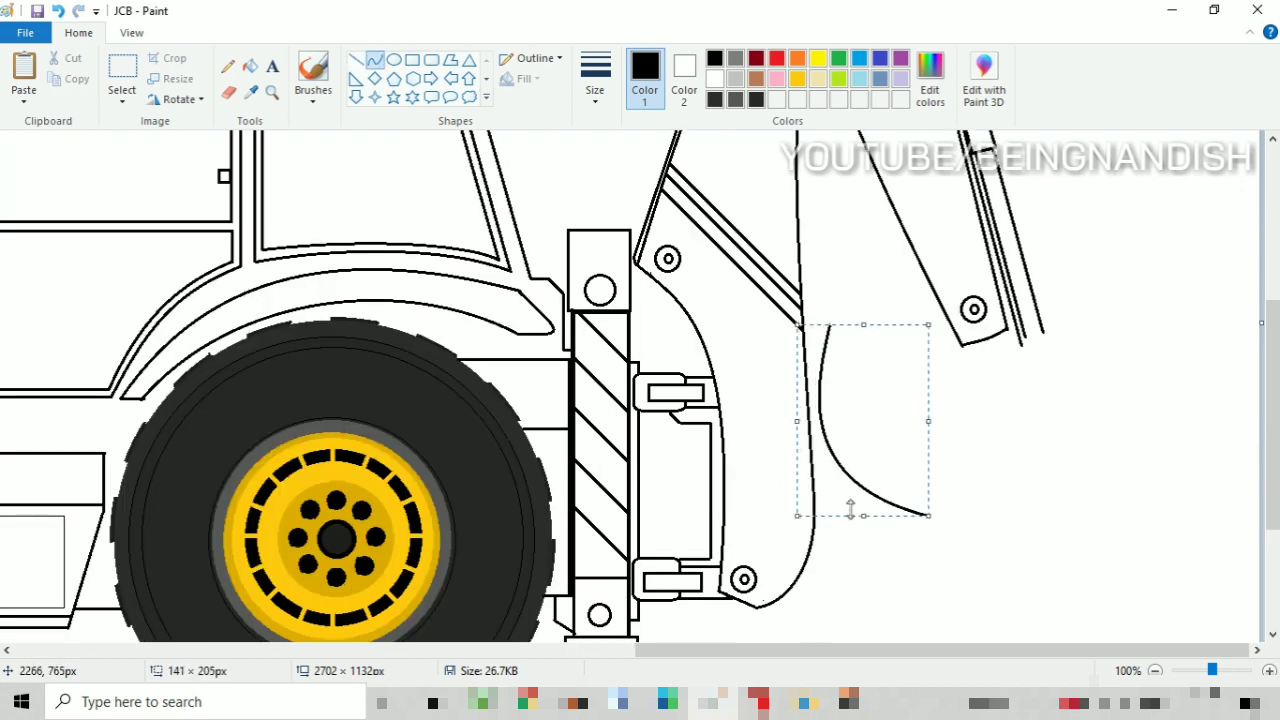
Step: Draw the backhoe bucket's pointed tip and straight inner edge, ending in a short concave curve below the arm's lower end
left_click(356, 62)
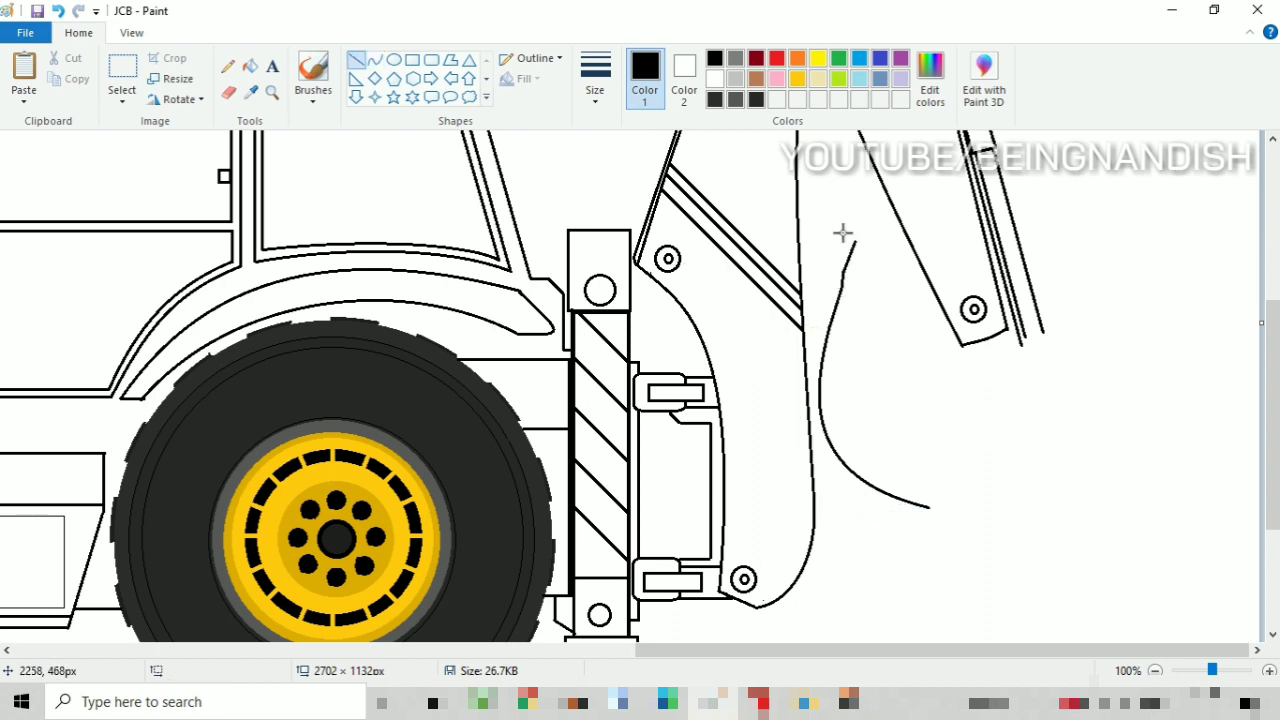
left_click_drag(860, 268, 983, 378)
left_click_drag(935, 370, 975, 380)
left_click(58, 12)
left_click(58, 12)
left_click(375, 60)
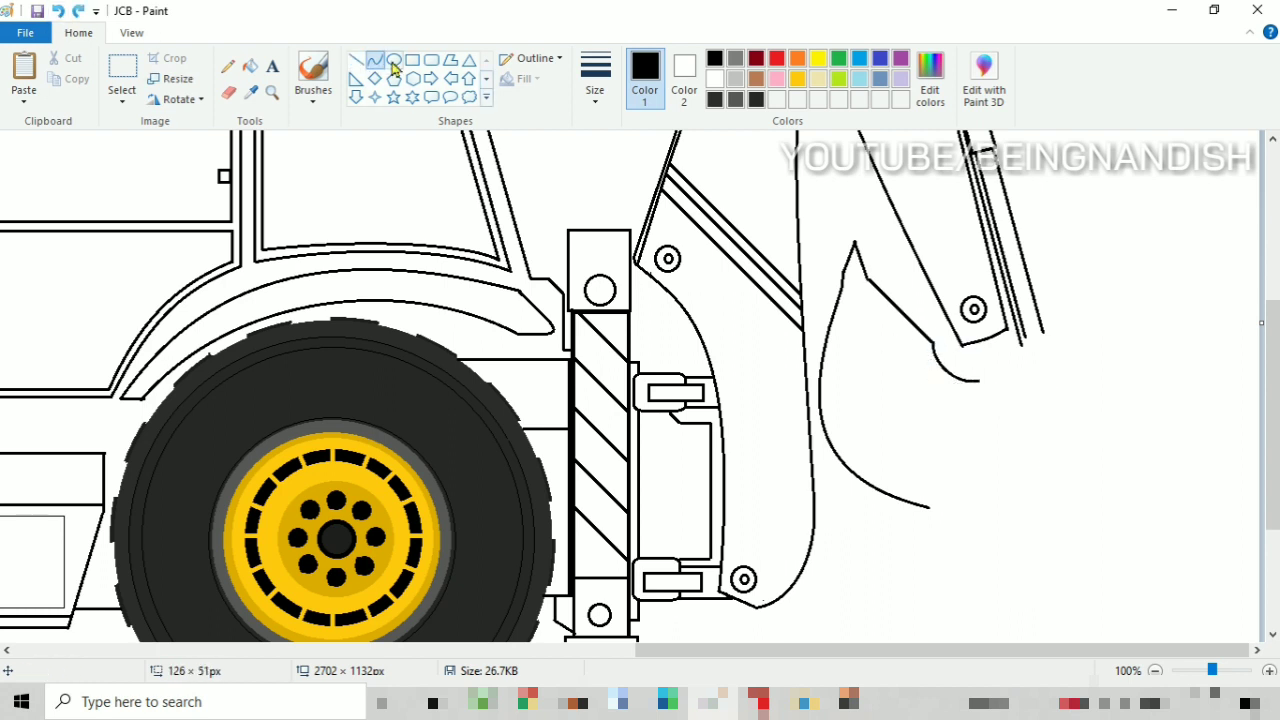
Step: Close the rear of the backhoe bucket with a diagonal line about 12 × 12 px, a short horizontal line and rounded curves
left_click(356, 60)
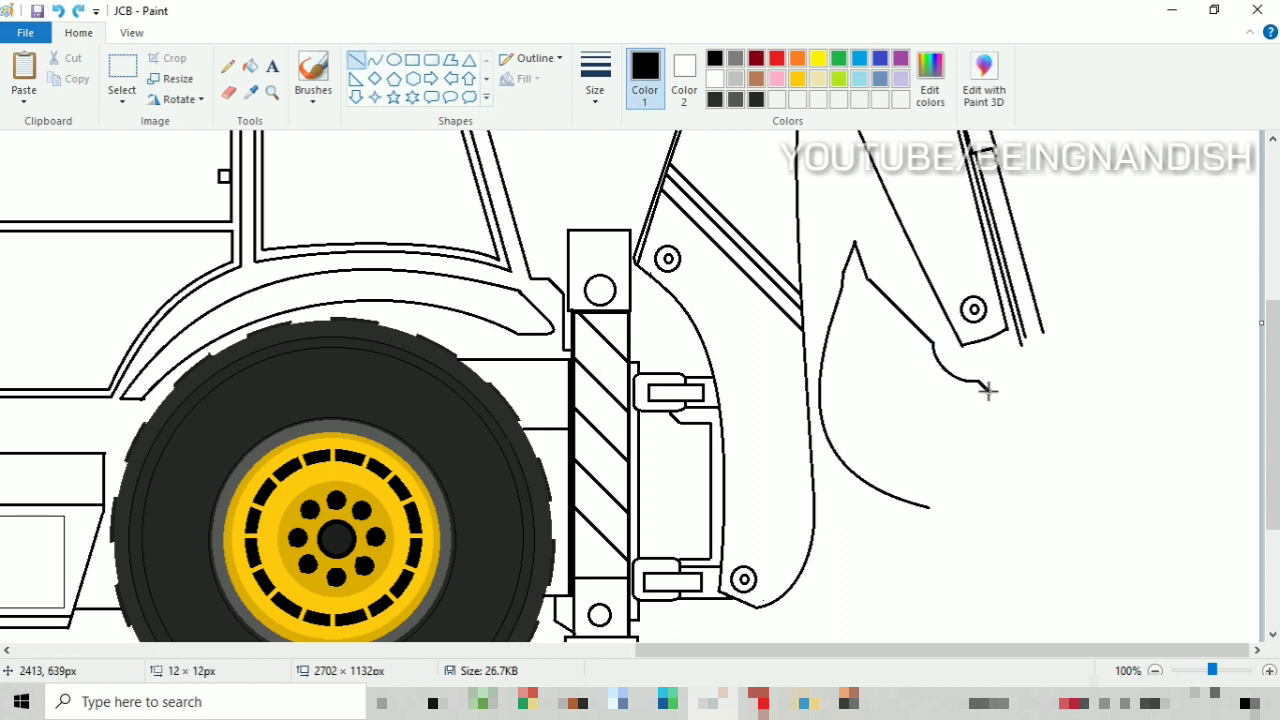
left_click(375, 60)
mouse_move(935, 514)
left_mouse_down()
mouse_move(991, 486)
mouse_move(985, 512)
left_mouse_up()
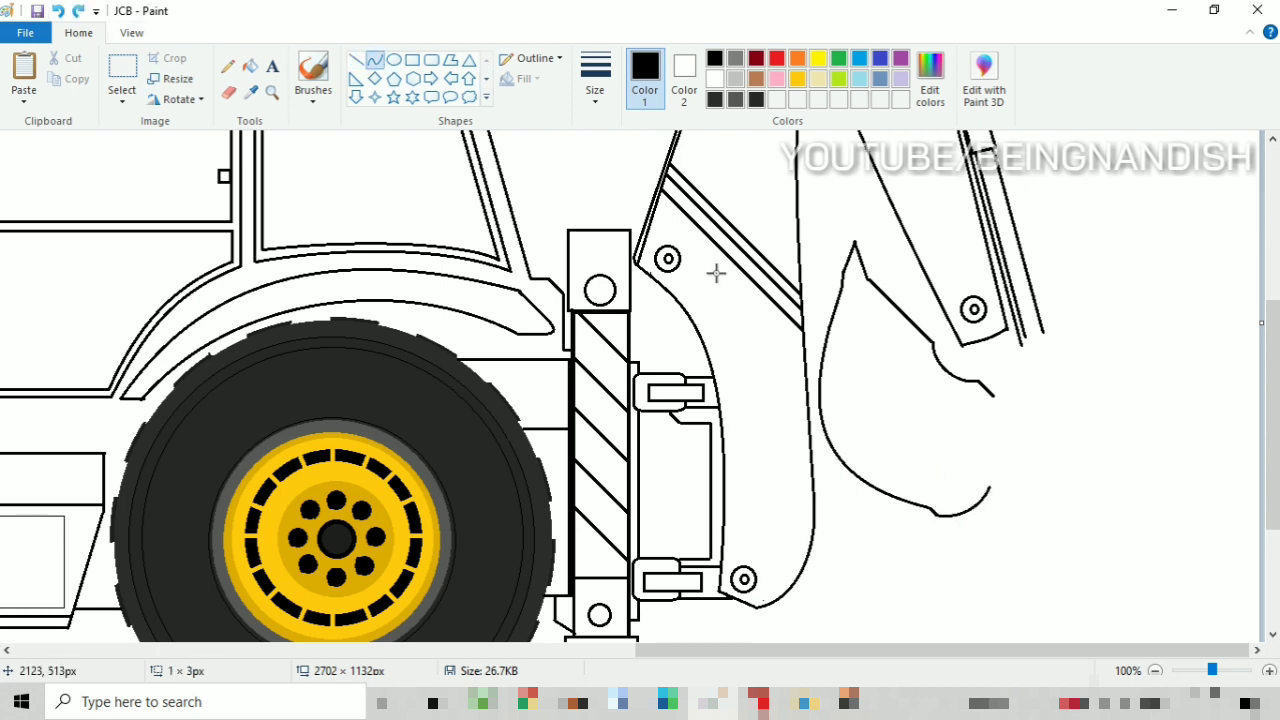
left_click_drag(1019, 466, 1028, 459)
left_click(1002, 466)
left_click(957, 420)
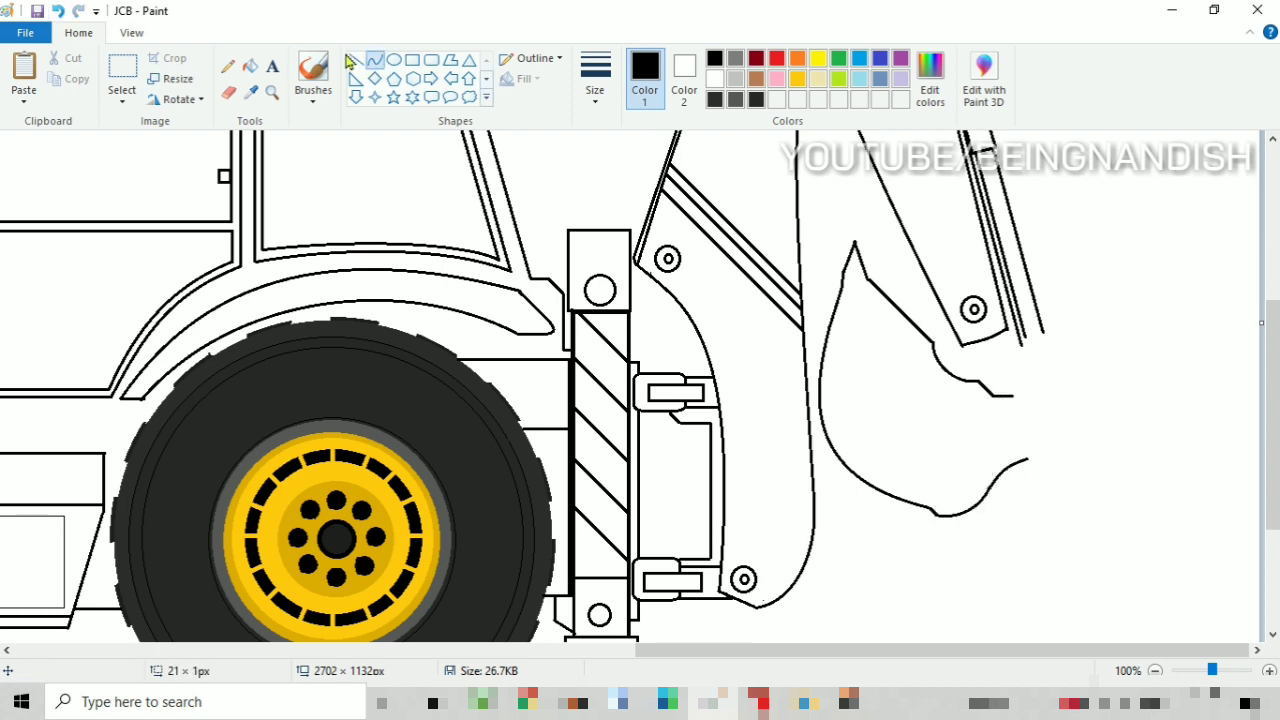
left_click(1040, 415)
left_click(1040, 438)
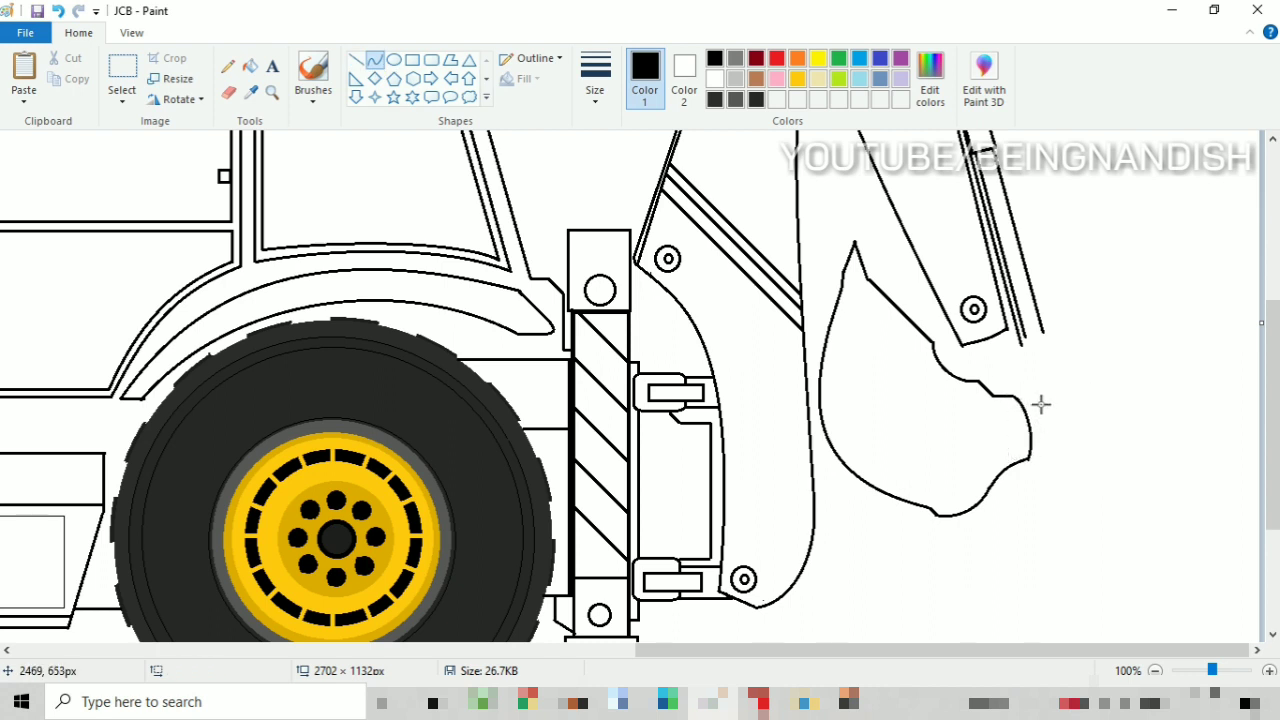
Step: Draw a short line from the arm's lower end to the bucket and two horizontal link lines behind the bucket's lower end
left_click(356, 60)
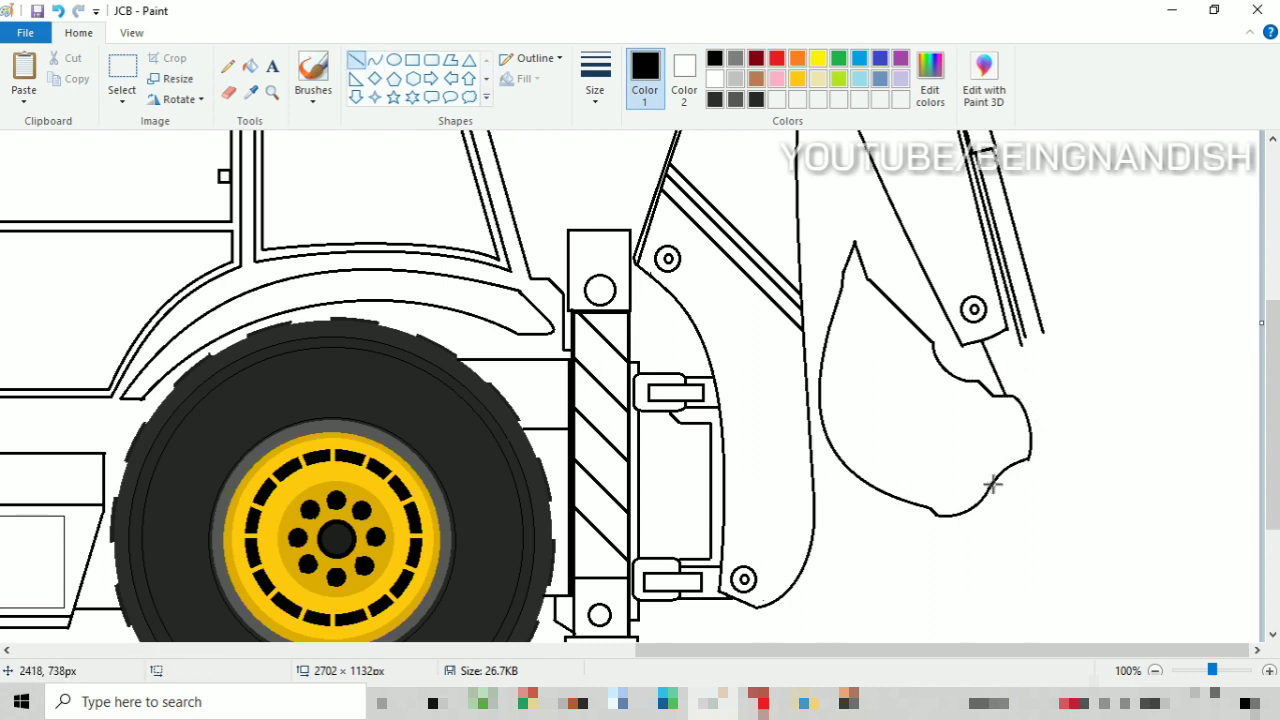
left_click_drag(1020, 483, 1011, 494)
left_click(949, 480)
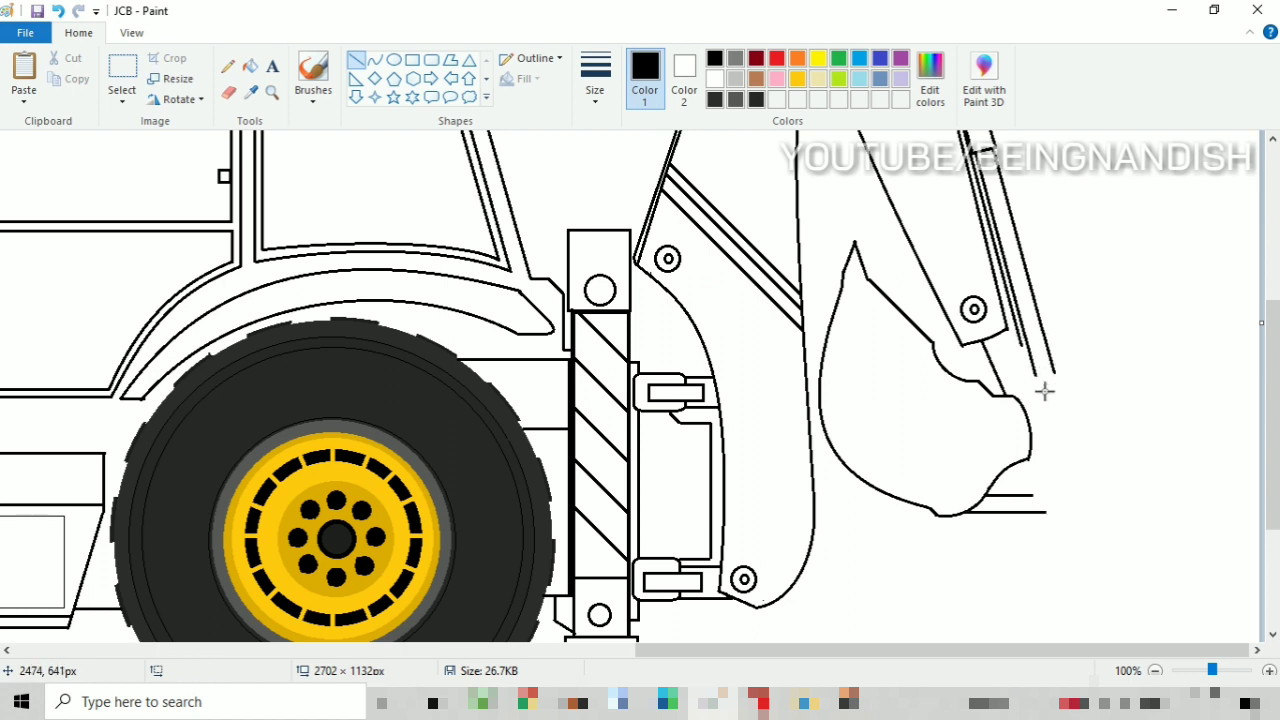
Step: Draw the bucket link's outer edge below the cylinder rod and round its upper corner with a curve
mouse_move(1016, 365)
left_mouse_down()
mouse_move(1063, 376)
mouse_move(1069, 396)
mouse_move(1037, 364)
mouse_move(1063, 518)
left_mouse_up()
left_click(1089, 328)
left_click(229, 93)
left_click(374, 60)
left_click_drag(1068, 460, 1085, 392)
left_click(229, 93)
left_click(356, 60)
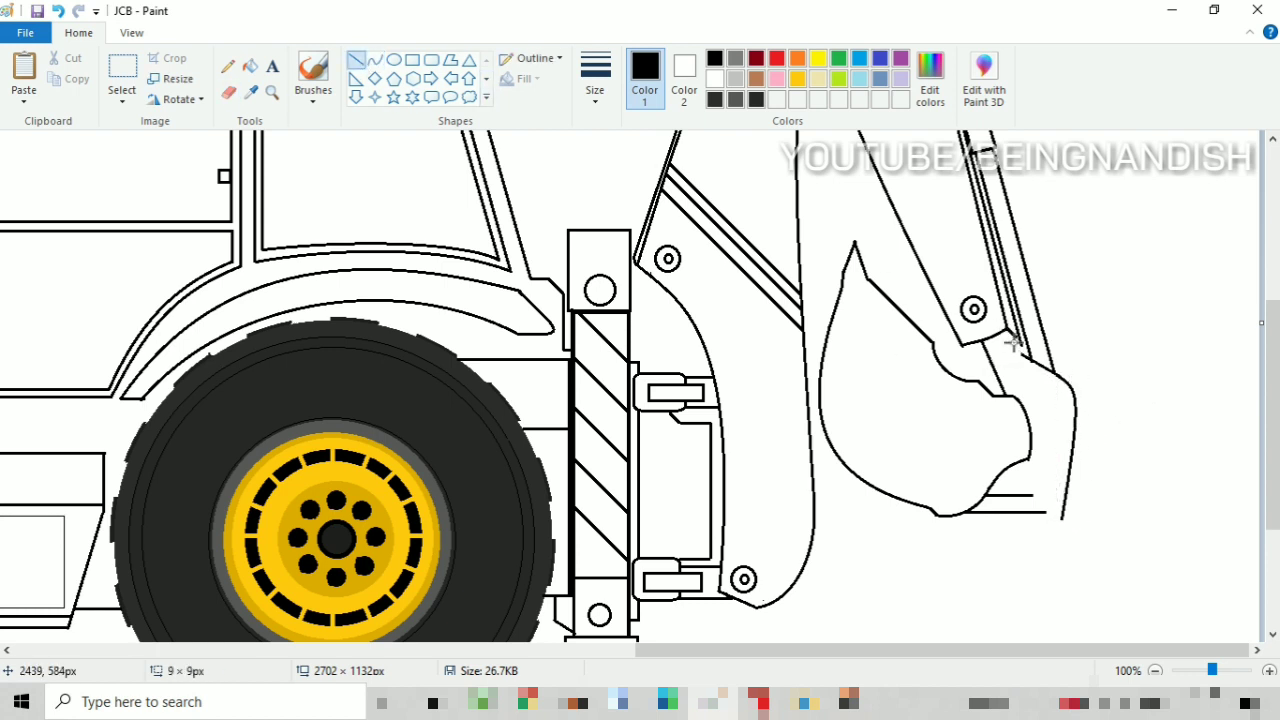
Step: Undo the last short line, join the link's upper edge to the arm's end and close its inner edge with a curve
left_click(58, 11)
left_click_drag(1007, 330, 1022, 357)
left_click(374, 60)
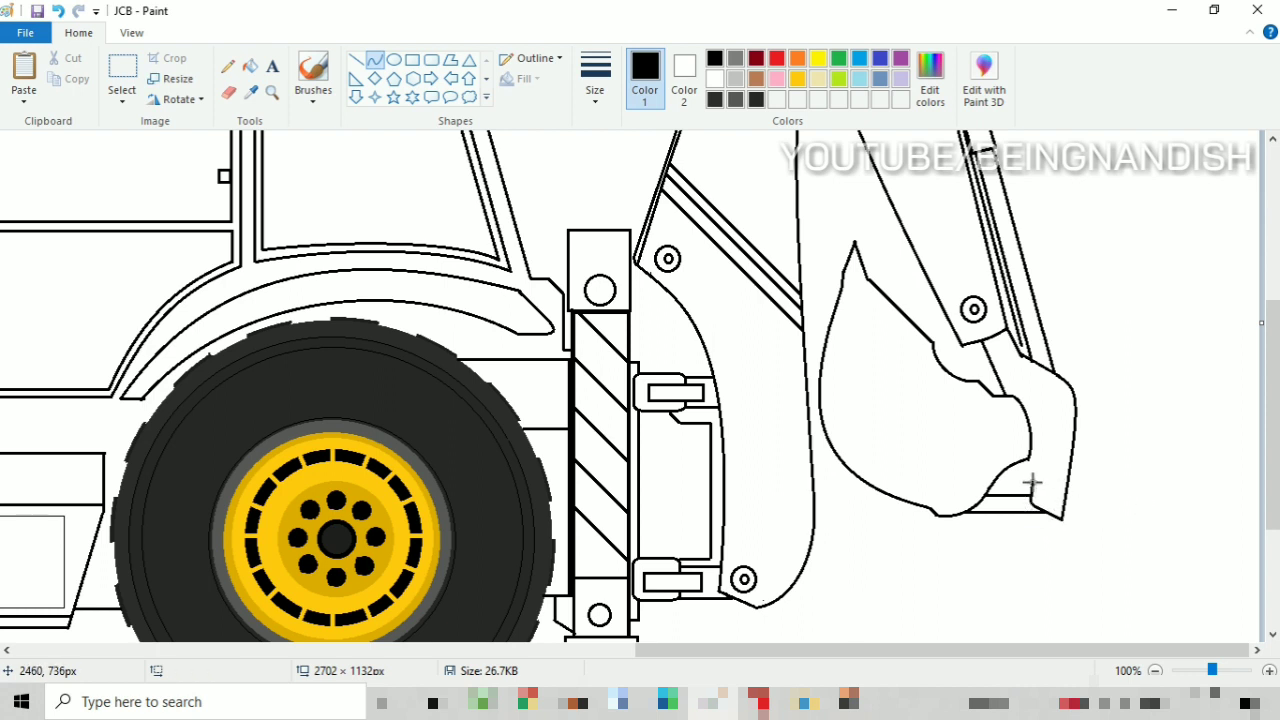
left_click_drag(1038, 434, 1032, 427)
left_click(1106, 458)
left_click(229, 93)
Step: Copy the pin at the arm's lower end and paste it onto the link's upper corner and the bucket's rear lobe
left_click(122, 68)
left_click_drag(953, 286, 990, 328)
right_click(978, 306)
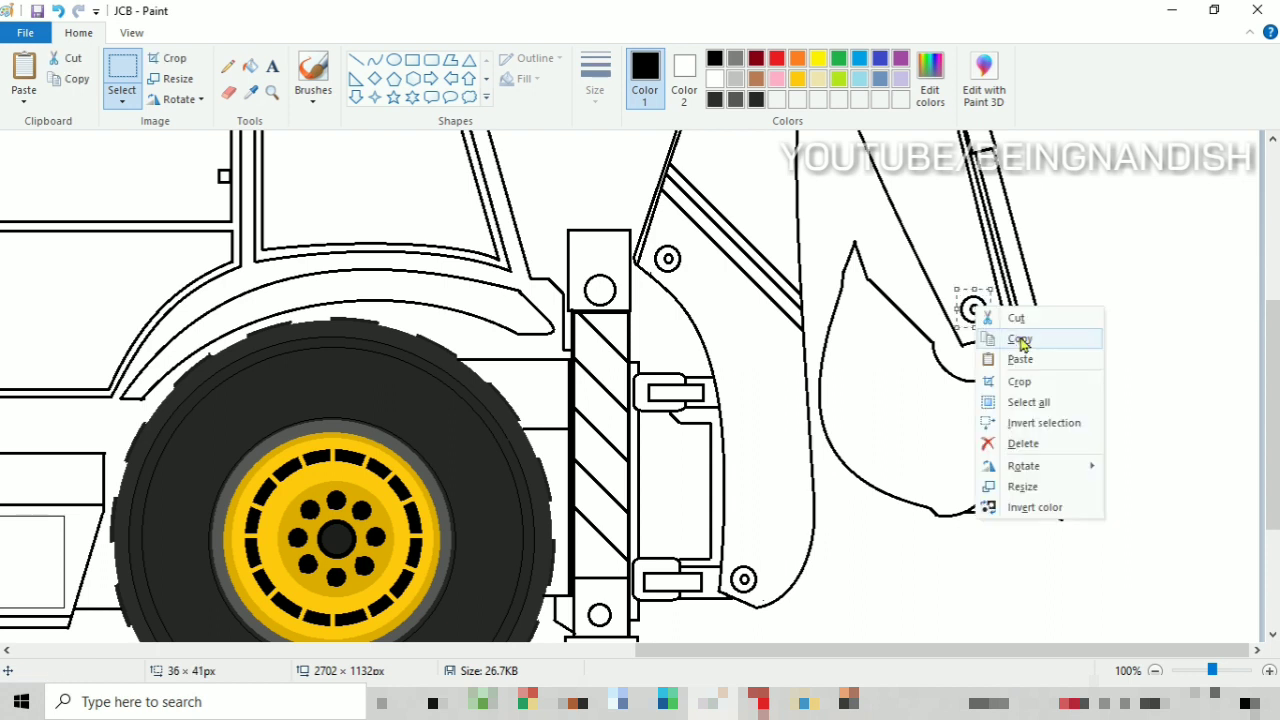
left_click(1022, 341)
right_click(828, 260)
left_click(866, 314)
left_click_drag(21, 155, 1053, 399)
right_click(617, 257)
left_click(663, 314)
left_click_drag(21, 159, 1009, 429)
left_click(229, 93)
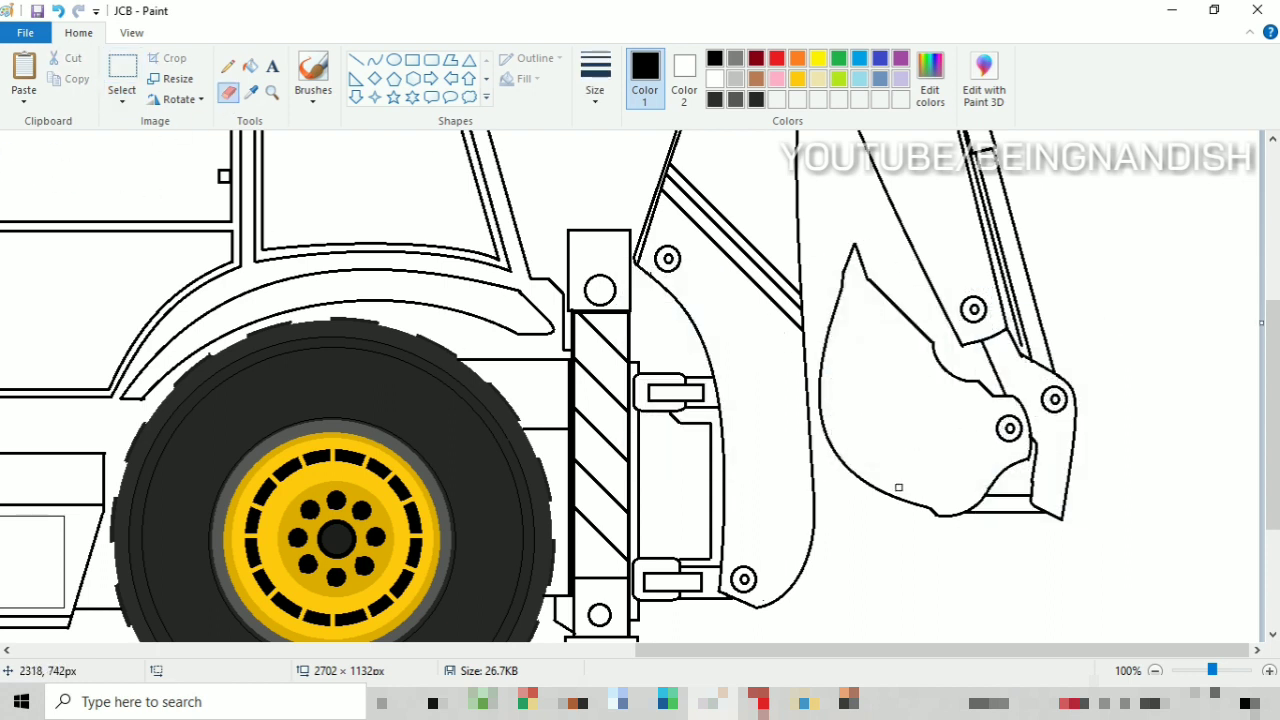
Step: Draw two small circular pins at the bucket's lower end and the link's lower end
left_click(394, 60)
left_click_drag(942, 493, 955, 506)
left_click_drag(1047, 496, 1060, 509)
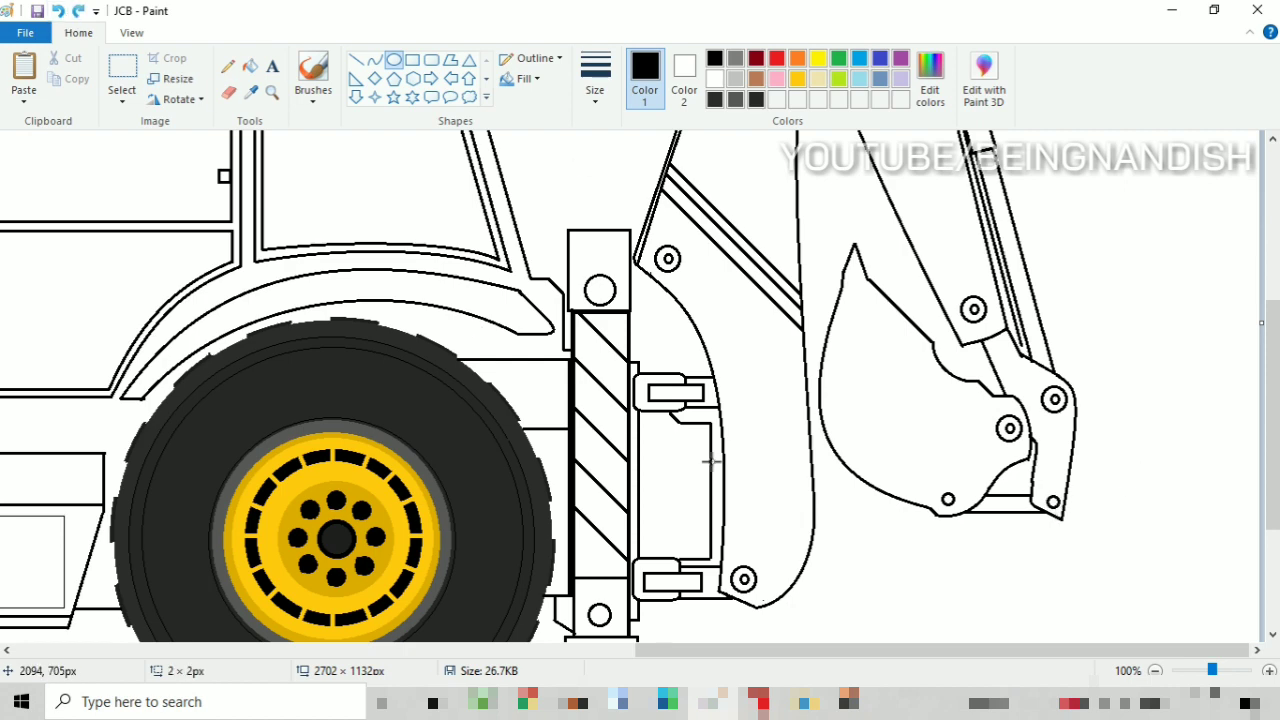
Step: Draw a tall oval with a smaller oval inside it on the middle of the backhoe arm
left_click(356, 60)
scroll(1057, 537, "up", 3)
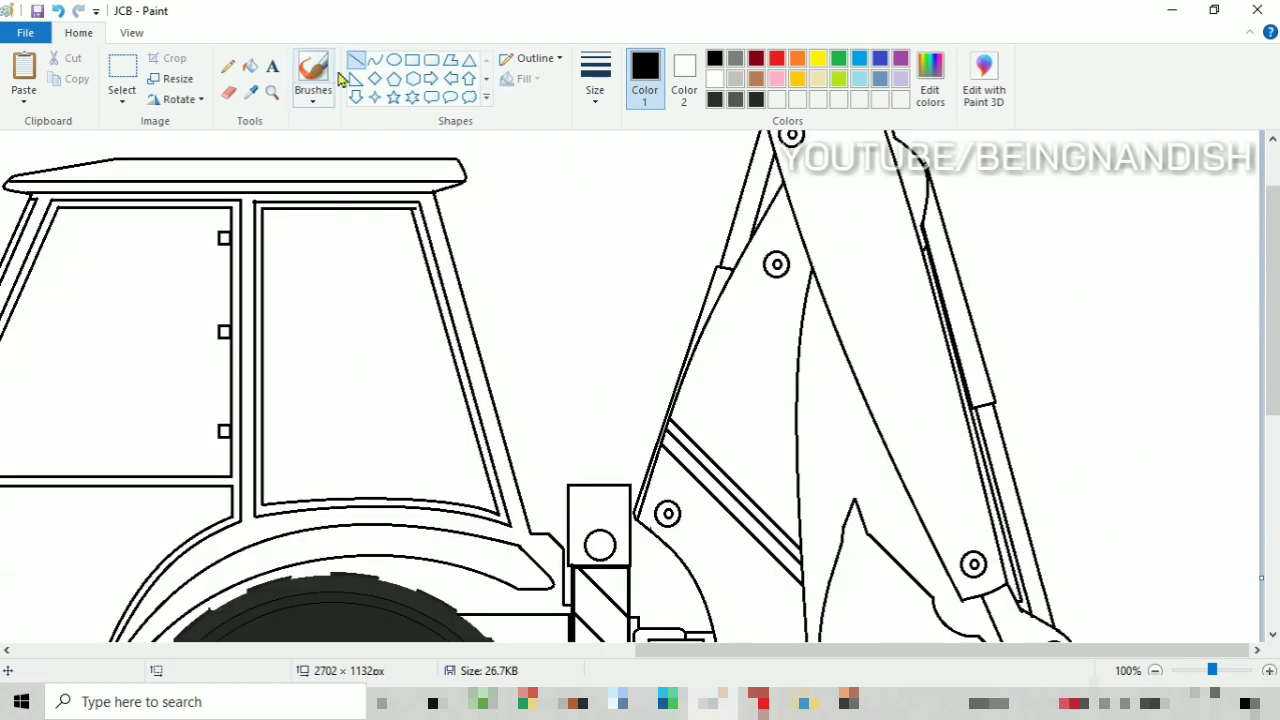
left_click(394, 60)
mouse_move(873, 263)
left_mouse_down()
mouse_move(907, 383)
mouse_move(912, 350)
left_mouse_up()
left_click_drag(871, 267, 870, 284)
left_click(860, 288)
left_click_drag(883, 297, 902, 336)
left_click(847, 240)
Step: Draw a small circle about 8 × 8 px on the curved bracket at the top of the rear cylinder
scroll(846, 240, "up", 1)
left_click(375, 66)
left_click(394, 62)
left_click_drag(911, 256, 917, 262)
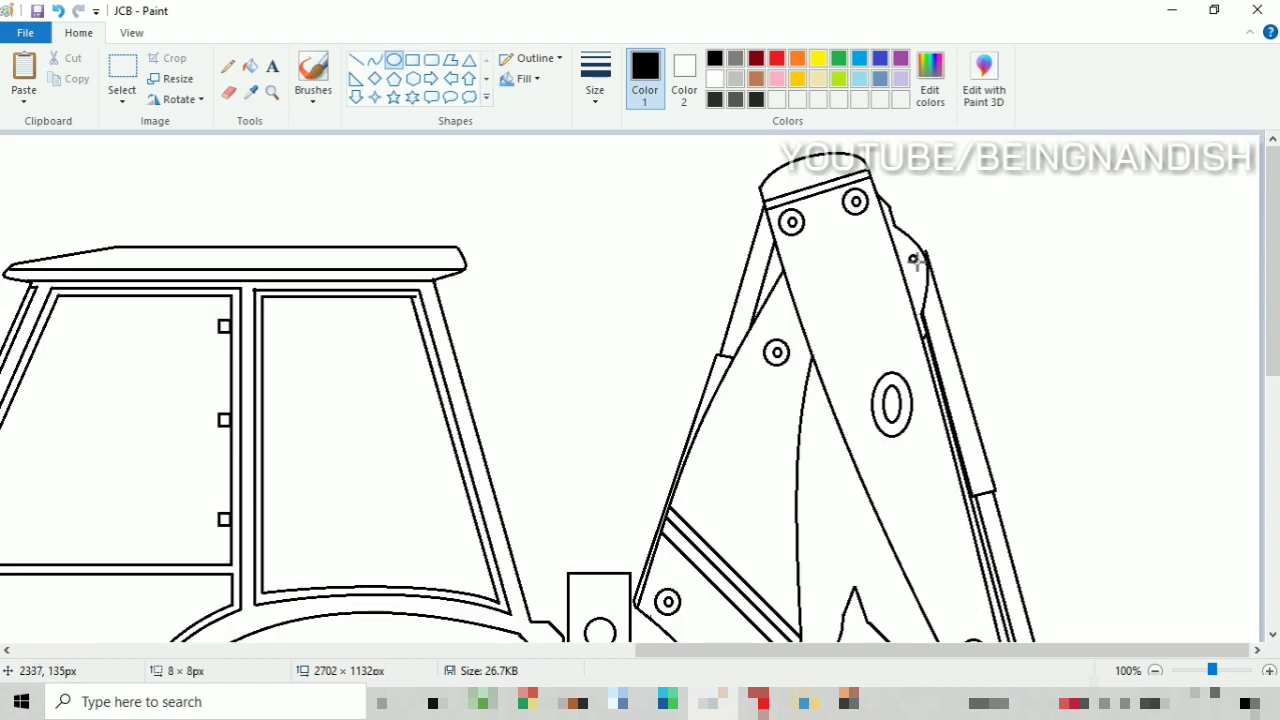
Step: Draw slanted lines across the arm, one about 68 × 24 px above its lower pin and one about 113 × 37 px near its upper end
left_click(356, 60)
scroll(1029, 229, "down", 3)
left_click_drag(922, 343, 985, 323)
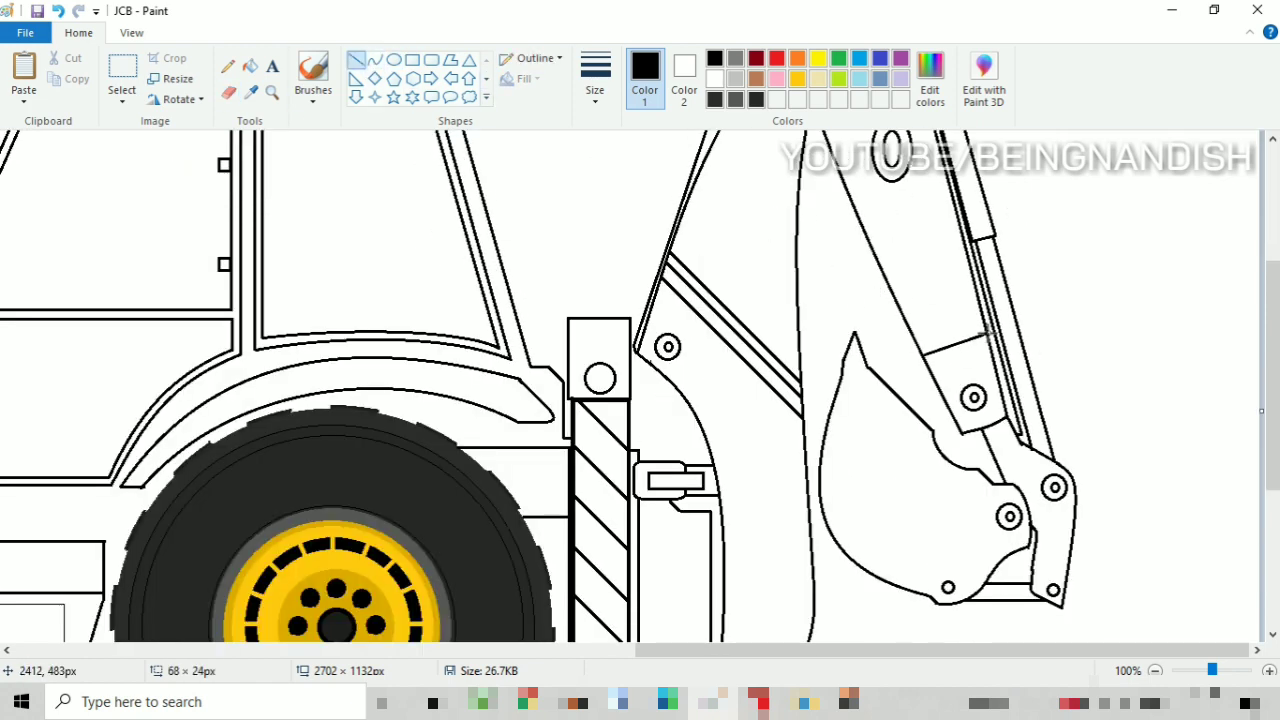
scroll(793, 291, "up", 3)
scroll(795, 200, "down", 3)
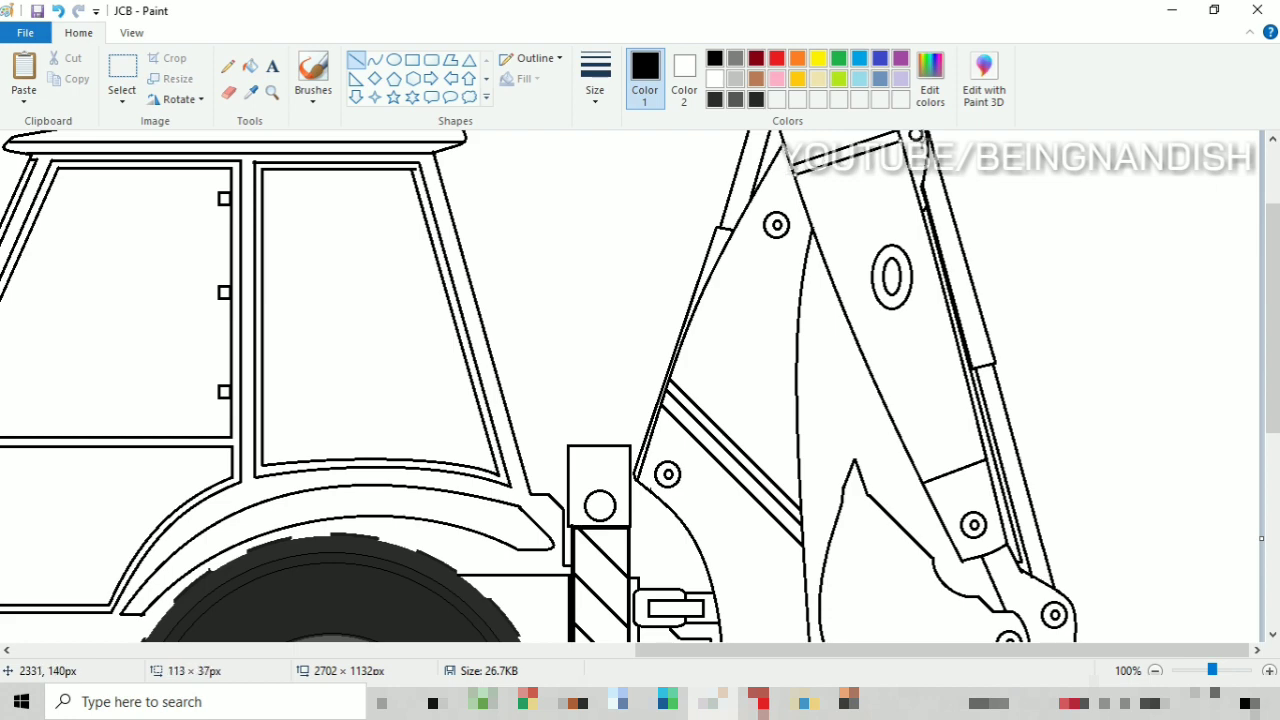
Step: Draw a curve from the front end of the hood line down toward the front wheel, rounding the hood's nose
left_click(131, 33)
left_click(63, 63)
left_click(78, 33)
left_click(228, 92)
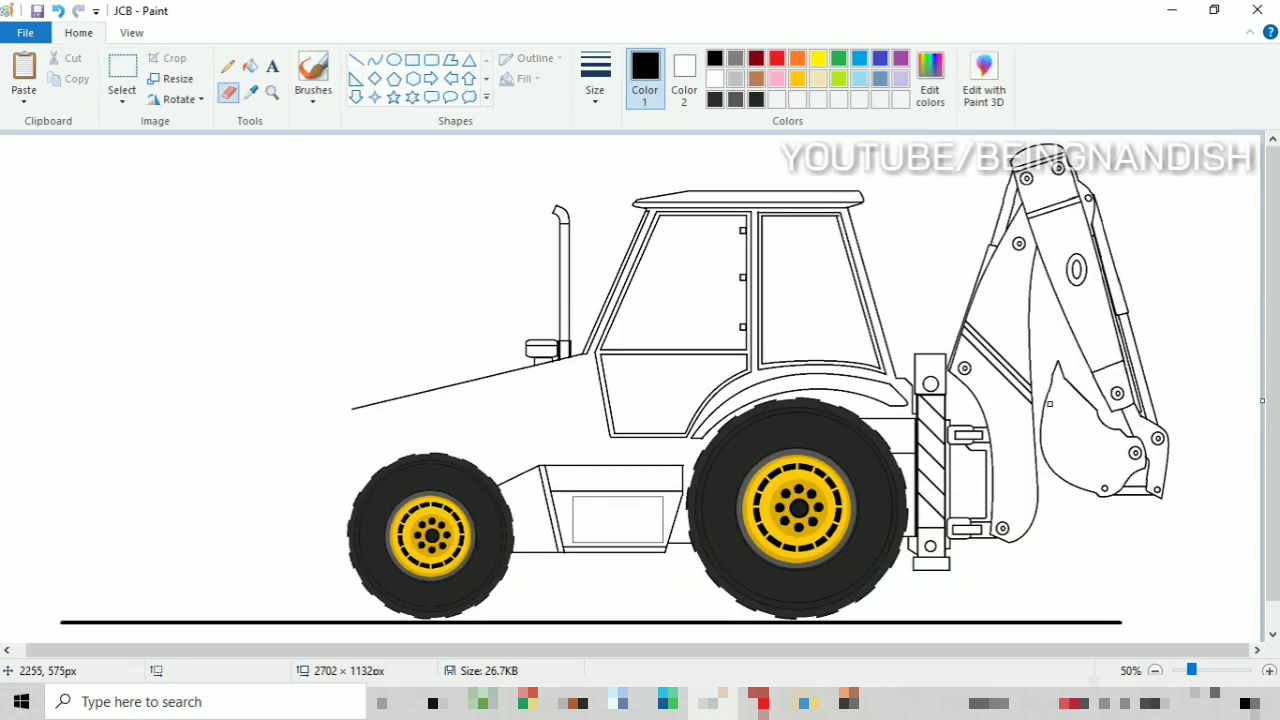
left_click(131, 33)
left_click(23, 63)
left_click(78, 33)
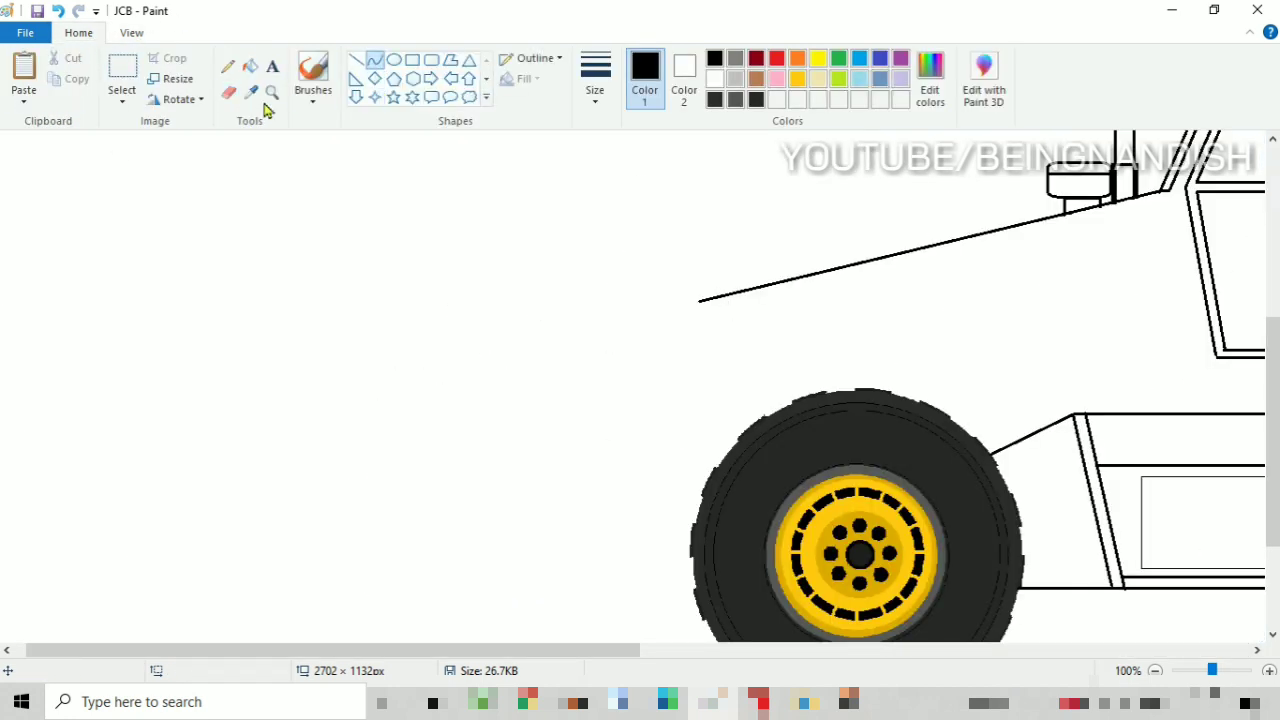
left_click(375, 63)
mouse_move(720, 296)
left_mouse_down()
mouse_move(671, 375)
mouse_move(648, 482)
mouse_move(672, 357)
mouse_move(691, 430)
left_mouse_up()
left_click(693, 302)
Step: Draw a rounded lower corner about 54 × 93 px joining the hood's nose to the front wheel
scroll(650, 365, "down", 3)
left_click_drag(656, 410, 641, 428)
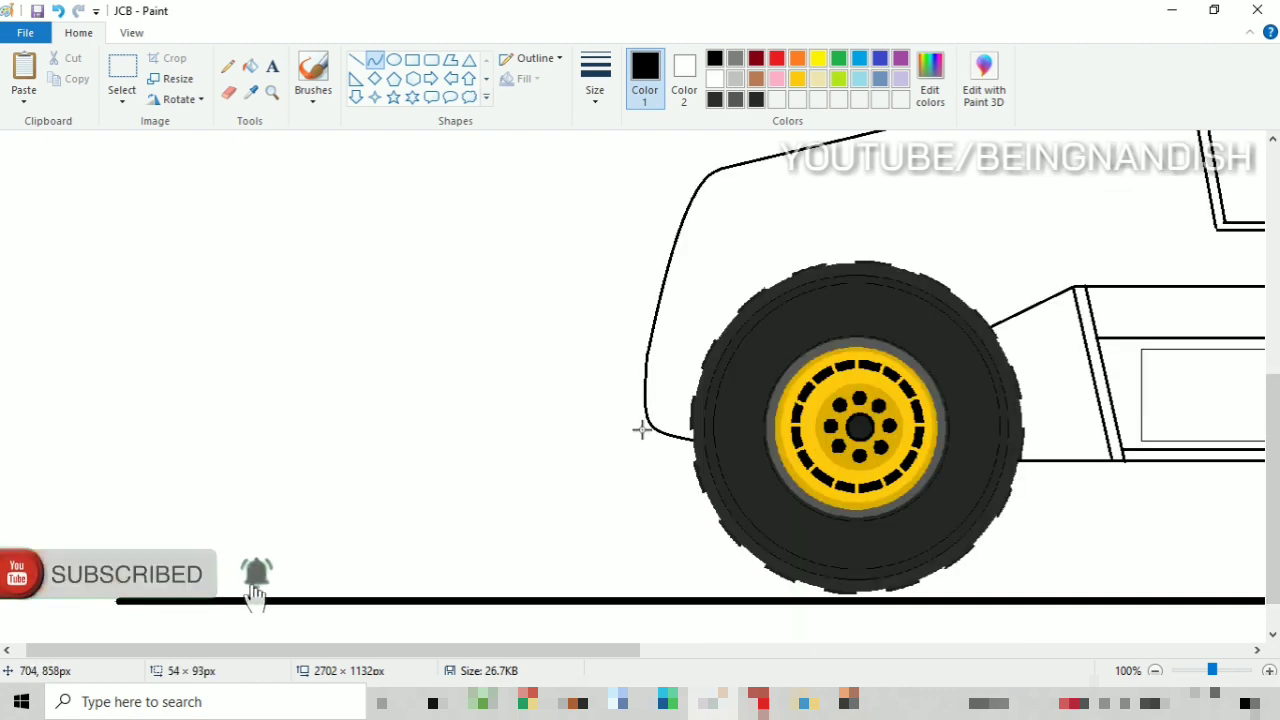
left_click(642, 428)
Step: Draw the front loader bucket's horizontal base line just above the front end of the ground line
left_click(131, 33)
left_click(63, 63)
left_click(23, 63)
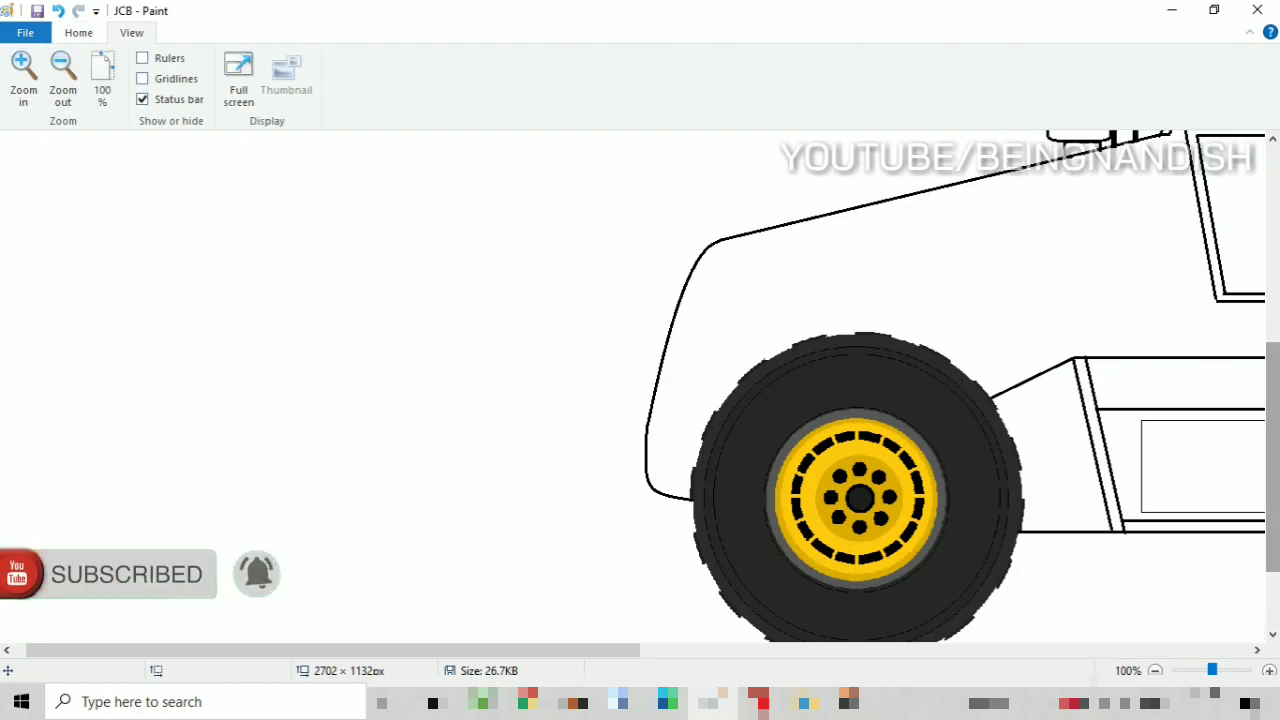
scroll(423, 303, "down", 1)
left_click(75, 34)
left_click(355, 60)
mouse_move(143, 610)
left_mouse_down()
mouse_move(433, 611)
mouse_move(424, 618)
left_mouse_up()
left_click_drag(306, 610, 286, 610)
Step: Draw the loader bucket's straight slanted front edge upward from the front end of its base line
left_click(375, 60)
left_click(356, 60)
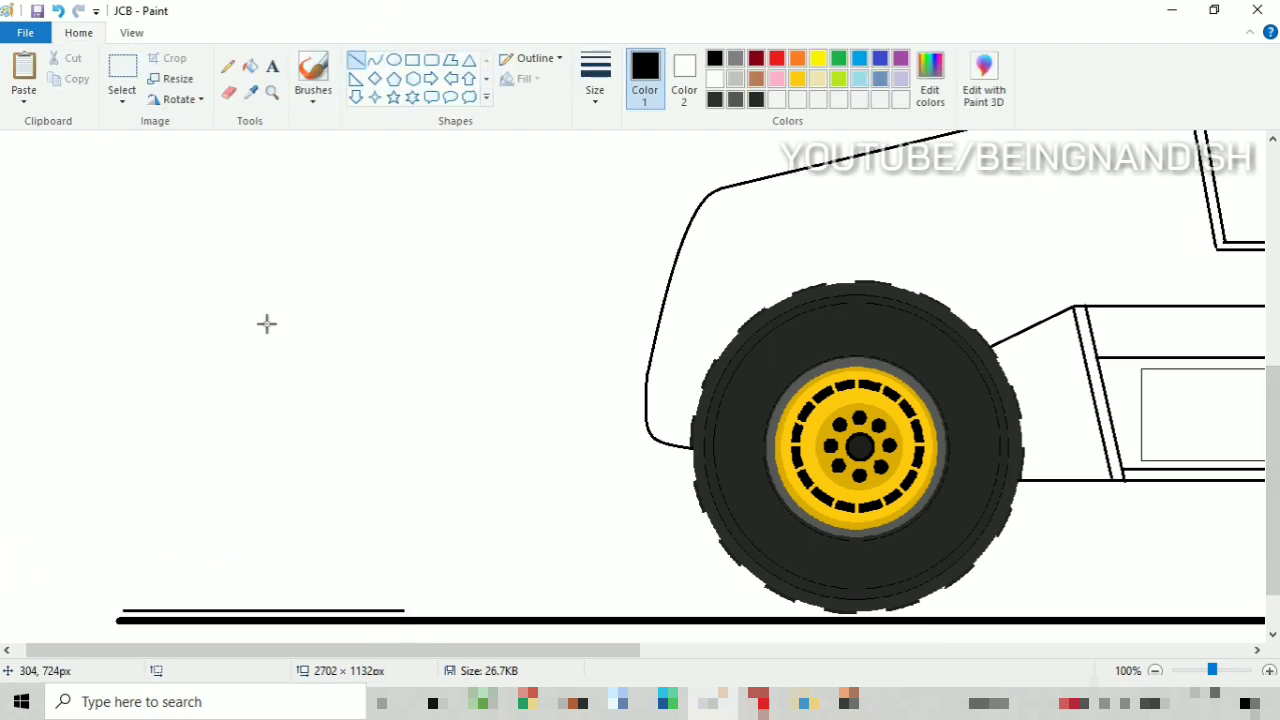
left_click_drag(123, 609, 268, 350)
Step: Erase the bucket's sharp front corner and replace it with a small curved cutting lip
left_click(228, 92)
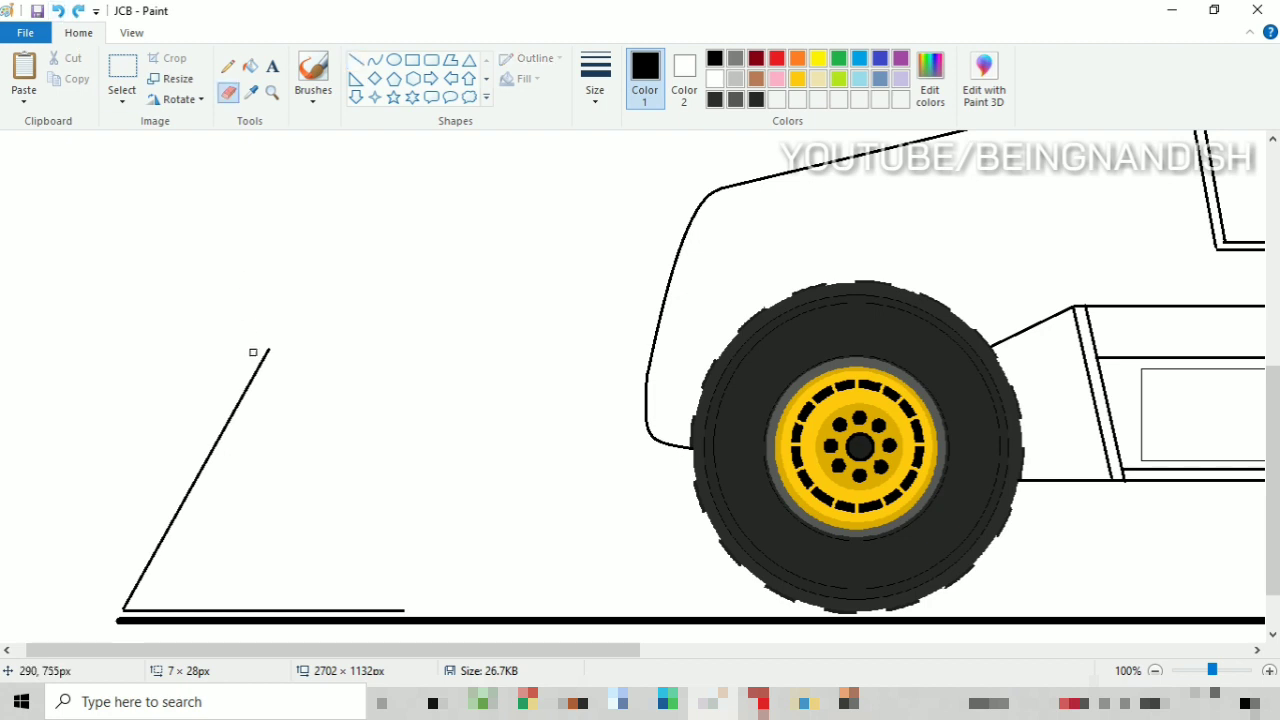
left_click(375, 60)
mouse_move(138, 580)
left_mouse_down()
mouse_move(127, 610)
mouse_move(102, 608)
left_mouse_up()
left_click(108, 612)
left_click(179, 405)
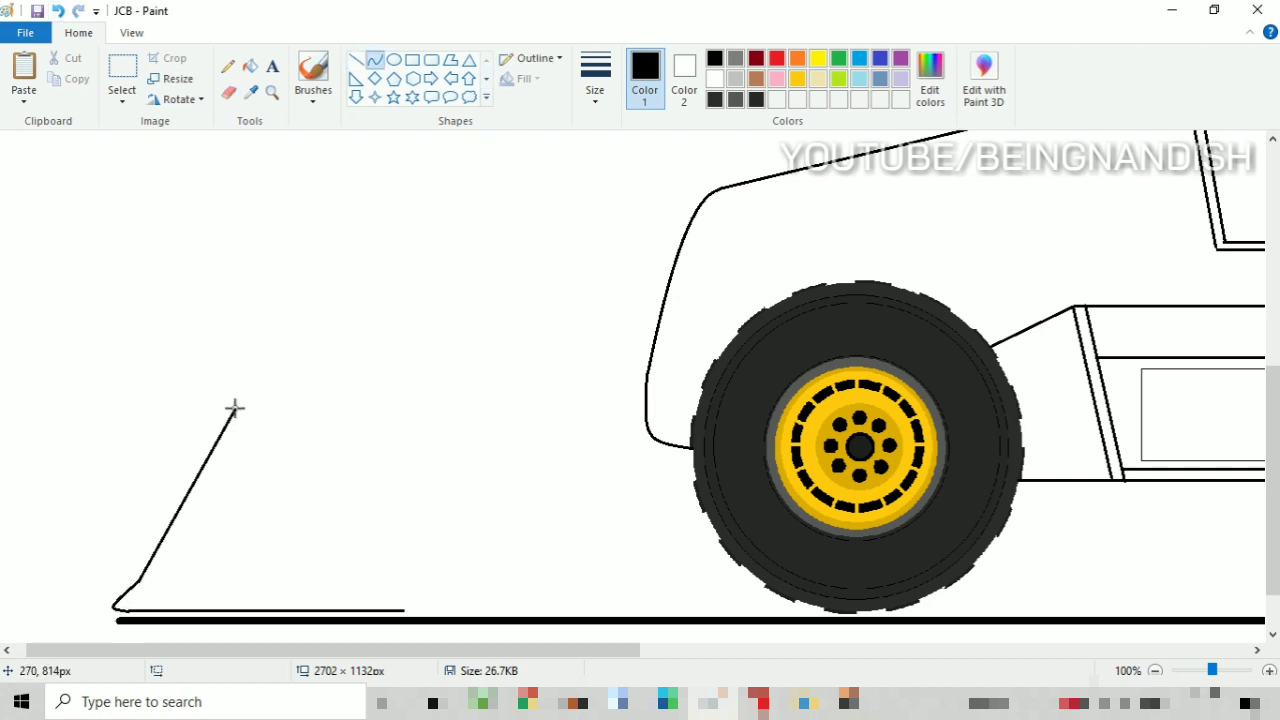
Step: Reshape the upper end of the bucket's front edge into a steeper curve and begin its rounded top edge
left_click_drag(234, 408, 251, 355)
left_click(229, 92)
left_click_drag(232, 410, 231, 420)
left_click(375, 60)
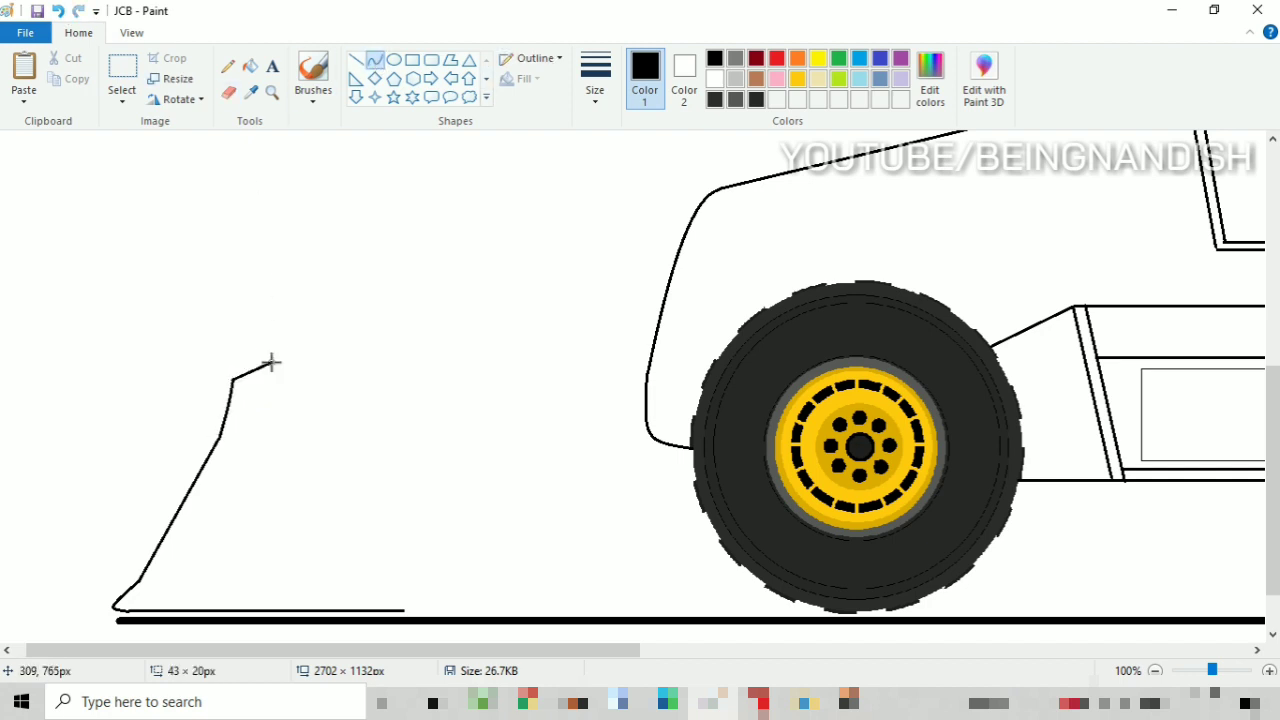
left_click(238, 366)
Step: Draw the loader bucket's curved rear edge from its top down to the base line
scroll(368, 484, "down", 2)
mouse_move(291, 363)
left_mouse_down()
mouse_move(371, 489)
mouse_move(334, 336)
left_mouse_up()
left_click(336, 340)
left_click_drag(370, 418, 403, 541)
mouse_move(394, 489)
left_mouse_down()
mouse_move(407, 507)
mouse_move(371, 541)
left_mouse_up()
left_click(411, 511)
Step: Erase the excess base line and round the bucket's lower rear corner with a curve about 40 × 24 px
left_click(229, 92)
left_click(375, 62)
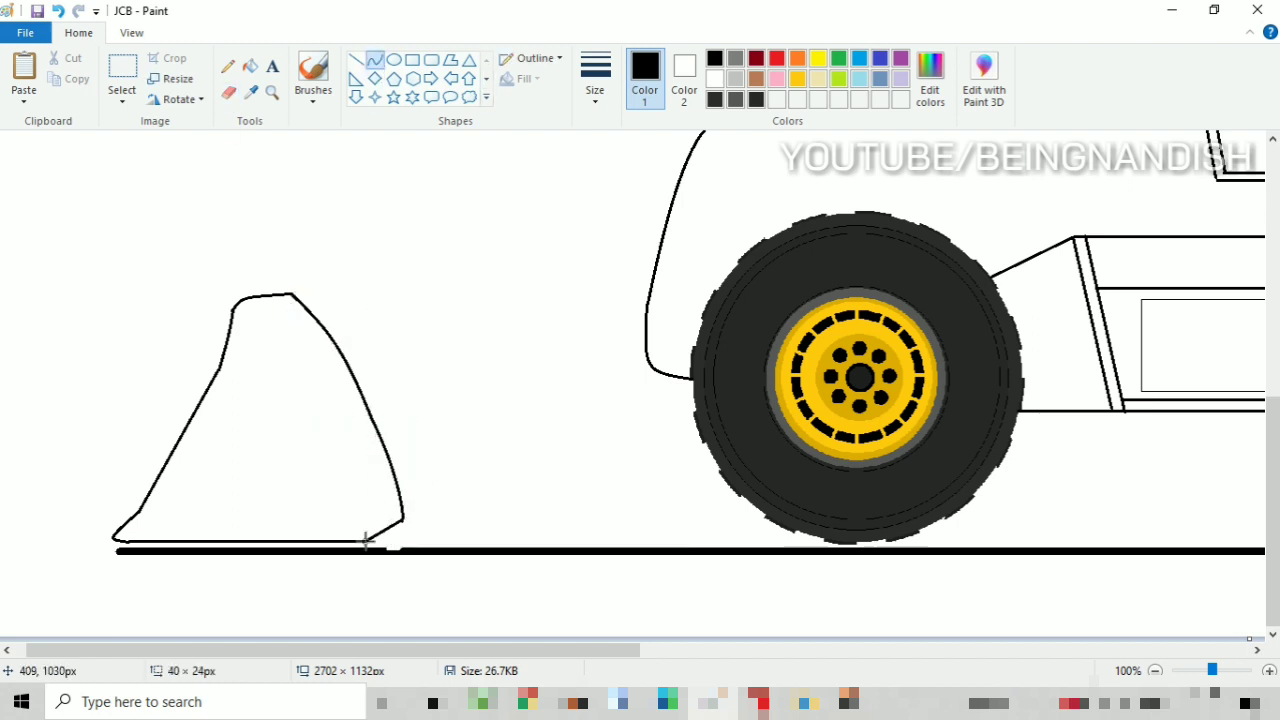
left_click(404, 541)
left_click(384, 546)
left_click(478, 480)
Step: Draw an angular bracket along the bucket's rear edge and round its outermost corner with a curve
left_click(356, 61)
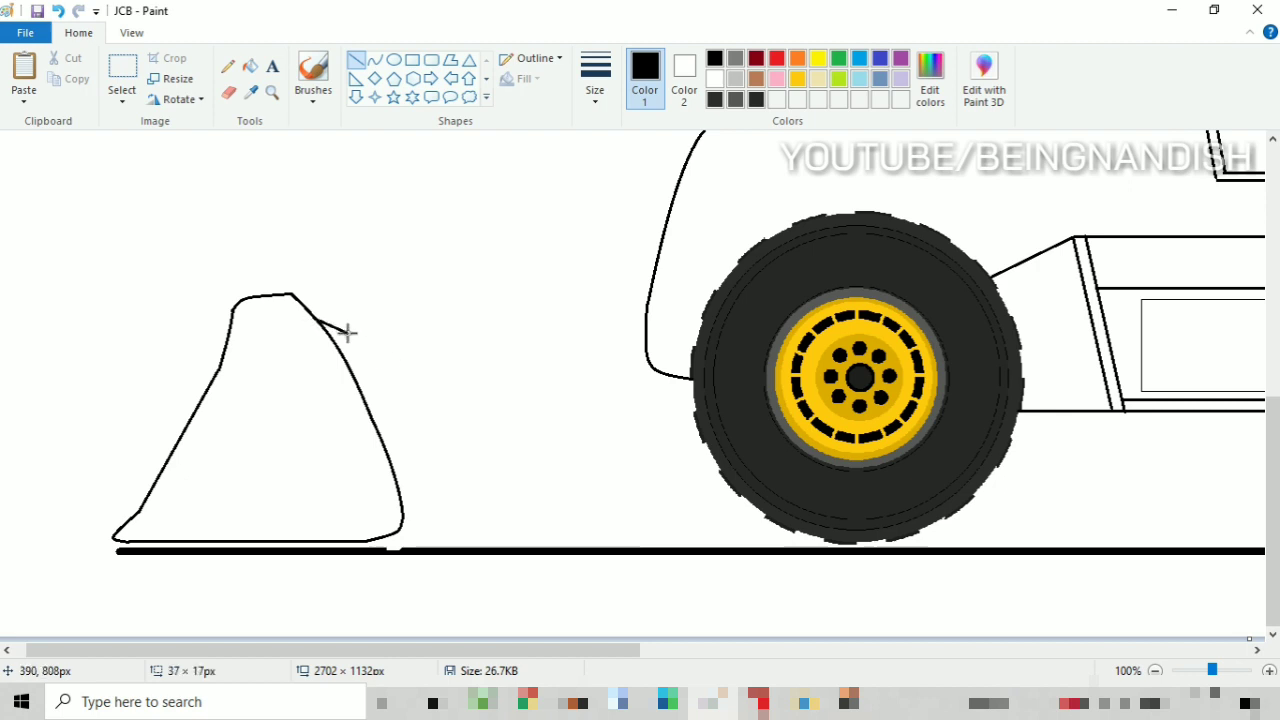
mouse_move(347, 333)
left_mouse_down()
mouse_move(368, 346)
mouse_move(422, 466)
mouse_move(408, 505)
left_mouse_up()
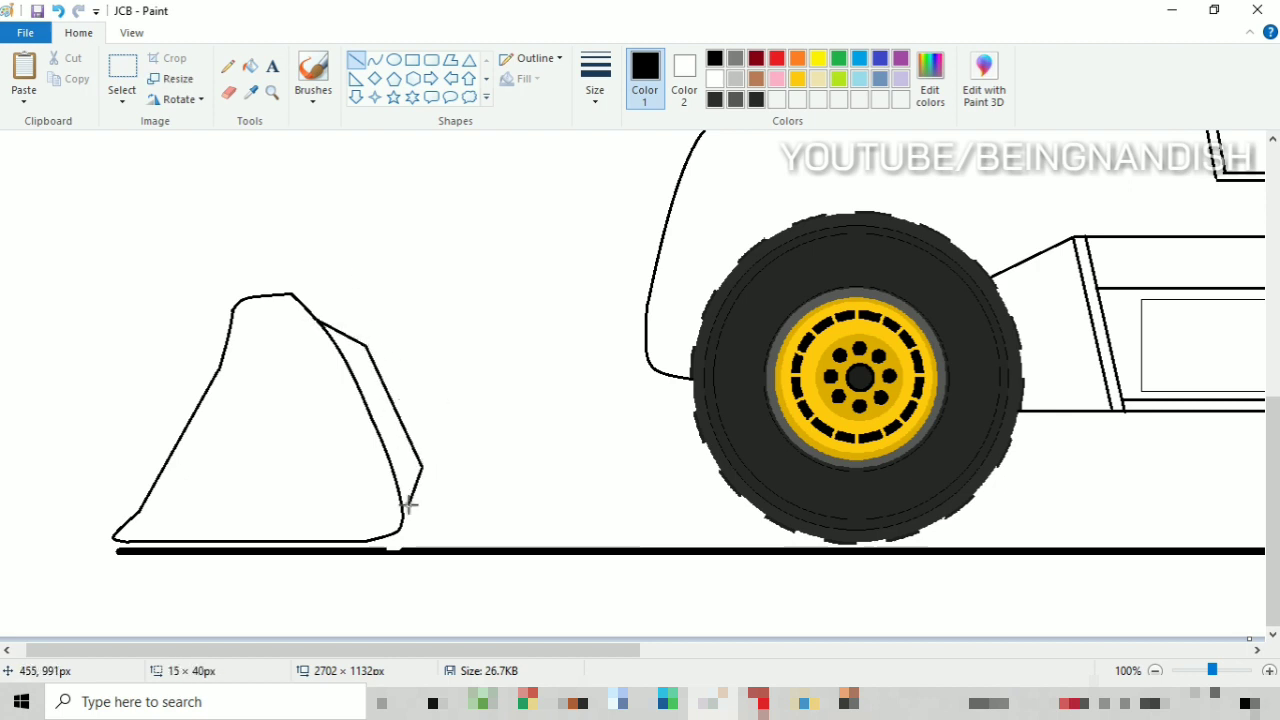
left_click(230, 93)
left_click_drag(415, 449, 417, 485)
left_click(375, 62)
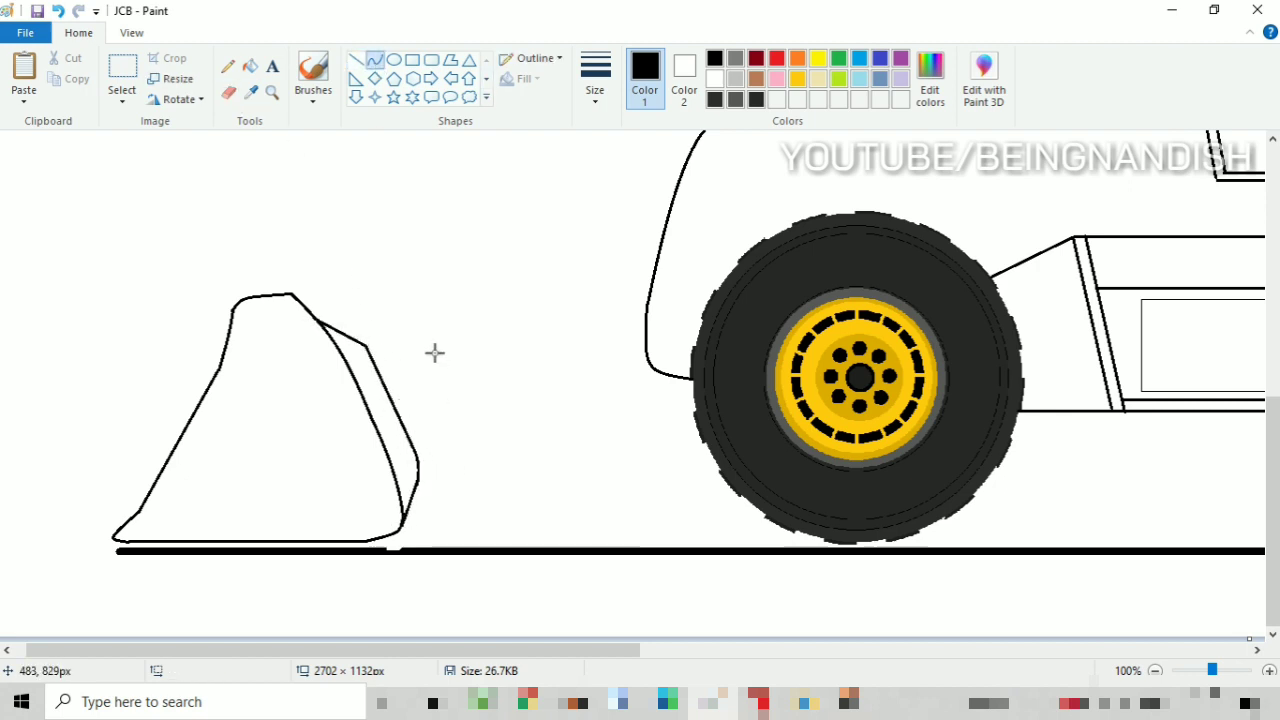
Step: Draw the loader arm's two long edges from the bucket bracket to the hood and wheel, and erase the hood line between them
left_click(356, 61)
left_click_drag(404, 428, 763, 143)
left_click_drag(418, 475, 716, 287)
left_click(229, 92)
left_click_drag(660, 228, 649, 297)
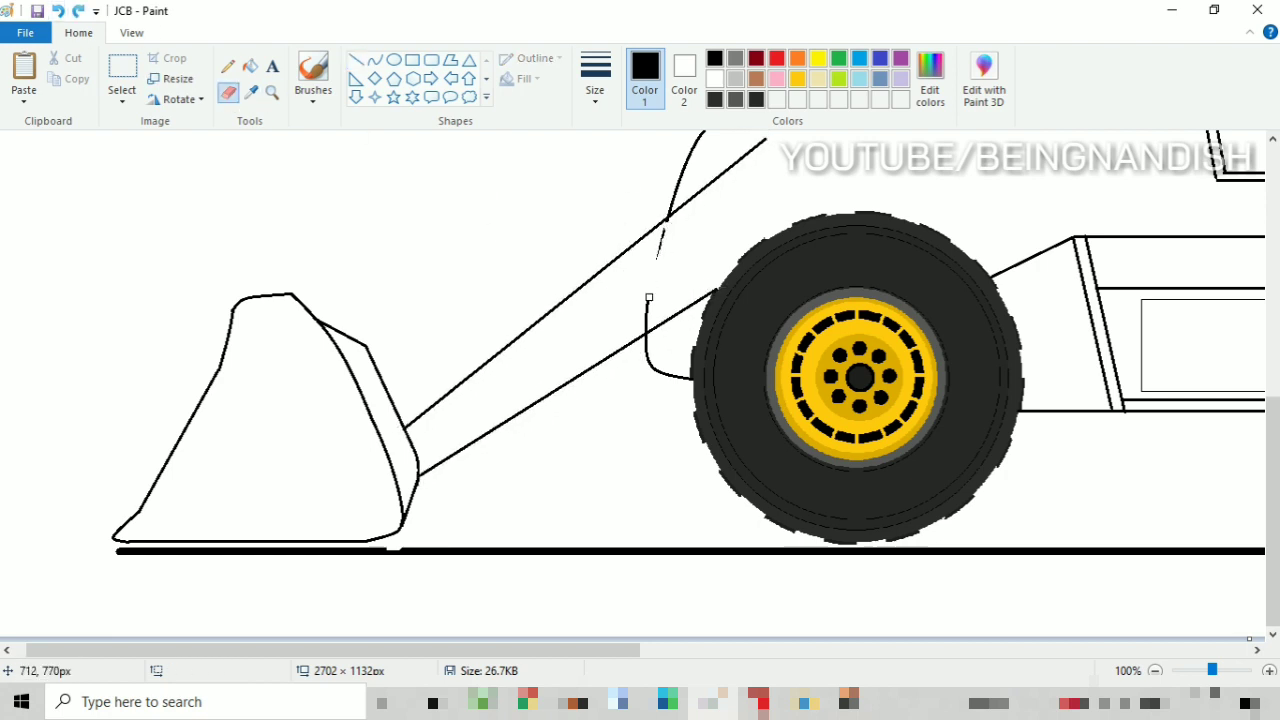
Step: Fill the ground line beneath the wheels with white
left_click(131, 32)
left_click(60, 88)
left_click(78, 32)
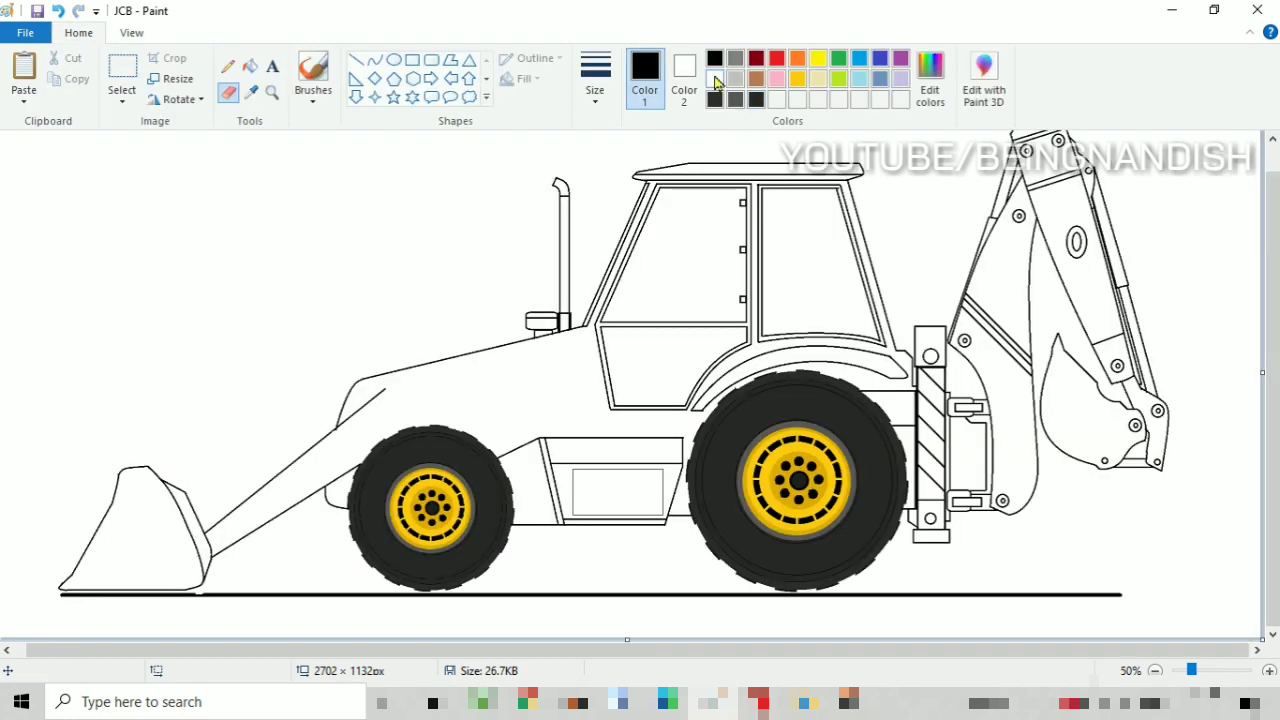
left_click(250, 66)
left_click(714, 79)
left_click(600, 589)
left_click(131, 32)
left_click(23, 70)
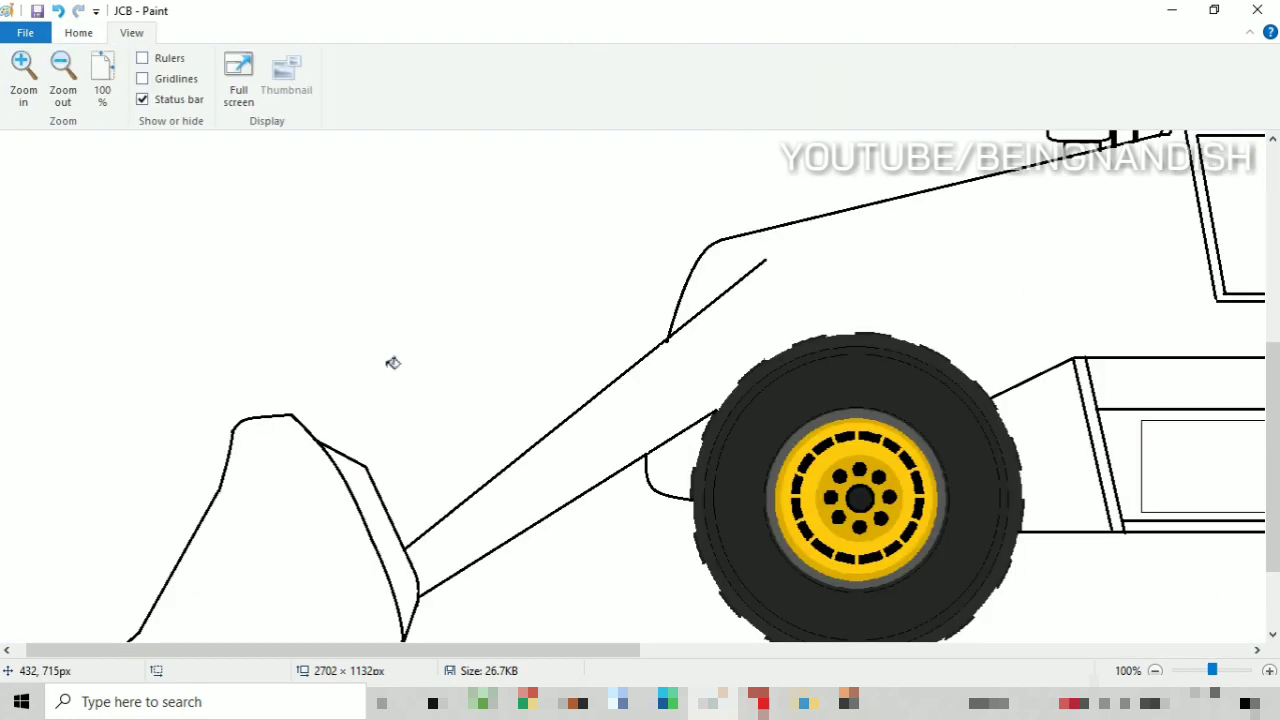
Step: Draw the loader arm's rear section from above the front wheel toward the cab, rounding its rear end with a curve
left_click(78, 32)
left_click(229, 92)
left_click_drag(553, 650, 631, 667)
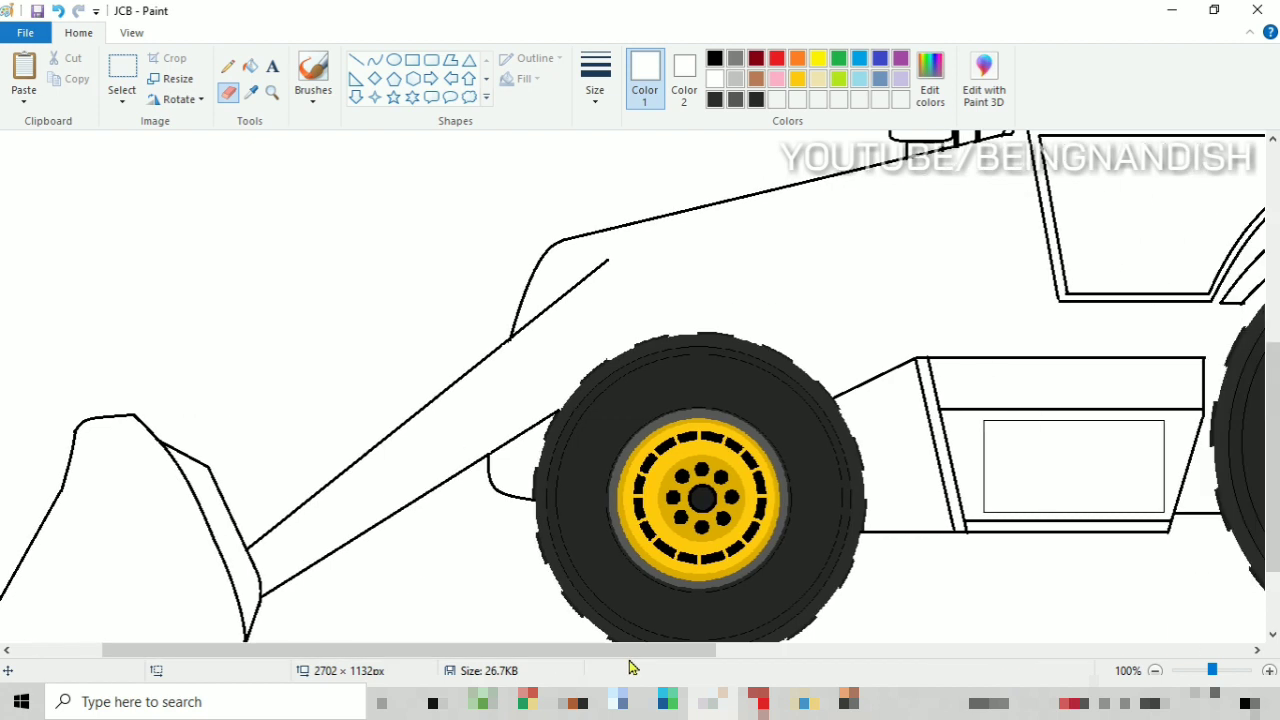
left_click(356, 60)
left_click(714, 58)
mouse_move(671, 333)
left_mouse_down()
mouse_move(763, 266)
mouse_move(938, 210)
left_mouse_up()
left_click_drag(654, 218, 930, 177)
left_click(986, 366)
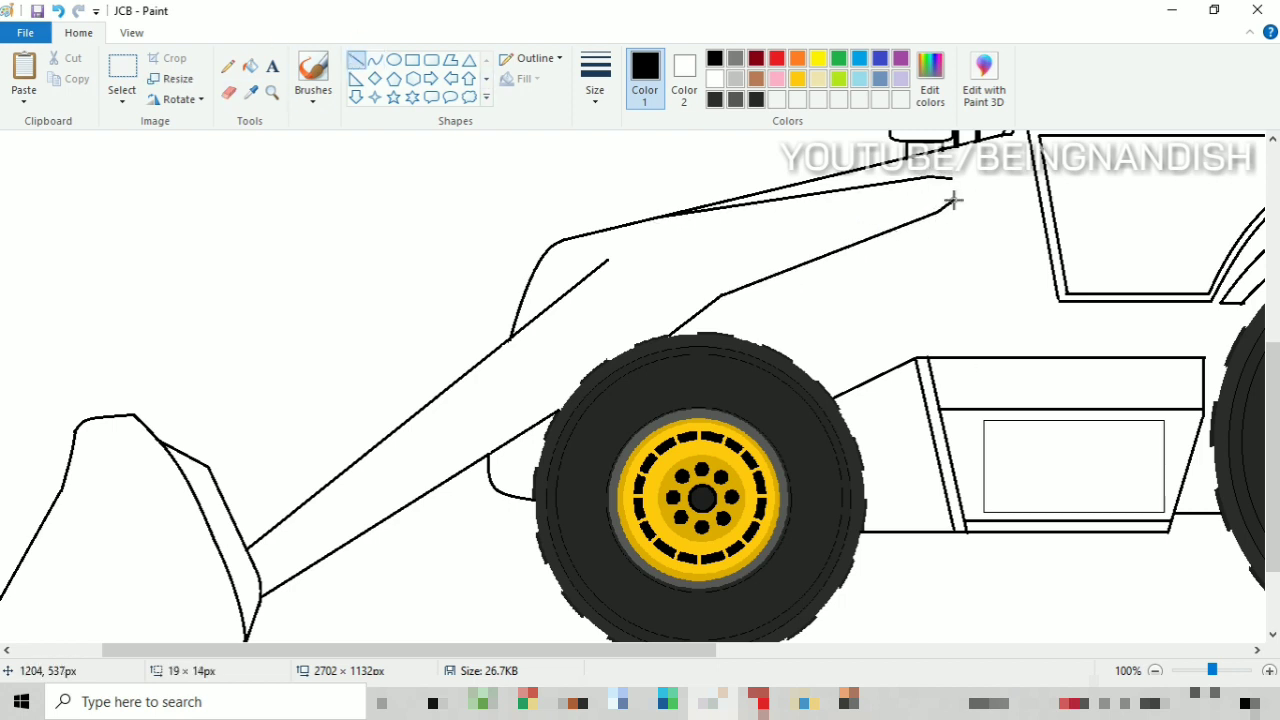
left_click_drag(954, 200, 957, 200)
left_click(375, 60)
left_click(958, 186)
left_click(229, 93)
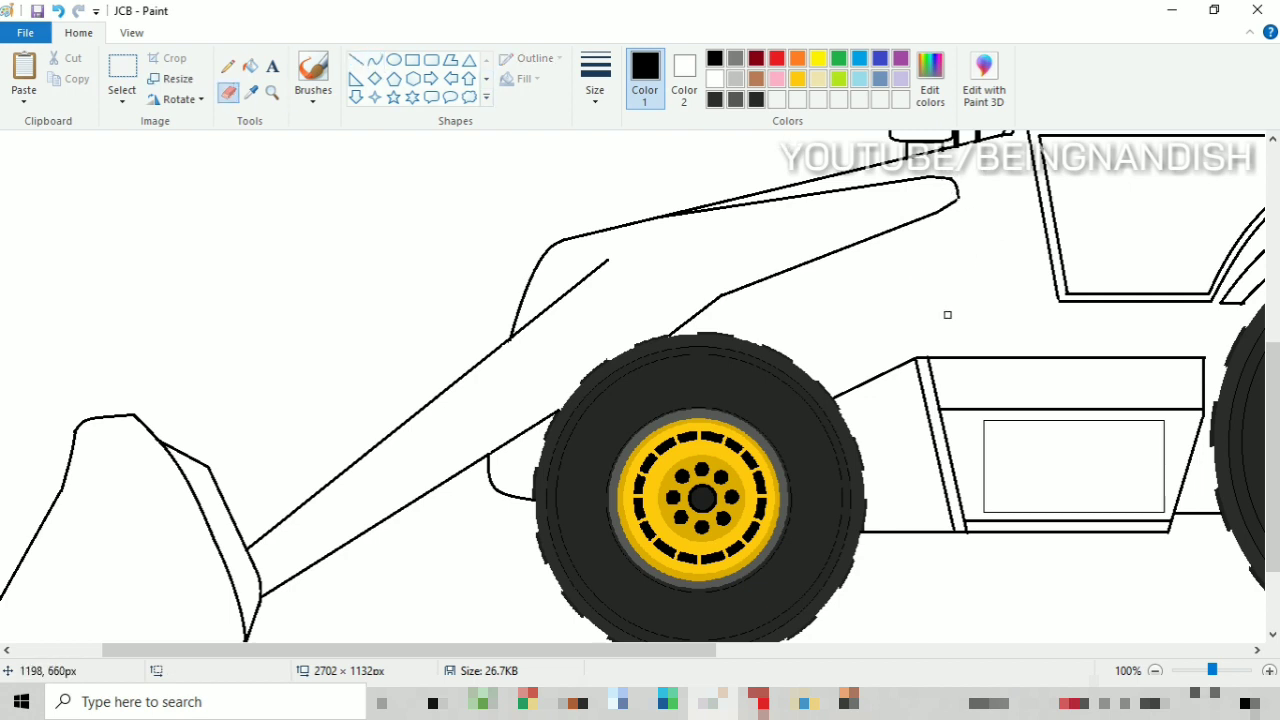
Step: Draw a curved upright pivot link above the front wheel, erase the lines crossing it, and join the front arm's upper edge to it
left_click(356, 60)
mouse_move(666, 158)
left_mouse_down()
mouse_move(668, 292)
mouse_move(698, 320)
left_mouse_up()
left_click(328, 74)
left_click_drag(645, 164, 681, 333)
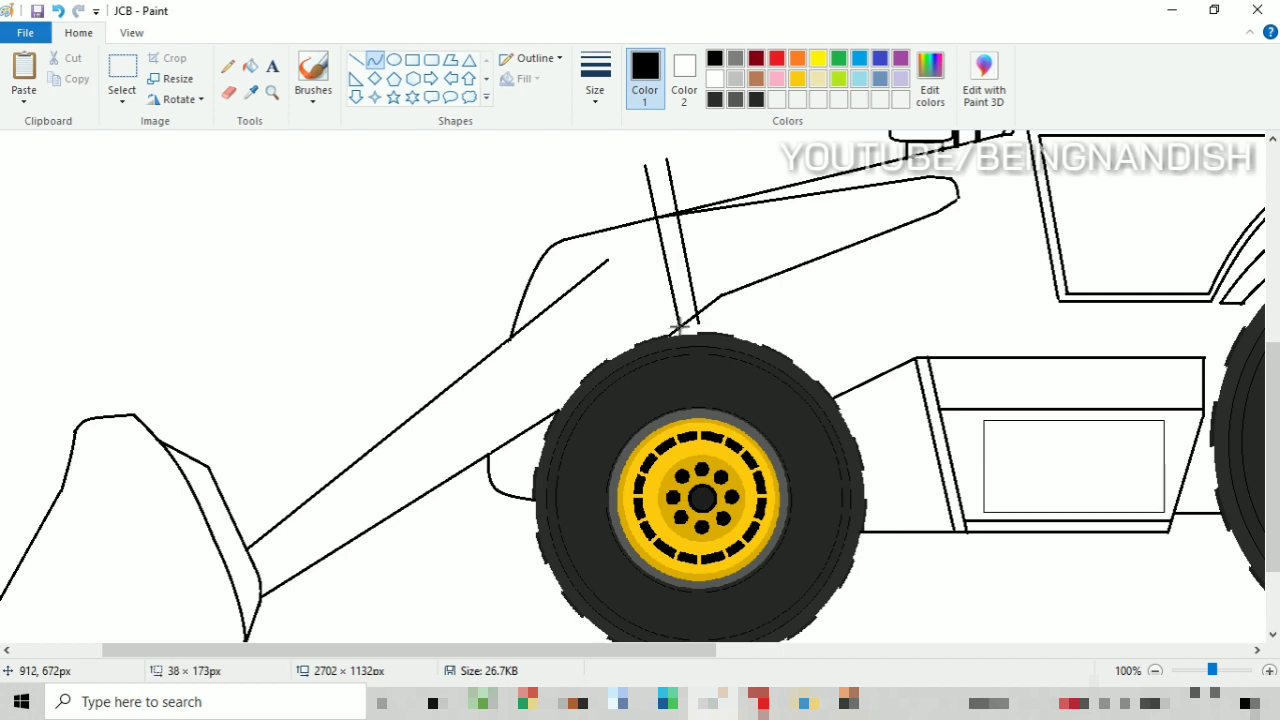
left_click(631, 228)
left_click(640, 290)
left_click(372, 59)
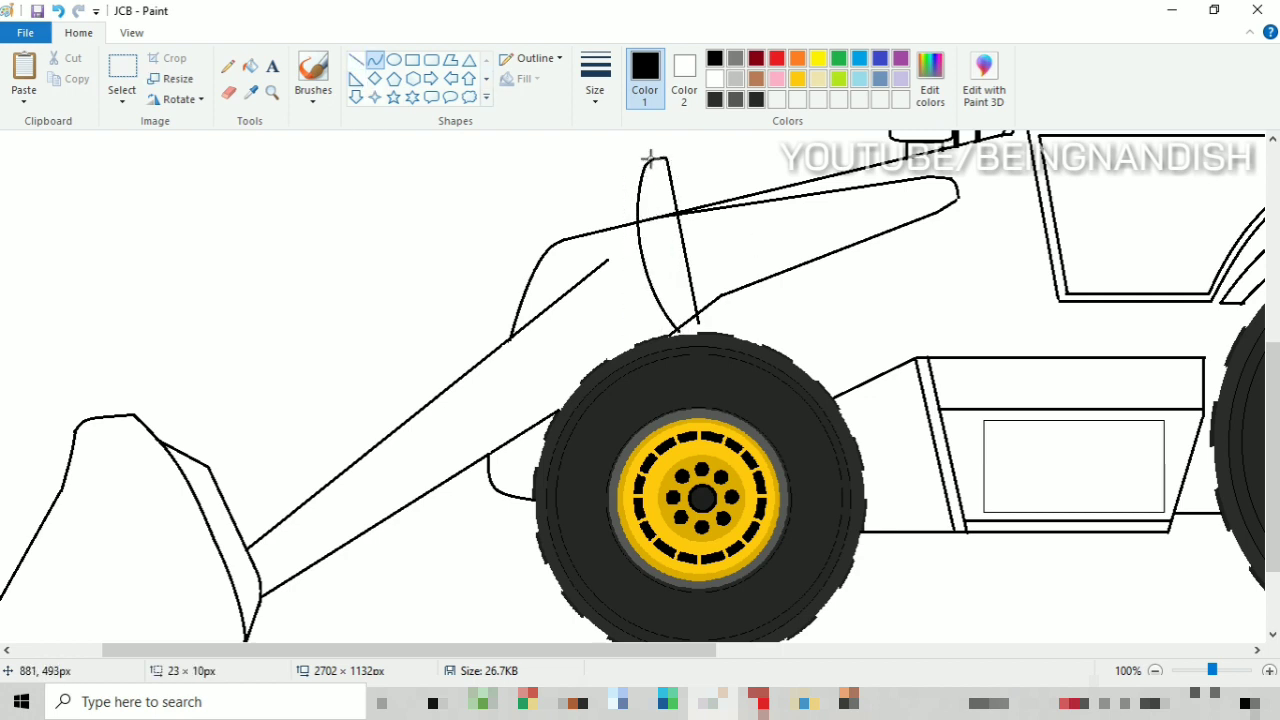
left_click(228, 92)
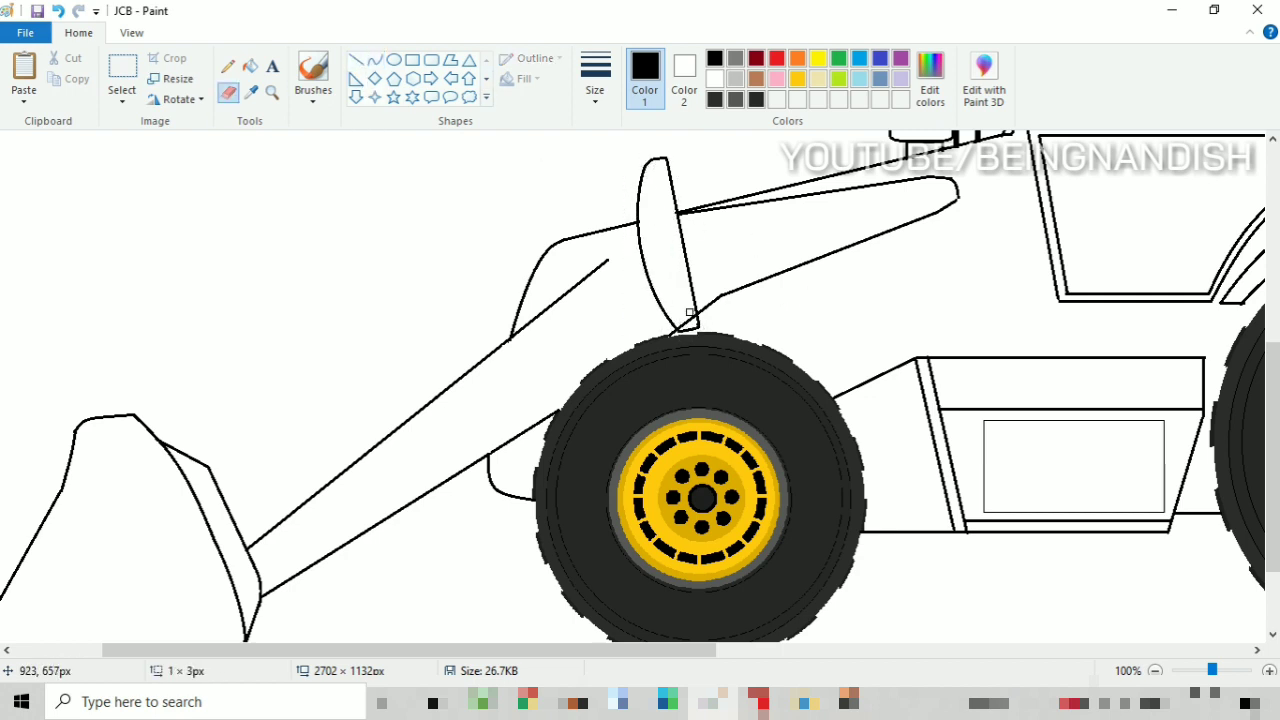
left_click(355, 61)
left_click_drag(607, 262, 667, 187)
Step: Draw three pin circles along the pivot link and two concentric circles at the loader arm's rear end
left_click(394, 59)
left_click(733, 169)
key("ctrl+z")
left_click(709, 198)
left_click_drag(654, 249, 669, 265)
left_click_drag(675, 310, 690, 325)
left_click_drag(930, 183, 950, 203)
left_click_drag(936, 189, 944, 197)
Step: Draw a slanted line at the rear arm section's front end and a narrow lift cylinder with a wider end piece beneath the section
left_click(356, 59)
left_click_drag(680, 213, 720, 297)
mouse_move(697, 313)
left_mouse_down()
mouse_move(914, 228)
mouse_move(922, 242)
left_mouse_up()
left_click(229, 93)
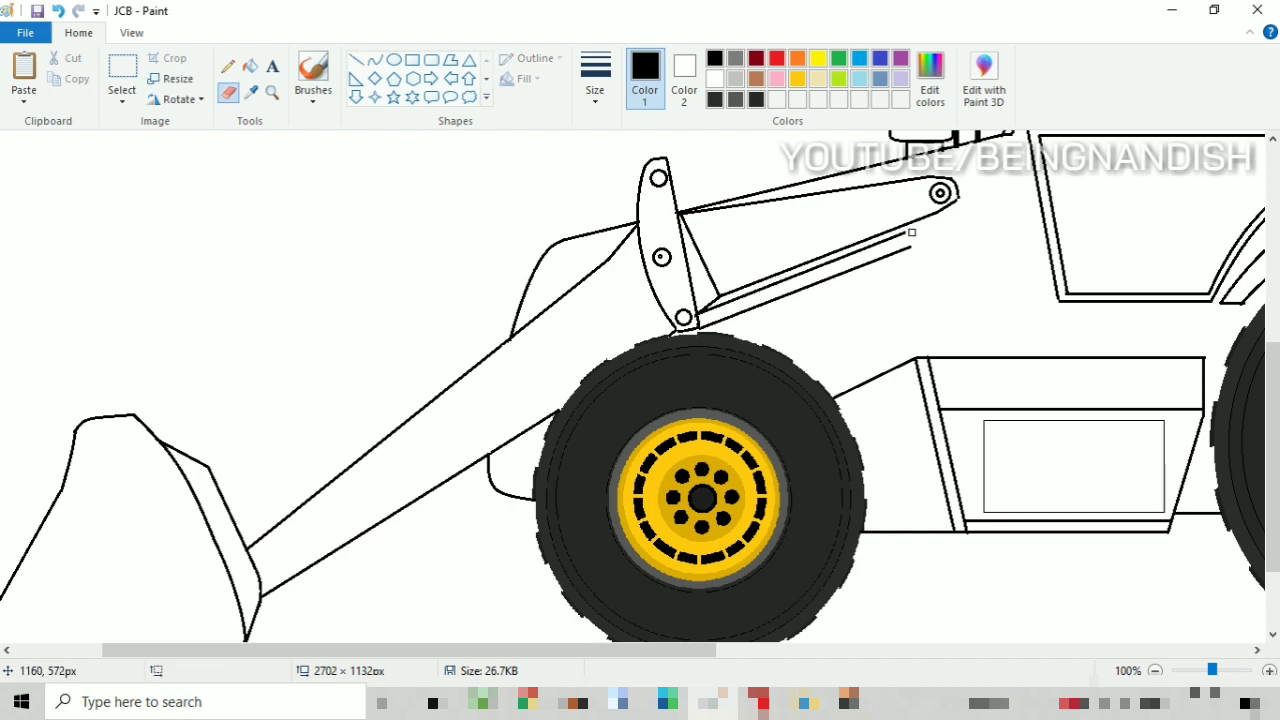
left_click(356, 59)
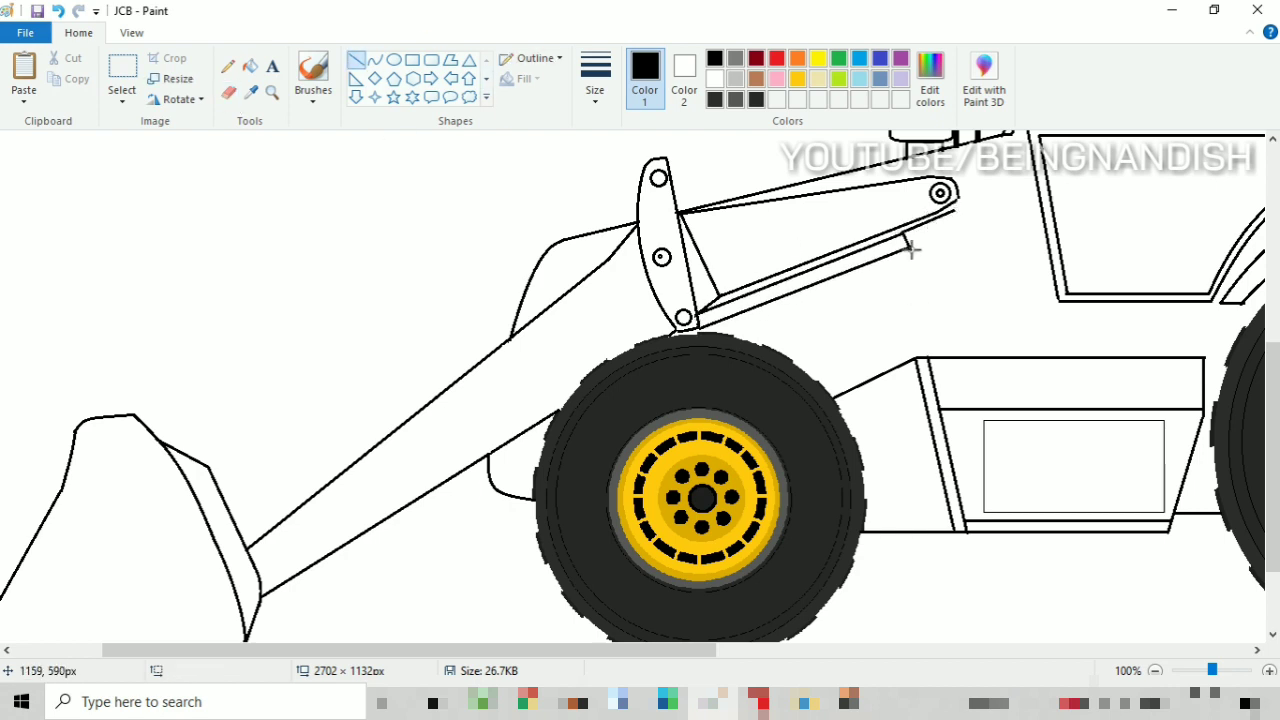
left_click_drag(911, 246, 960, 228)
key("ctrl+z")
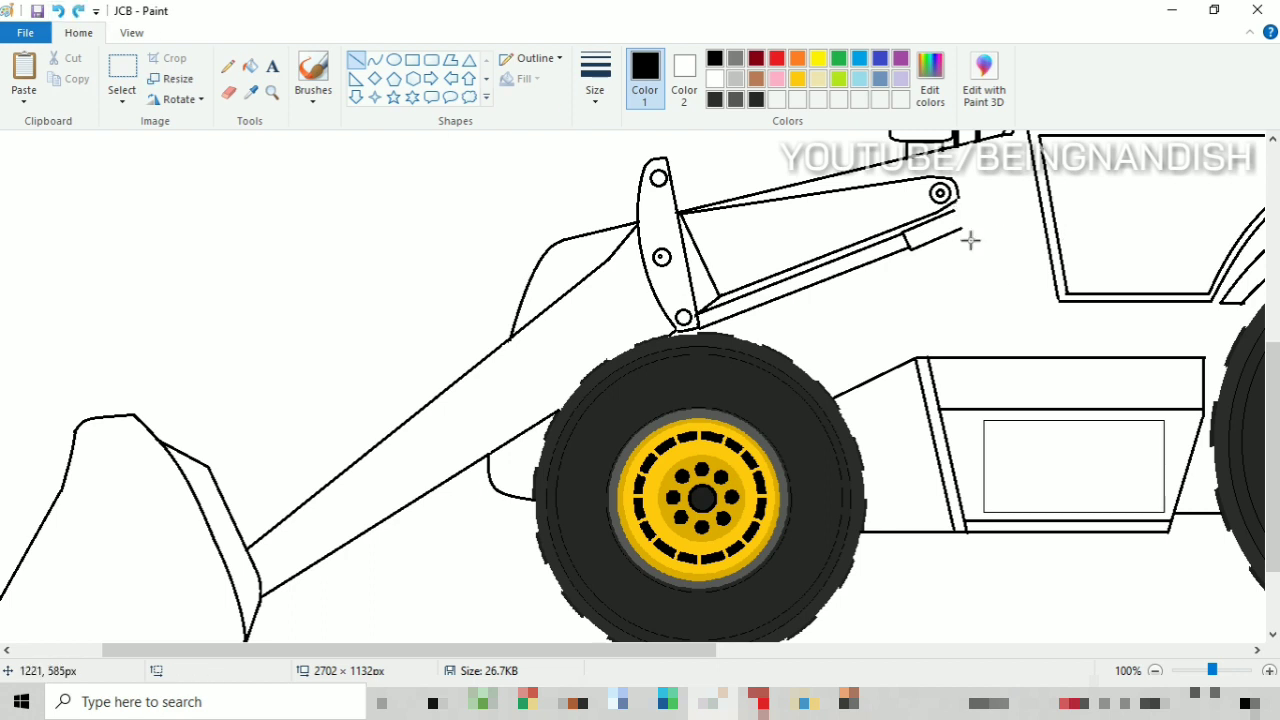
Step: Draw a line from the cab edge to the hood and a rounded mounting bracket around the arm's rear pivot and cylinder end
scroll(1256, 374, "up", 1)
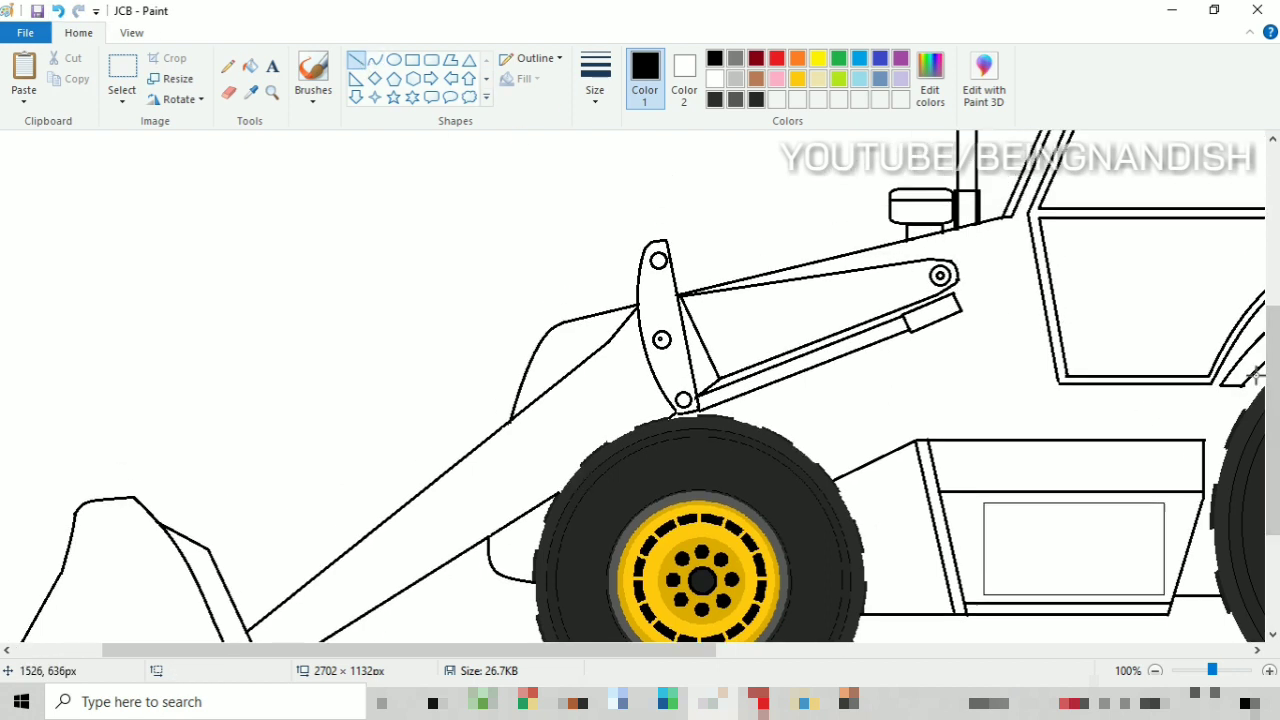
left_click_drag(1026, 233, 882, 247)
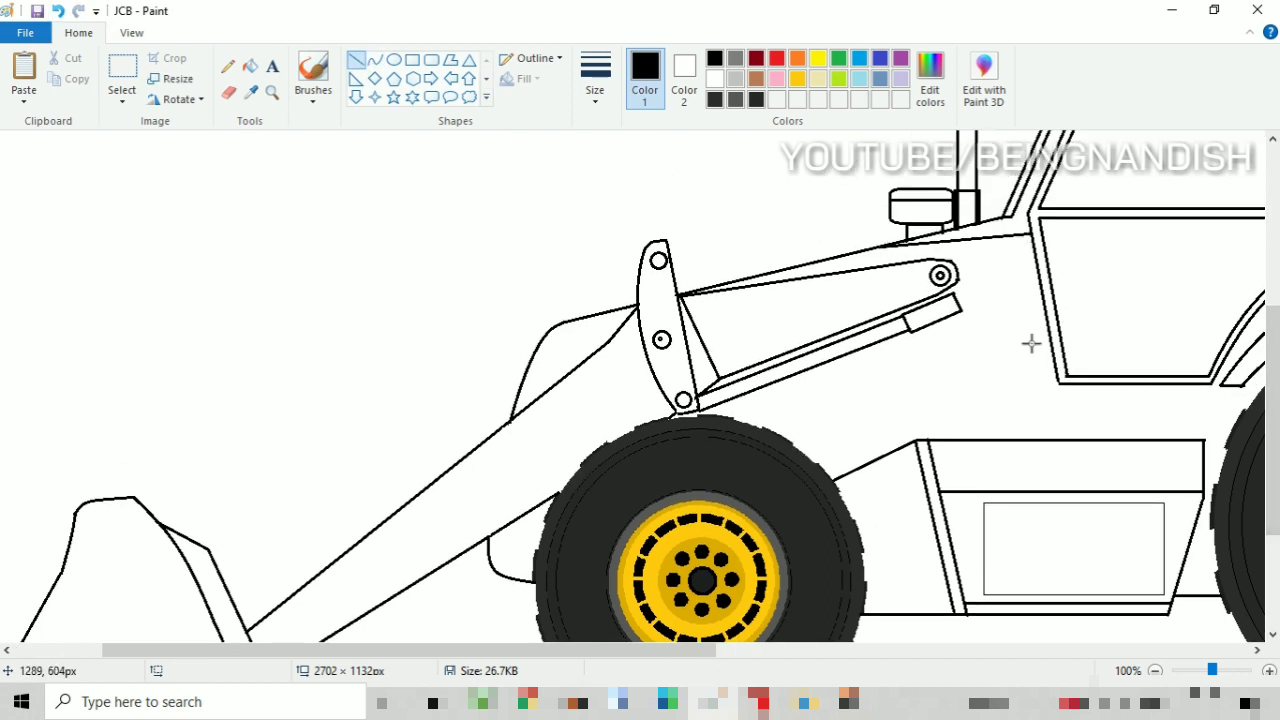
left_click(394, 59)
left_click(374, 60)
mouse_move(988, 249)
left_mouse_down()
mouse_move(945, 253)
mouse_move(995, 308)
mouse_move(929, 333)
mouse_move(1030, 333)
mouse_move(905, 340)
left_mouse_up()
left_click(1003, 259)
left_click(1003, 259)
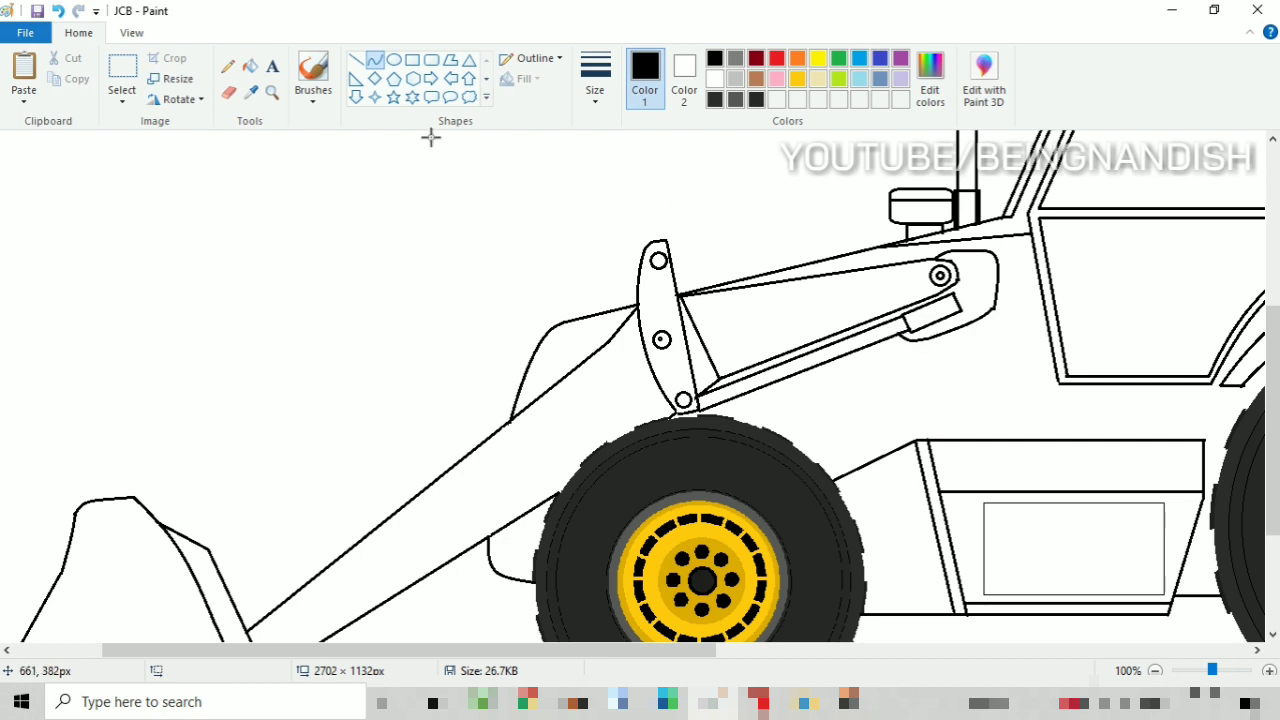
left_click(228, 91)
left_click(356, 60)
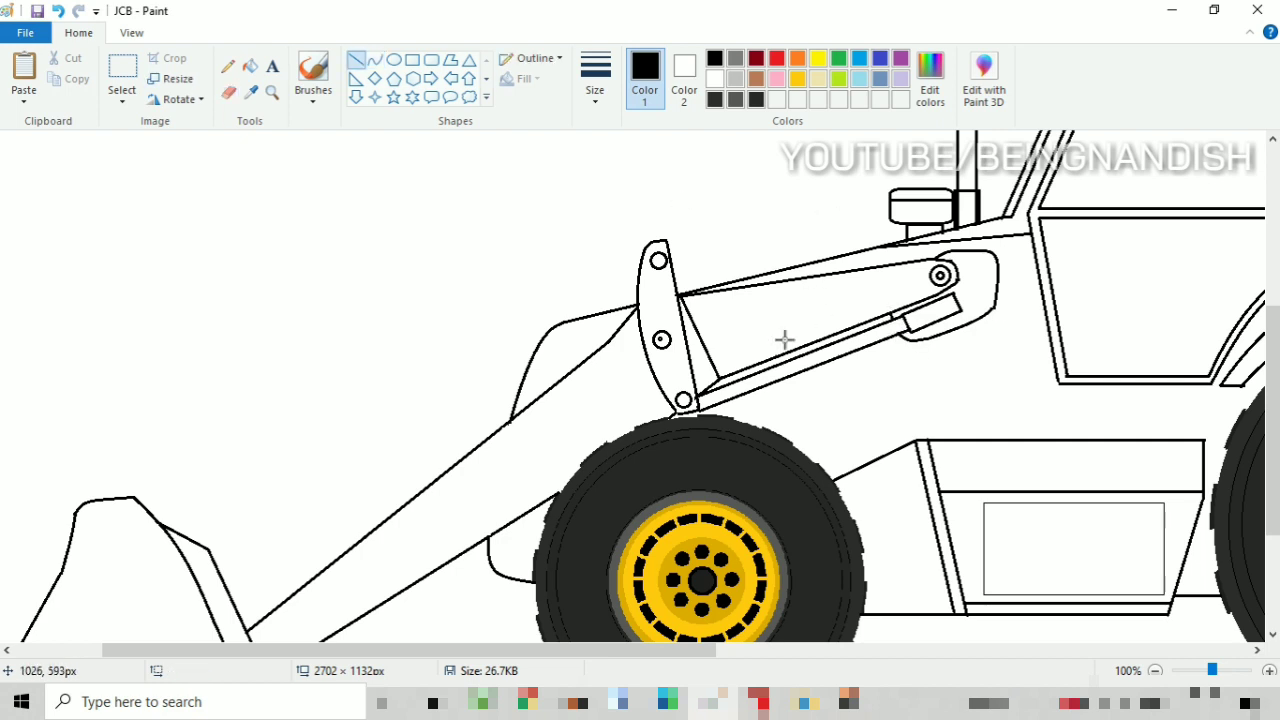
Step: Draw a pin circle on the front bucket's rear bracket and outline the cutting edge at the bucket's front tip
scroll(784, 340, "down", 3)
left_click(394, 60)
left_click_drag(251, 541, 254, 543)
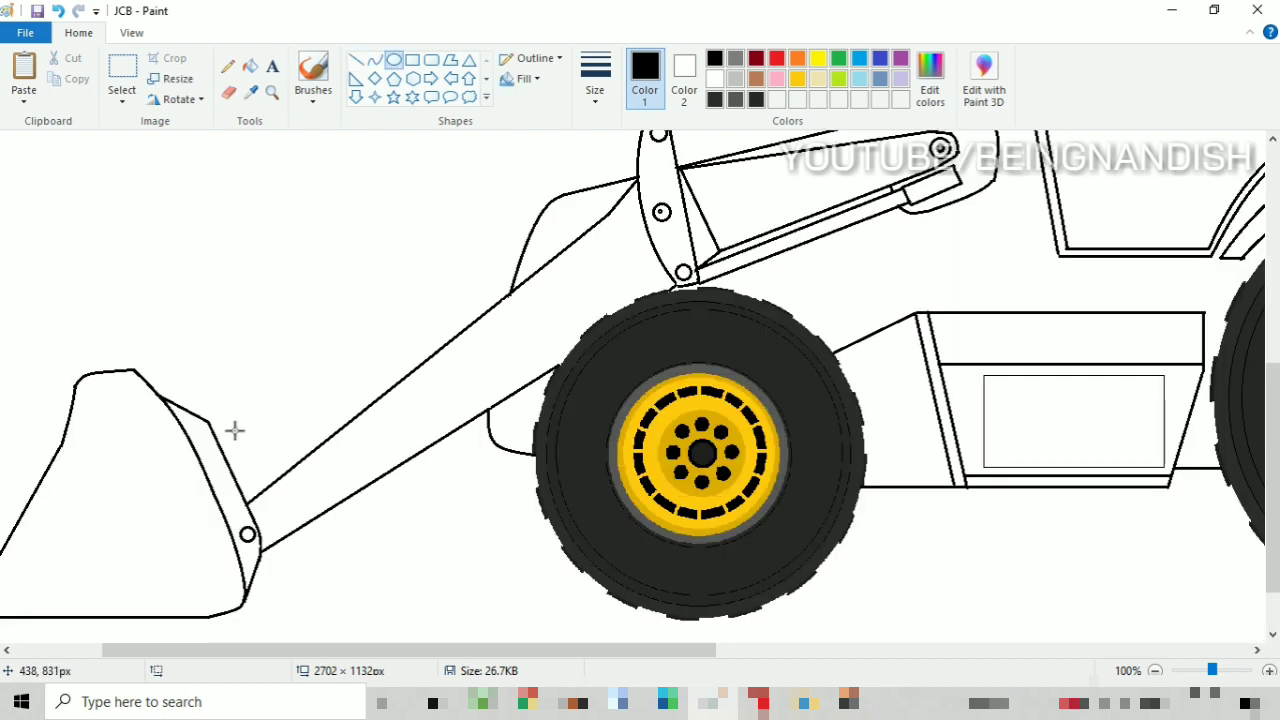
left_click_drag(300, 650, 236, 650)
left_click(356, 60)
left_click_drag(115, 588, 143, 598)
left_click_drag(143, 598, 148, 604)
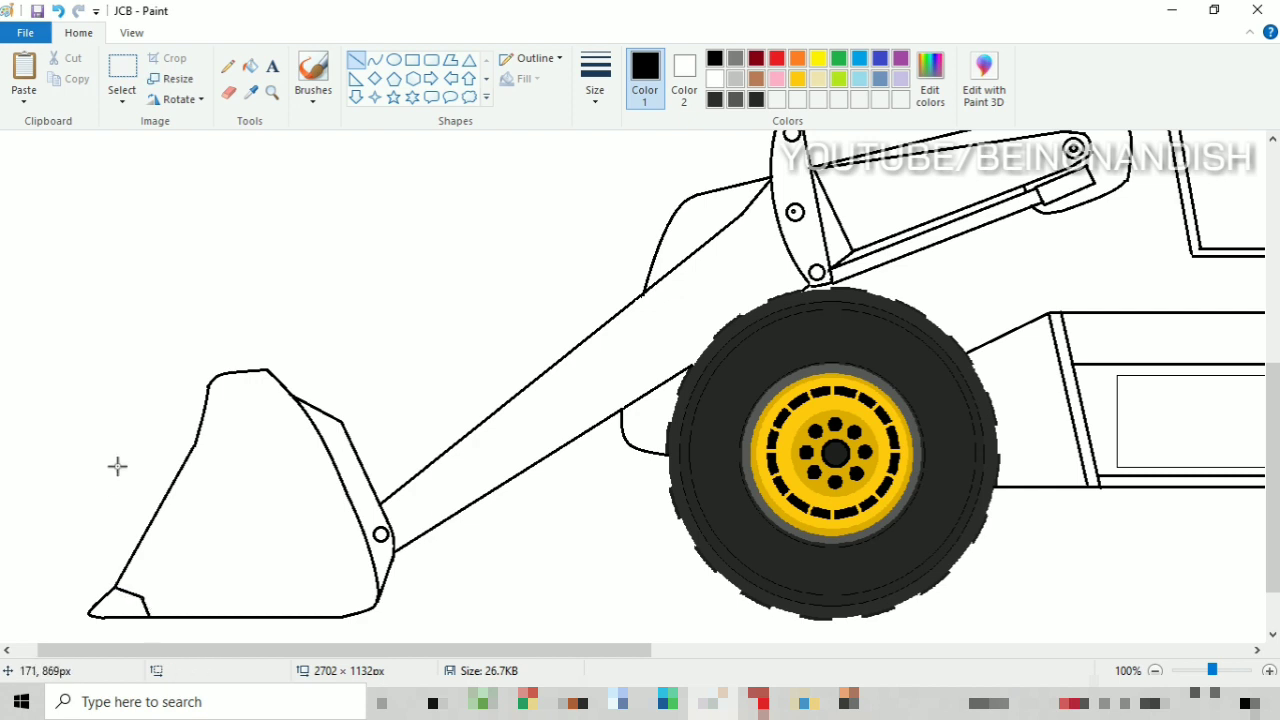
Step: Draw a narrow tilted lever across the front loader arm, close its ends, and erase the arm lines inside it
left_click_drag(465, 348, 517, 481)
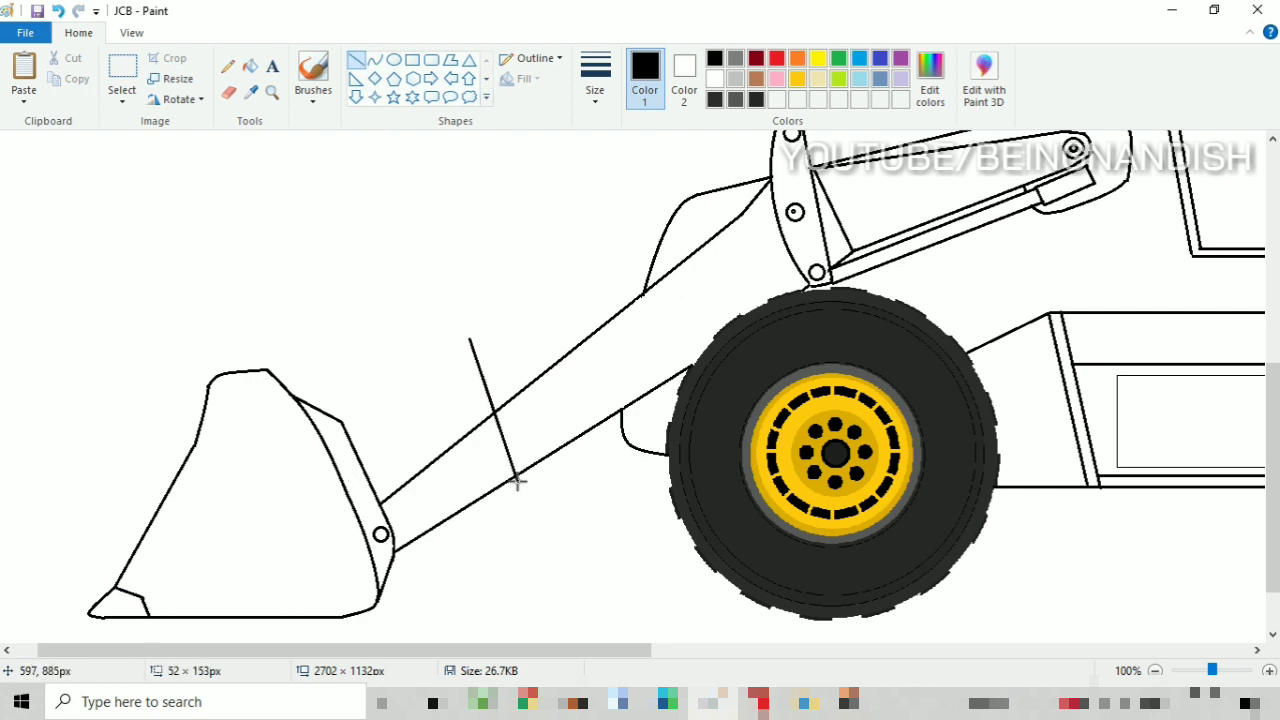
left_click_drag(484, 345, 535, 476)
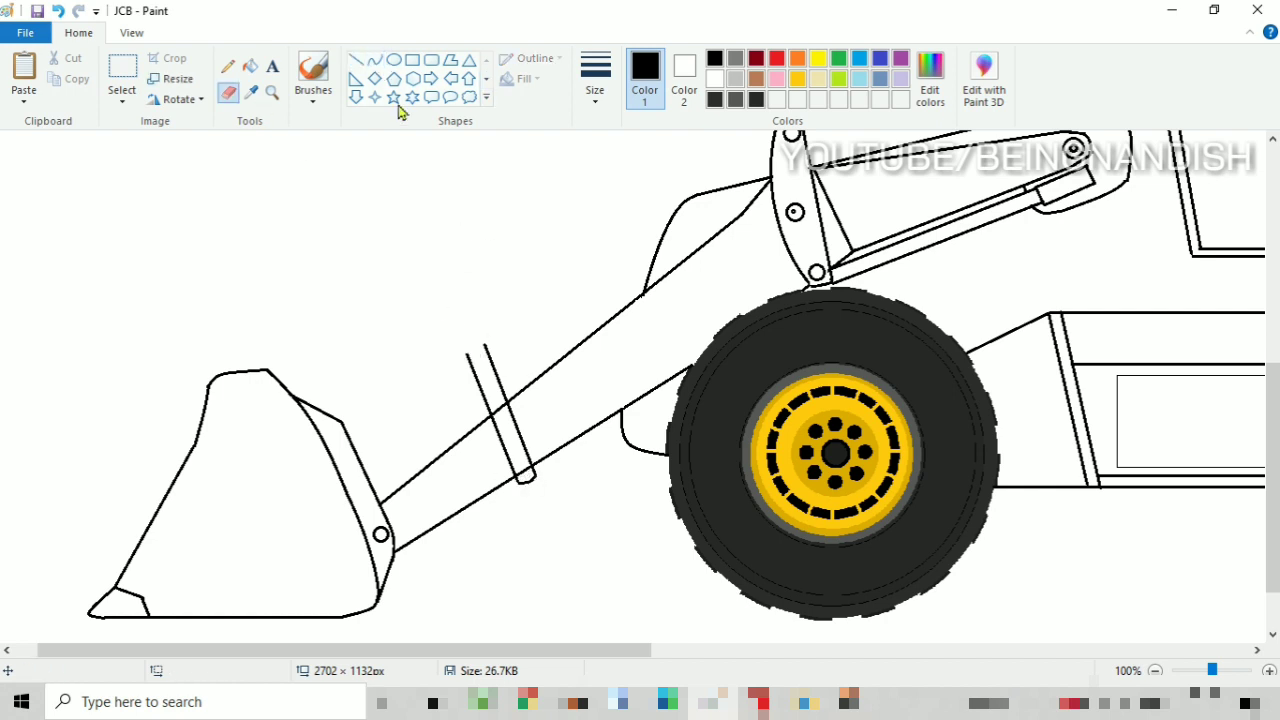
left_click_drag(466, 352, 483, 347)
left_click(228, 92)
Step: Draw two parallel lines as a link rod between the lever's upper end and the bucket bracket
left_click(356, 60)
mouse_move(475, 351)
left_mouse_down()
mouse_move(343, 429)
mouse_move(472, 372)
left_mouse_up()
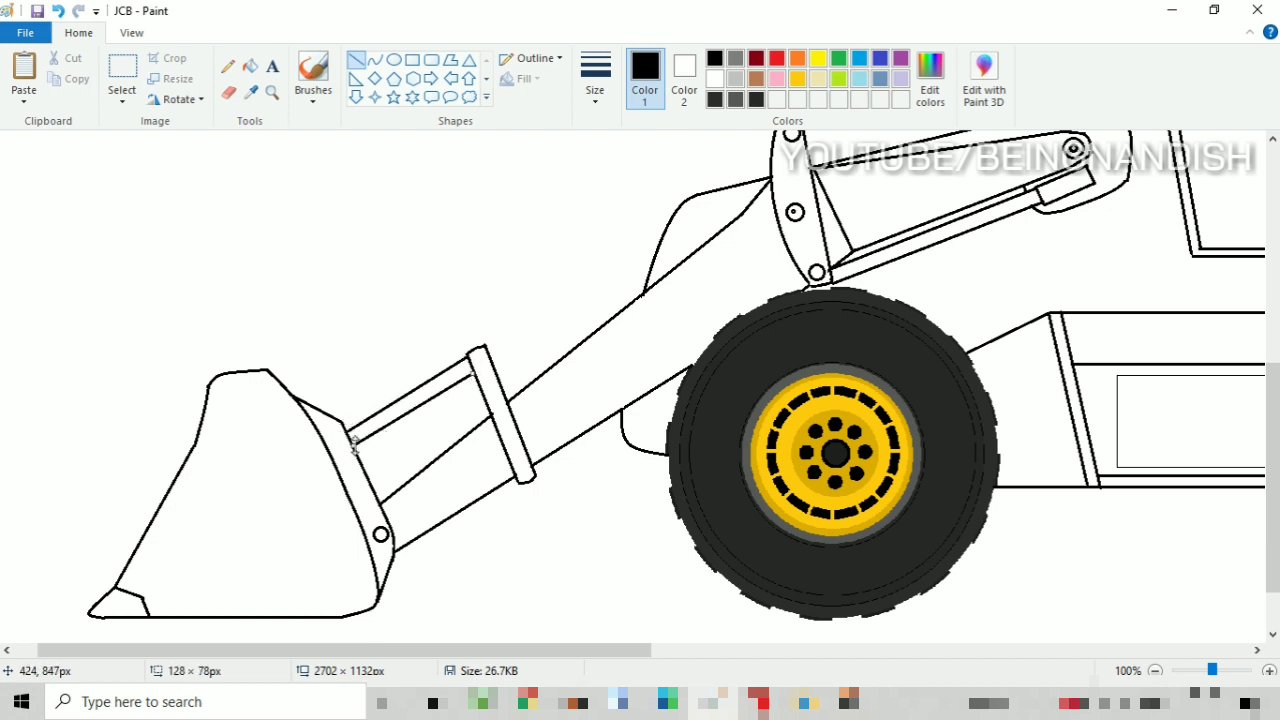
left_click_drag(355, 445, 355, 449)
Step: Draw the bucket cylinder from the lever up to the pivot link, with a narrower rod and a curved end on the barrel
left_click_drag(483, 347, 593, 273)
scroll(645, 271, "up", 2)
left_click(63, 12)
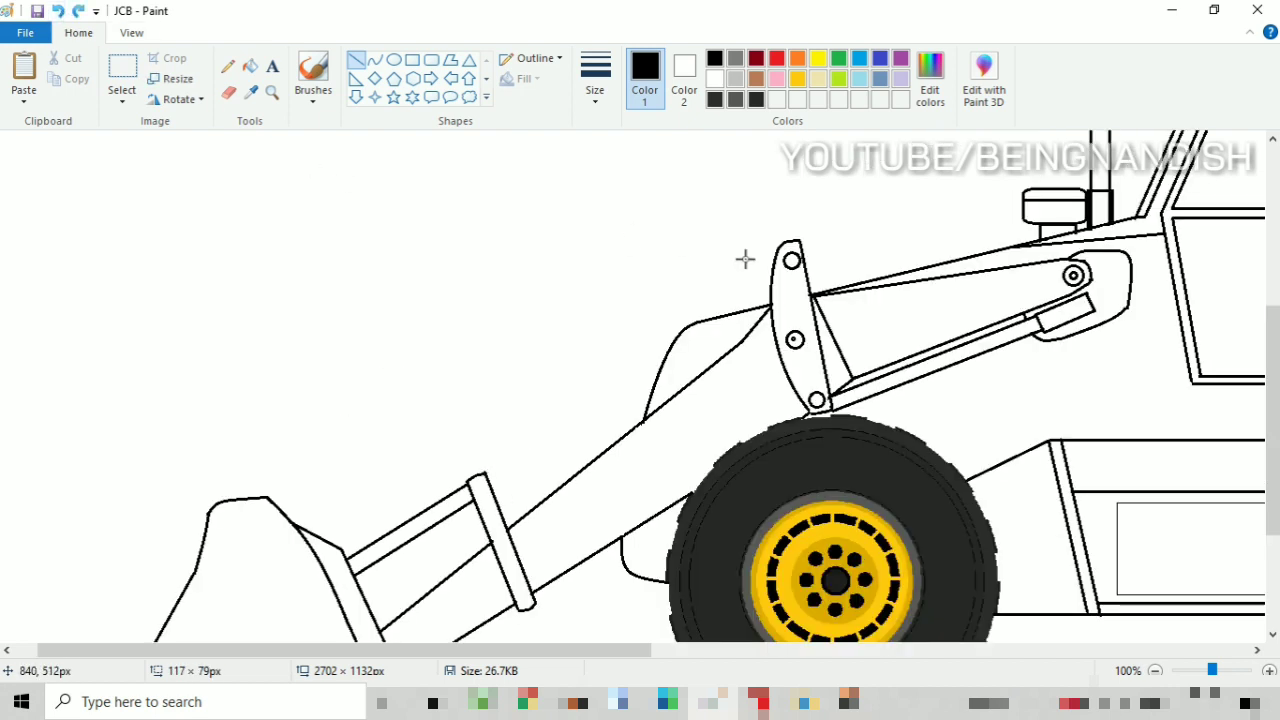
mouse_move(781, 246)
left_mouse_down()
mouse_move(554, 403)
mouse_move(567, 430)
mouse_move(484, 480)
mouse_move(485, 387)
mouse_move(493, 480)
left_mouse_up()
left_click(375, 60)
left_click(229, 93)
left_click(375, 60)
left_click(356, 60)
left_click(522, 349)
scroll(523, 345, "down", 1)
left_click(58, 11)
Step: At 200% zoom, extend the lever's upper end to meet the cylinder rod and thicken its bucket-side edge
left_click(131, 33)
left_click(24, 75)
scroll(487, 316, "down", 2)
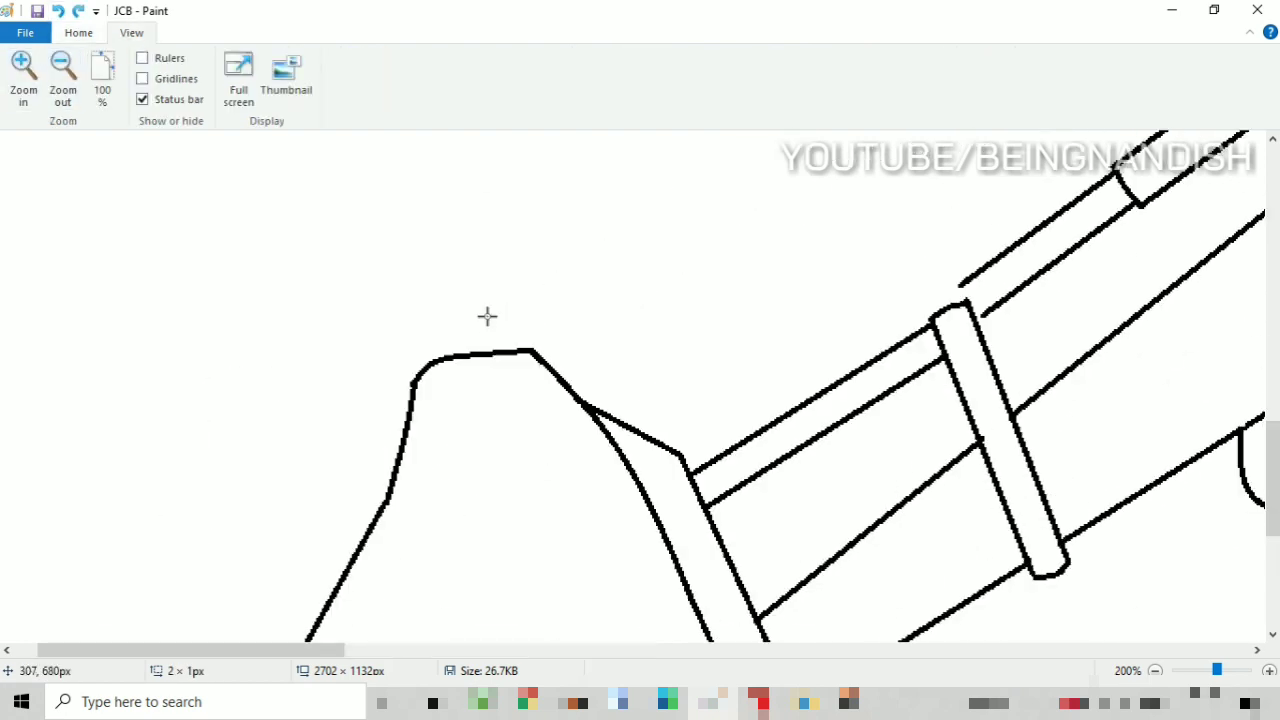
left_click_drag(275, 650, 381, 650)
left_click(78, 33)
left_click(229, 93)
mouse_move(502, 310)
left_mouse_down()
mouse_move(526, 304)
mouse_move(484, 290)
mouse_move(519, 268)
mouse_move(506, 262)
mouse_move(589, 567)
left_mouse_up()
left_click(362, 63)
left_click(375, 62)
left_click(229, 93)
left_click(356, 61)
mouse_move(487, 301)
left_mouse_down()
mouse_move(588, 566)
mouse_move(521, 318)
left_mouse_up()
Step: Draw small pin circles at both ends of the lever and at the link rod's joint on the bucket bracket
left_click(395, 61)
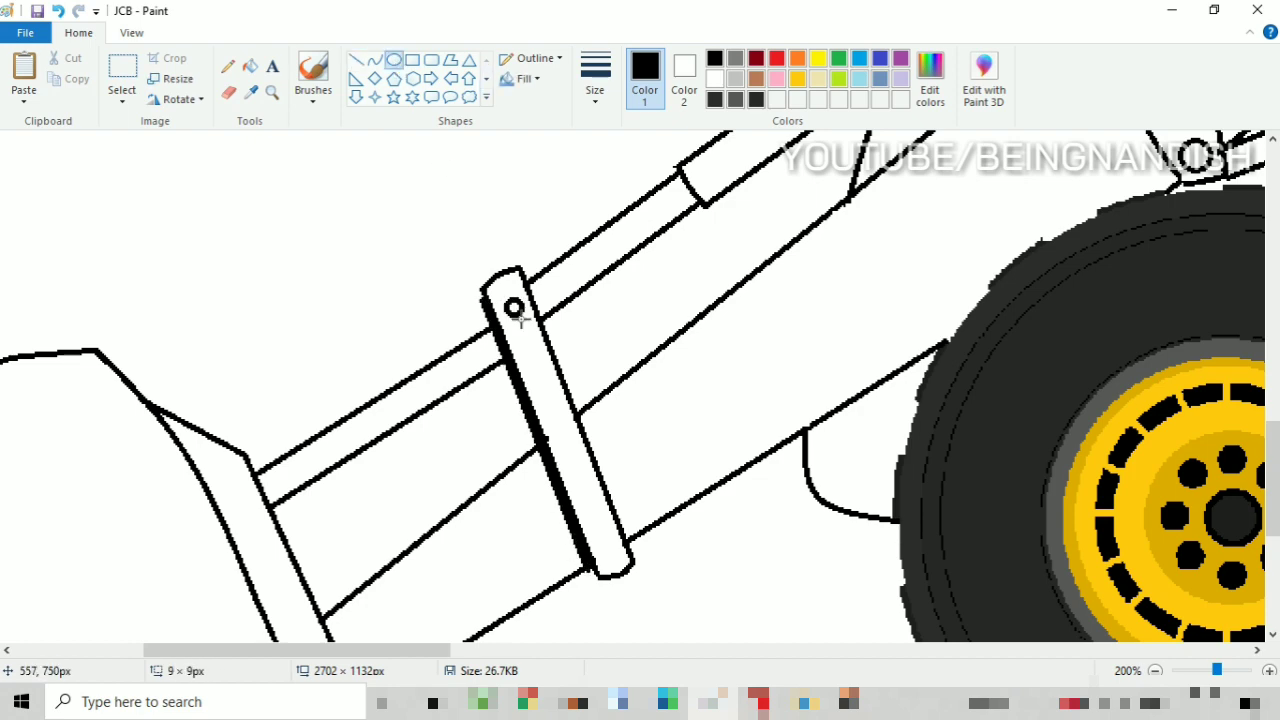
left_click_drag(231, 495, 249, 513)
scroll(300, 420, "down", 2)
mouse_move(309, 409)
left_mouse_down()
mouse_move(338, 438)
mouse_move(328, 426)
left_mouse_up()
Step: Draw an angled two-segment detail line on the loader arm between the bucket bracket and the lever
left_click(356, 61)
scroll(345, 400, "up", 1)
mouse_move(341, 528)
left_mouse_down()
mouse_move(445, 437)
mouse_move(562, 379)
mouse_move(504, 413)
left_mouse_up()
left_click_drag(504, 411, 530, 328)
Step: Return to 100% zoom, erase the hood outline crossing the cylinder, and draw a curved inner hood detail about 37 × 63 px
left_click(132, 33)
left_click(100, 70)
left_click(78, 33)
left_click(228, 92)
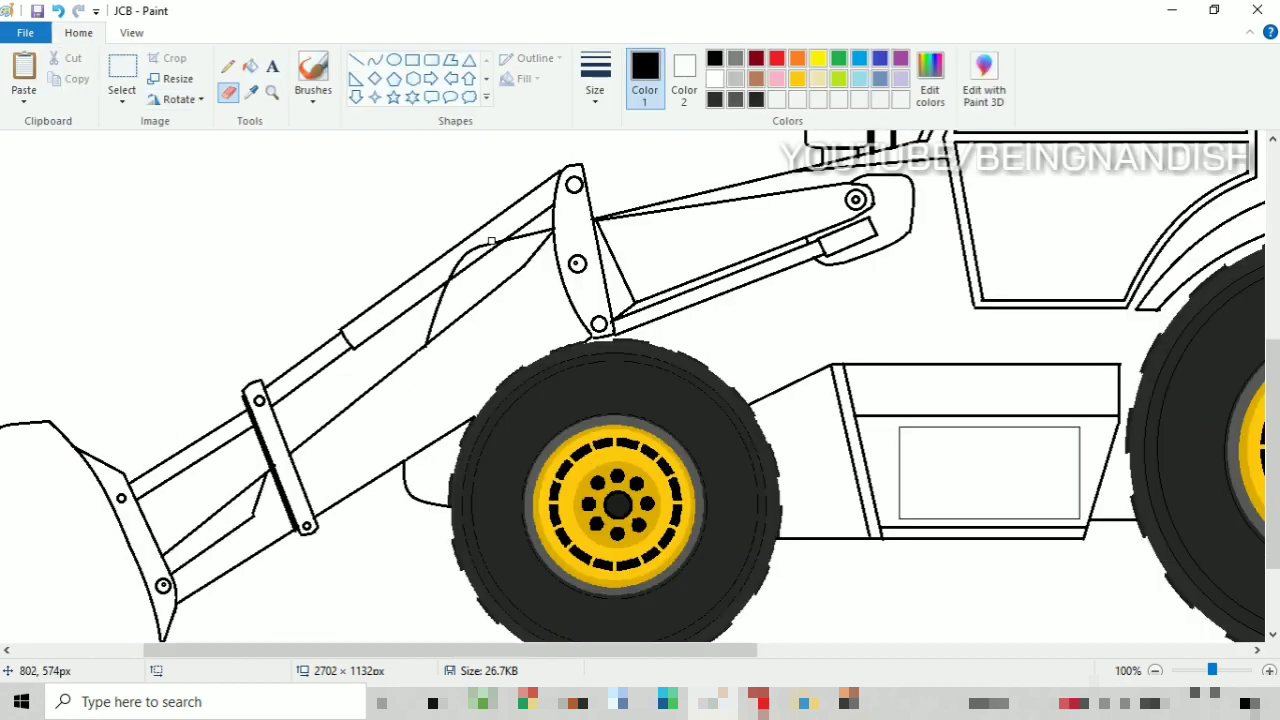
key("ctrl+z")
left_click(356, 60)
left_click(375, 60)
left_click_drag(479, 266, 457, 320)
left_click(488, 263)
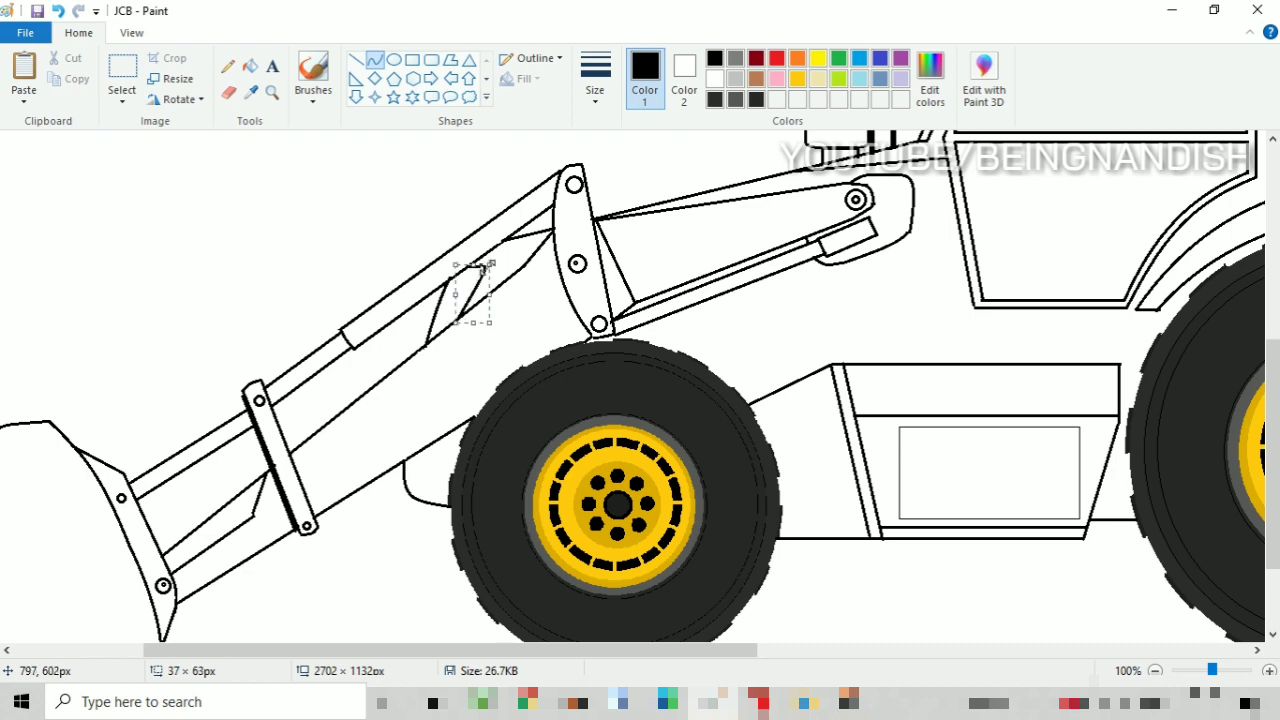
left_click(488, 264)
left_click(228, 92)
Step: Draw a horizontal line across the top of the rounded bumper in front of the front wheel
left_click(356, 60)
left_click_drag(404, 464, 458, 455)
left_click(431, 386)
key("ctrl+z")
key("ctrl+z")
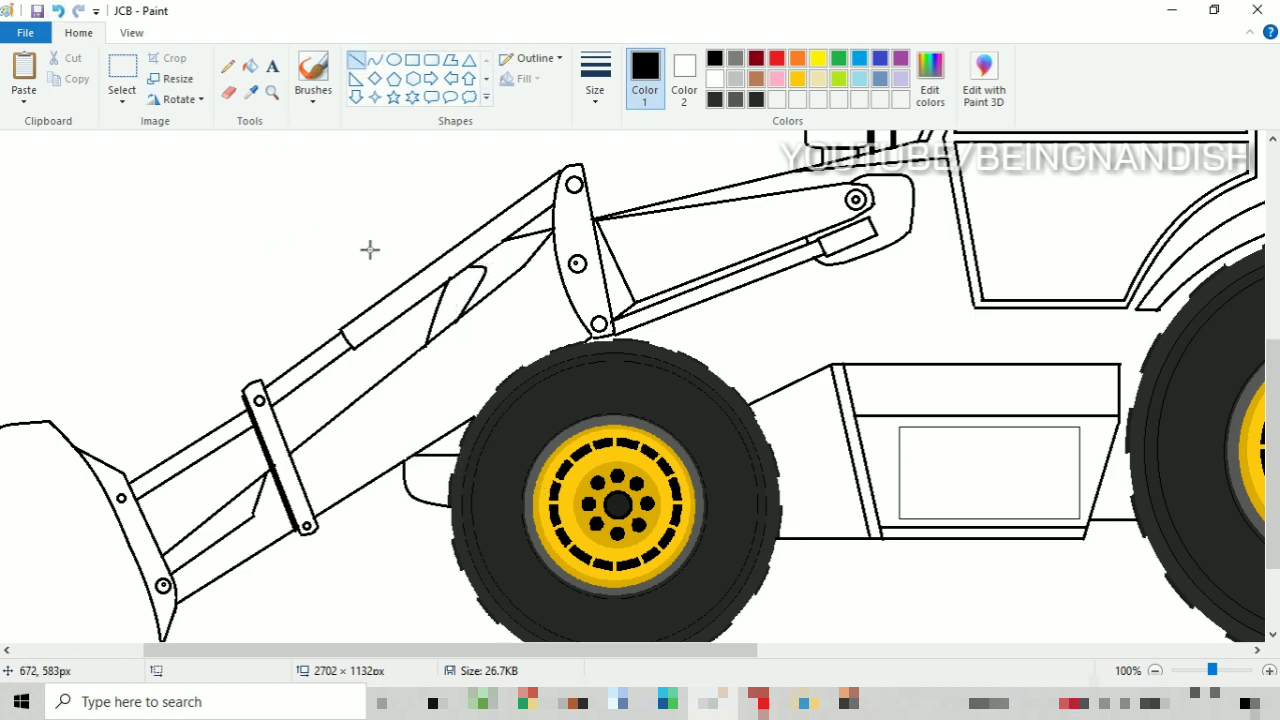
Step: Draw a curved triangular bracket on the loader arm in front of the wheel, about 125 px wide, with two pin circles
left_click(375, 60)
left_click_drag(500, 310, 384, 397)
left_click_drag(430, 362, 430, 348)
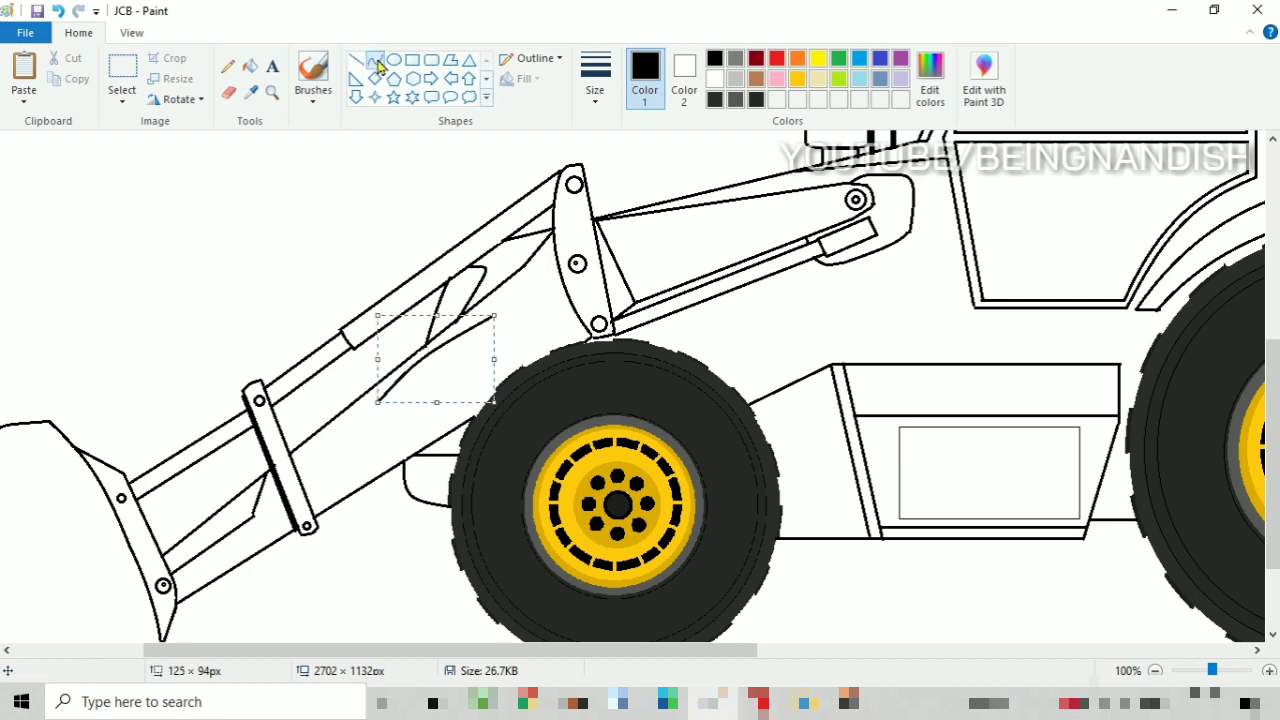
left_click(376, 61)
left_click_drag(499, 313, 501, 385)
left_click_drag(503, 345, 509, 322)
left_click(407, 255)
left_click(58, 11)
mouse_move(377, 404)
left_mouse_down()
mouse_move(449, 433)
mouse_move(410, 398)
left_mouse_up()
key("ctrl+z")
left_click(394, 60)
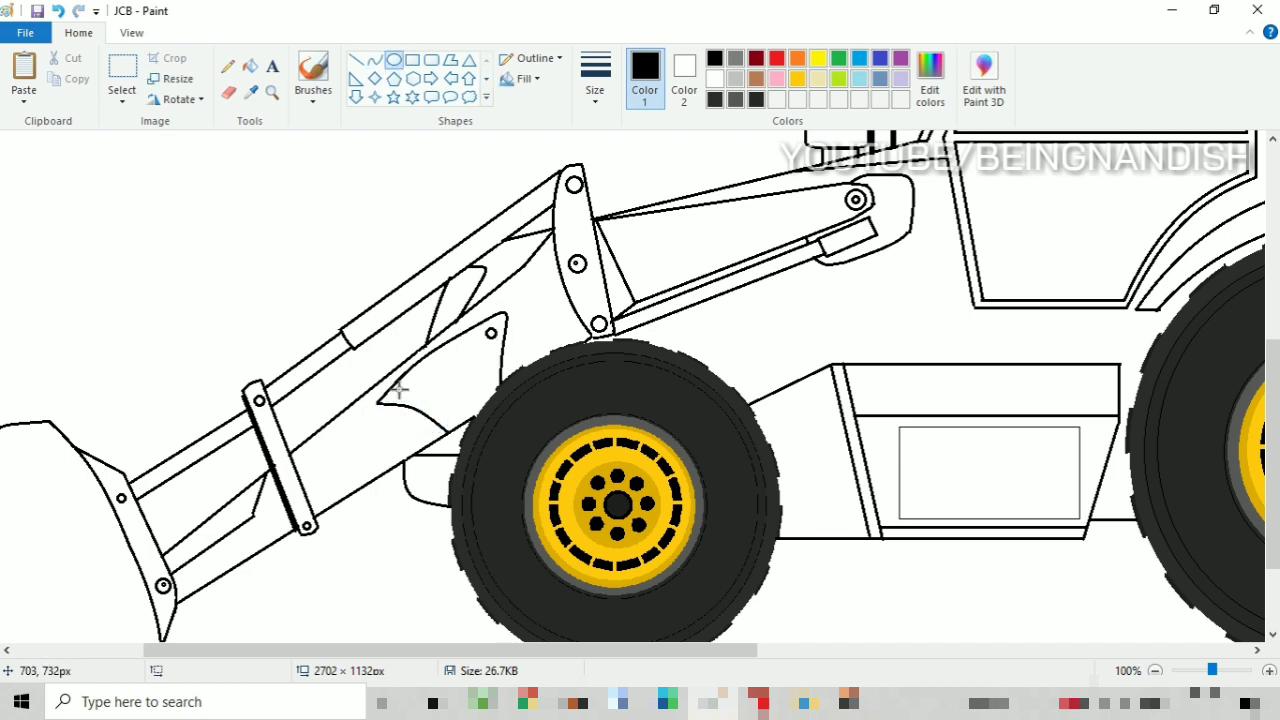
Step: Draw two long parallel lines from the front wheel to below the cab's front corner, ending in concentric pivot circles
left_click(356, 60)
left_click_drag(516, 650, 600, 652)
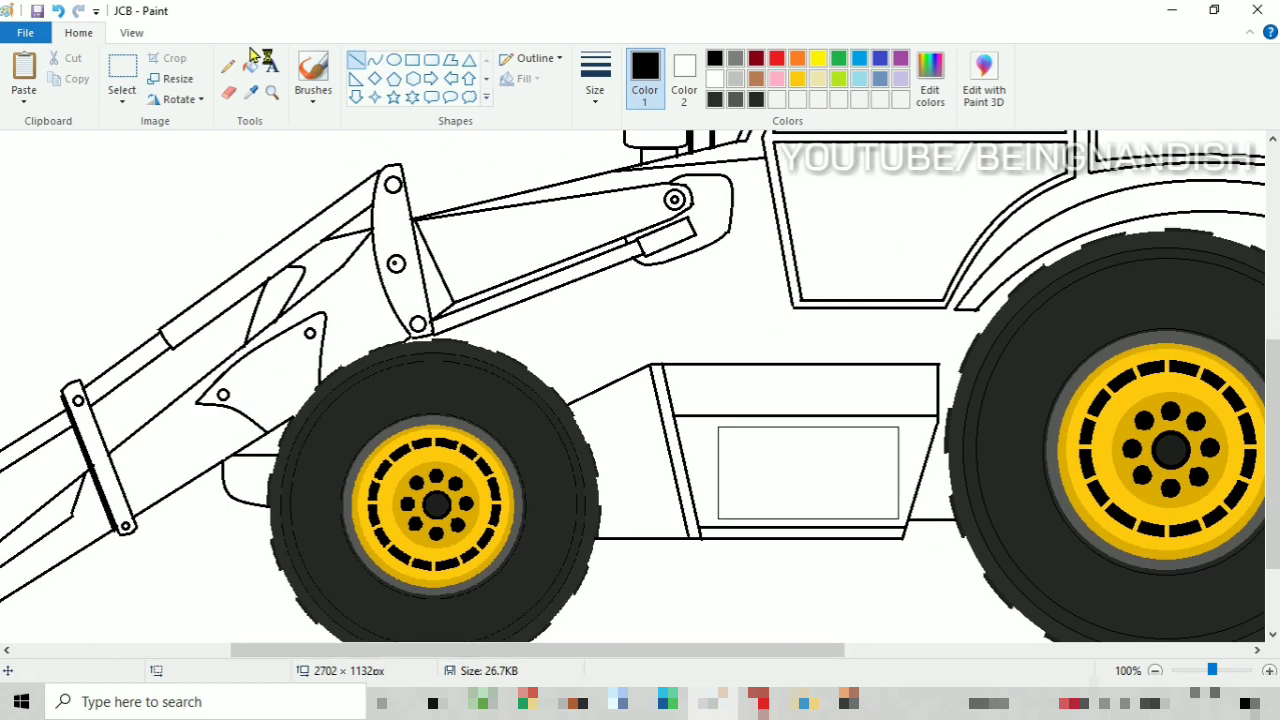
mouse_move(478, 346)
left_mouse_down()
mouse_move(700, 300)
mouse_move(752, 316)
left_mouse_up()
left_click_drag(512, 367, 774, 342)
left_click(394, 60)
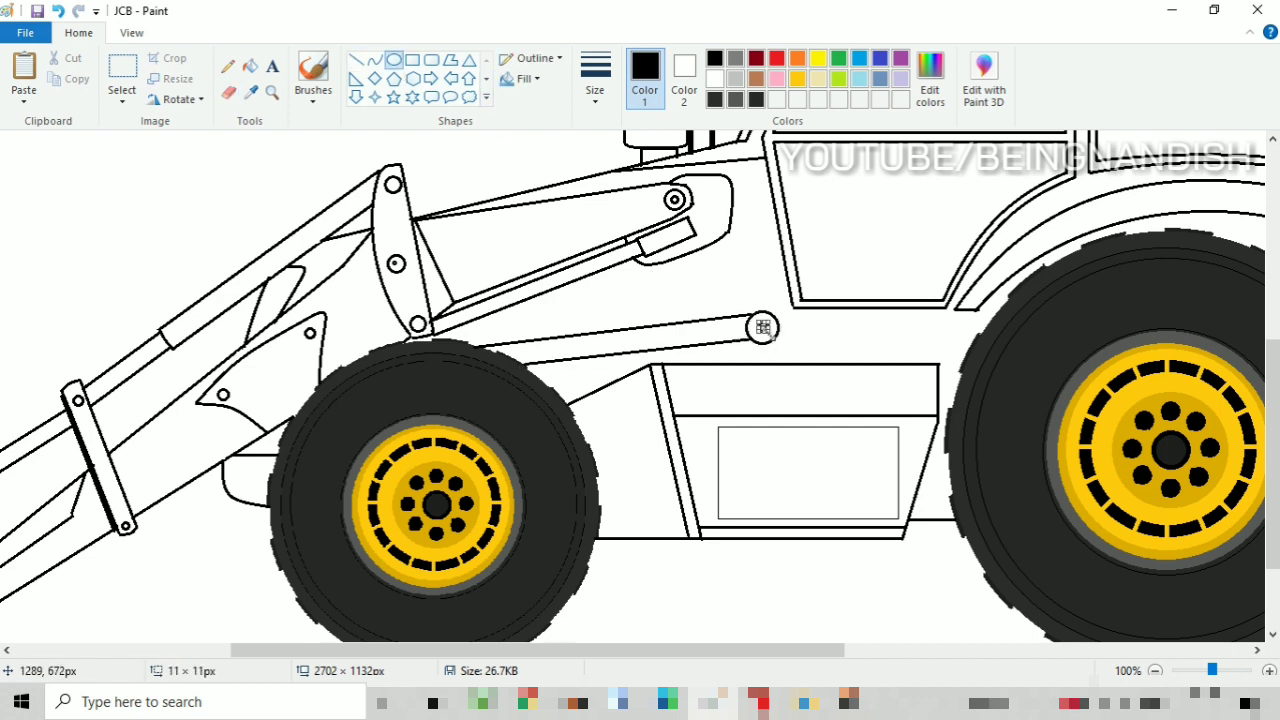
Step: Draw vertical lines below the arm bracket and through the side box, plus two small rectangles beneath the cab door
left_click(356, 60)
left_click_drag(666, 252, 666, 324)
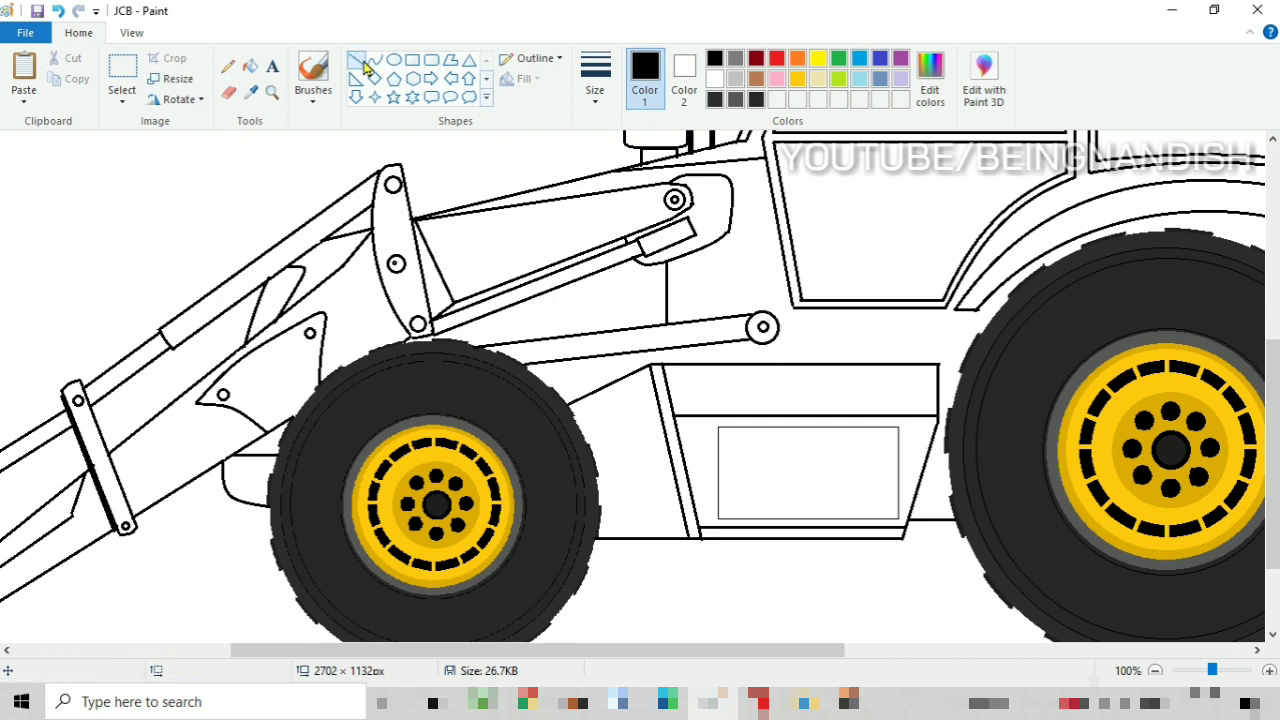
left_click_drag(811, 427, 811, 519)
left_click(412, 60)
mouse_move(801, 337)
left_mouse_down()
mouse_move(841, 359)
mouse_move(871, 340)
left_mouse_up()
Step: Draw the curved front console profile inside the cab's window and door, and a horizontal floor line across the lower door
scroll(710, 483, "up", 3)
scroll(710, 483, "right", 3)
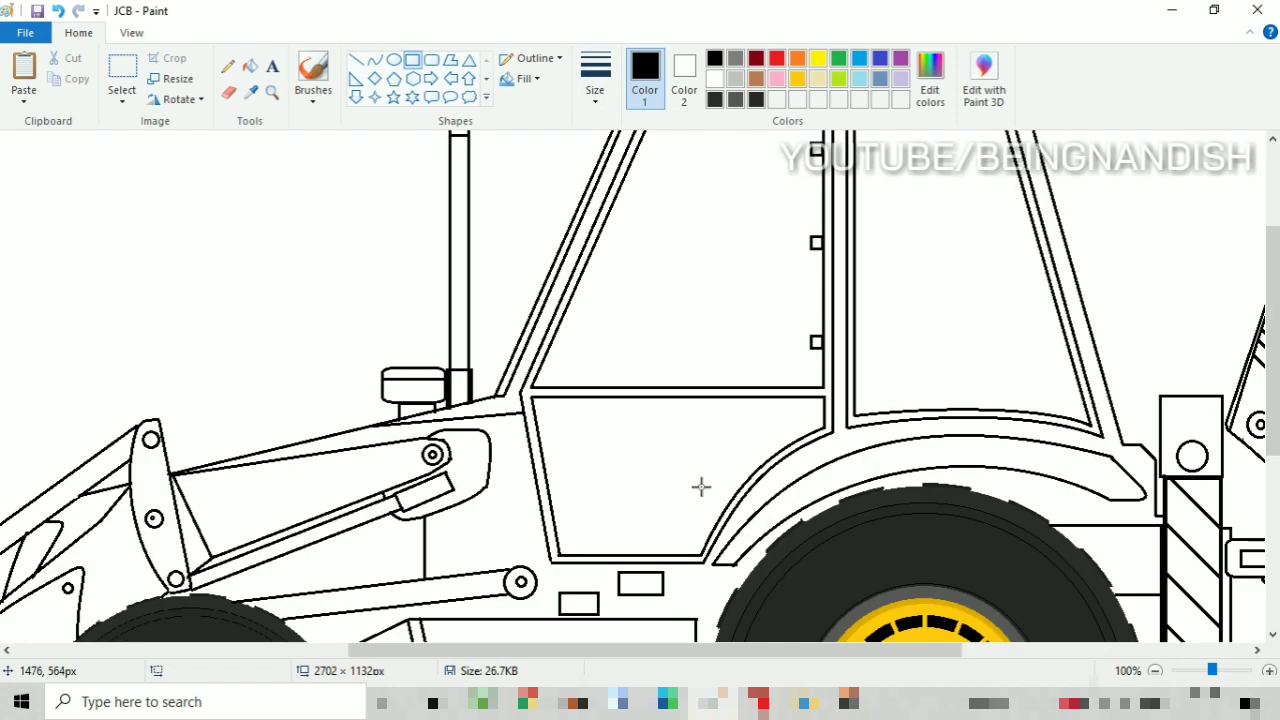
left_click(356, 60)
mouse_move(566, 309)
left_mouse_down()
mouse_move(606, 326)
mouse_move(595, 386)
mouse_move(628, 352)
mouse_move(621, 343)
left_mouse_up()
left_click(375, 60)
left_click_drag(605, 357, 595, 346)
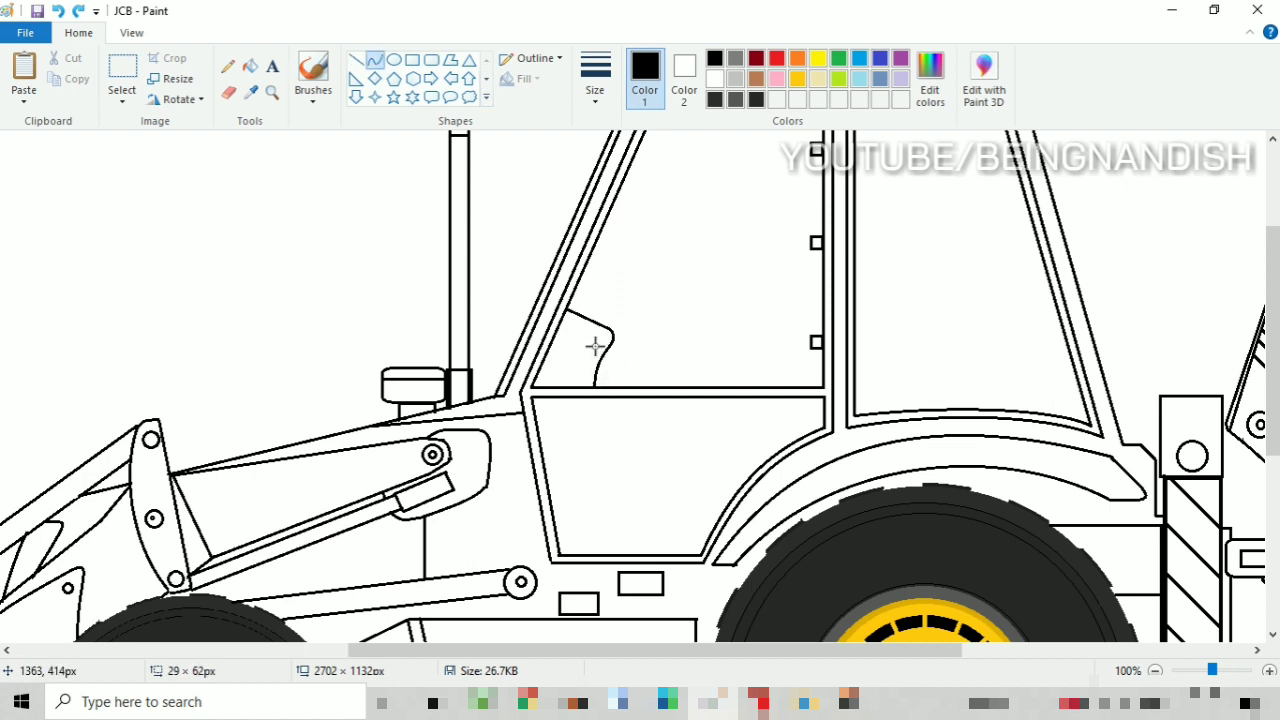
left_click_drag(594, 398, 570, 462)
mouse_move(580, 430)
left_mouse_down()
mouse_move(573, 417)
mouse_move(585, 430)
left_mouse_up()
mouse_move(590, 428)
left_mouse_down()
mouse_move(602, 430)
mouse_move(570, 463)
left_mouse_up()
left_click(360, 65)
left_click_drag(570, 518, 720, 518)
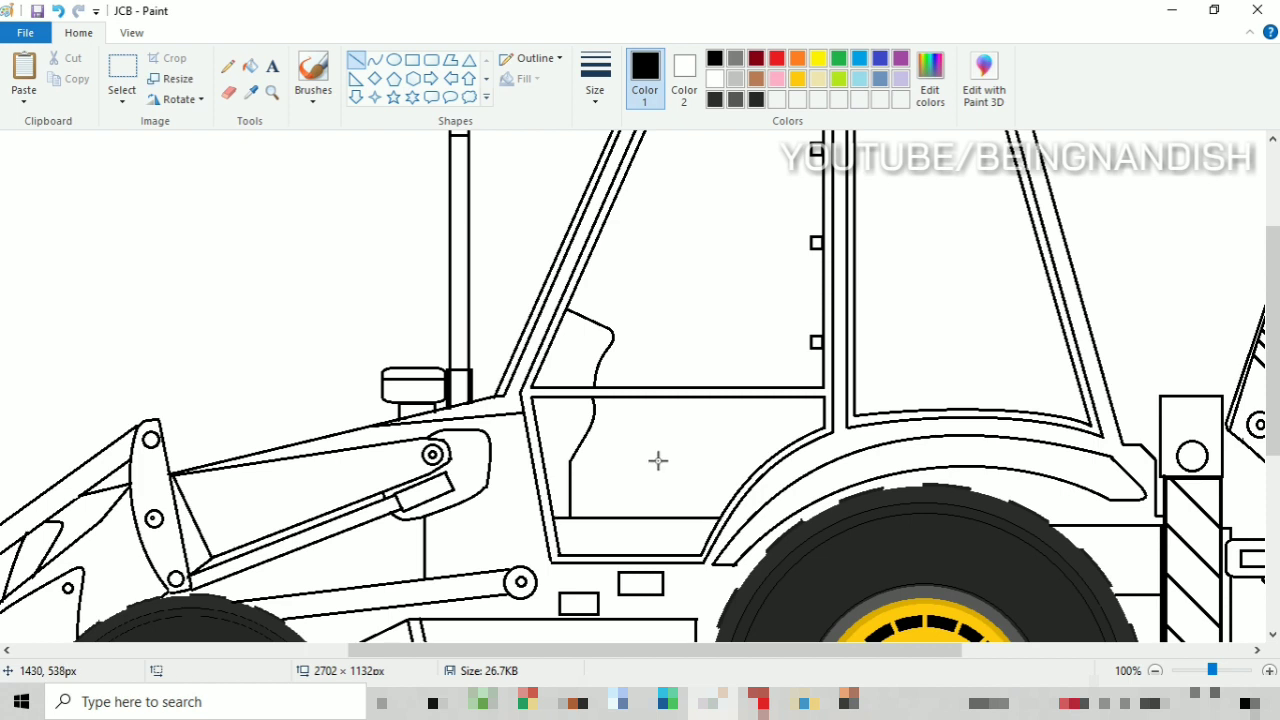
Step: Draw a curved seat cushion outline at the rear of the lower door panel, above the wheel arch
left_click(374, 60)
left_click_drag(770, 452, 790, 443)
left_click_drag(708, 438, 825, 402)
left_click(711, 443)
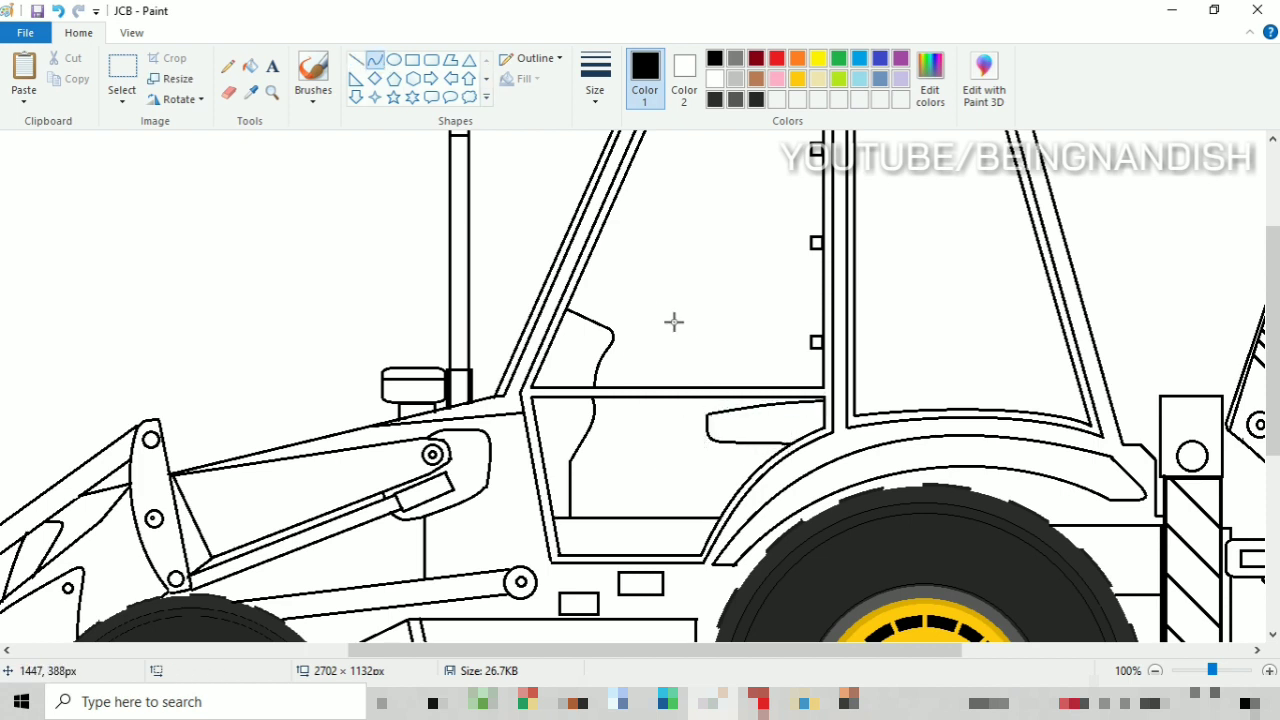
Step: Draw a second horizontal line just above the cab floor line and a small curved hump on top of it
left_click(356, 60)
left_click_drag(571, 502, 728, 502)
left_click(374, 60)
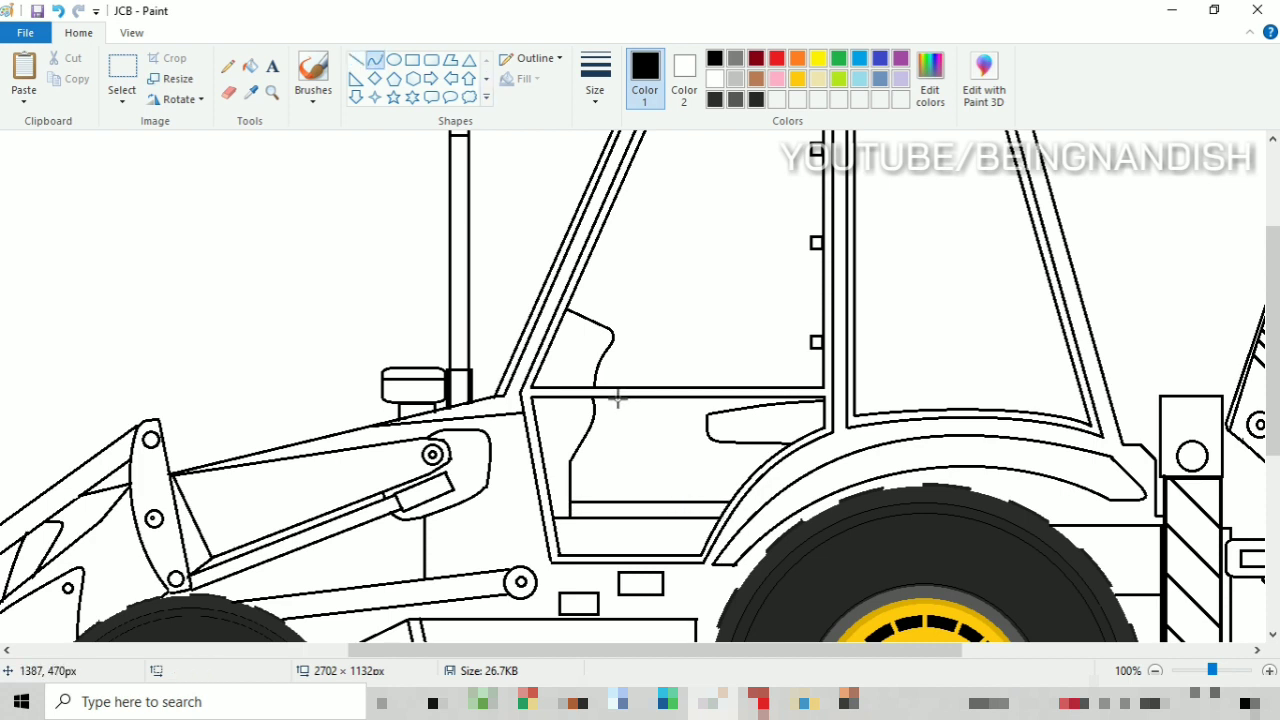
left_click_drag(611, 502, 680, 502)
left_click(646, 462)
left_click(648, 499)
left_click(356, 60)
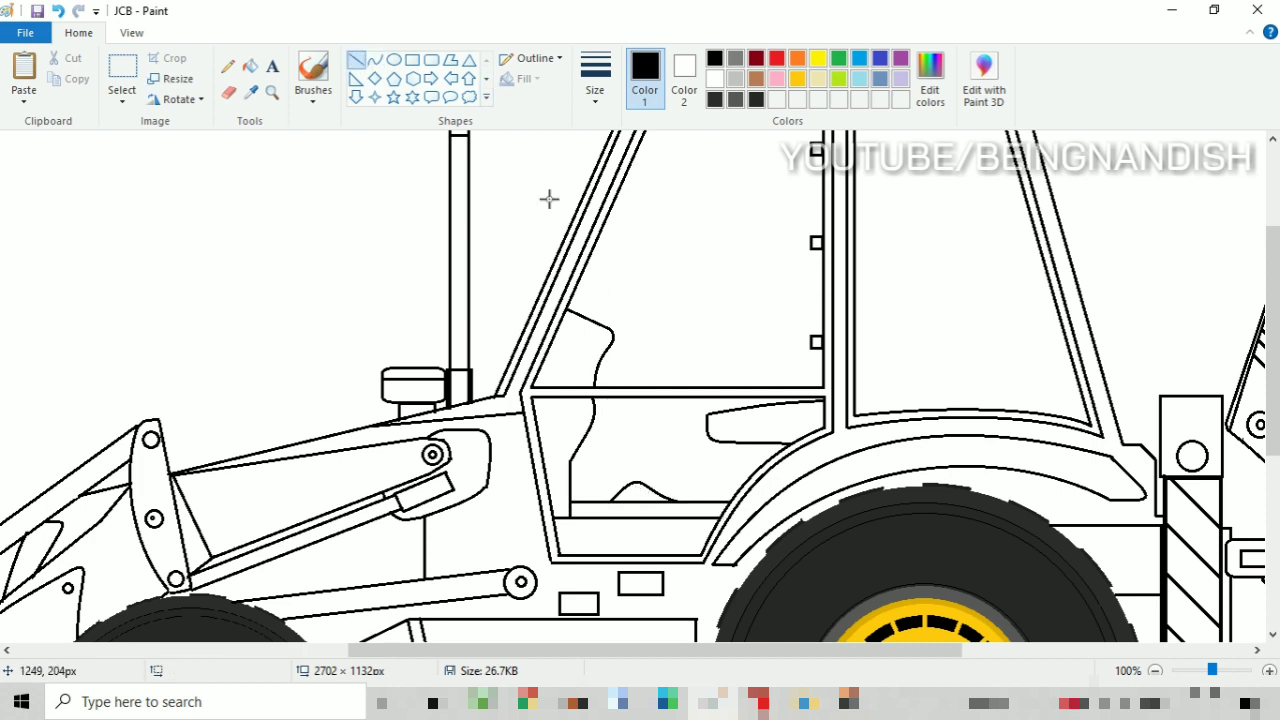
Step: Draw a short bracket outline beside the front console and a slanted steering wheel from two parallel lines with rounded ends
mouse_move(604, 314)
left_mouse_down()
mouse_move(626, 333)
mouse_move(600, 374)
left_mouse_up()
left_click_drag(604, 297, 669, 346)
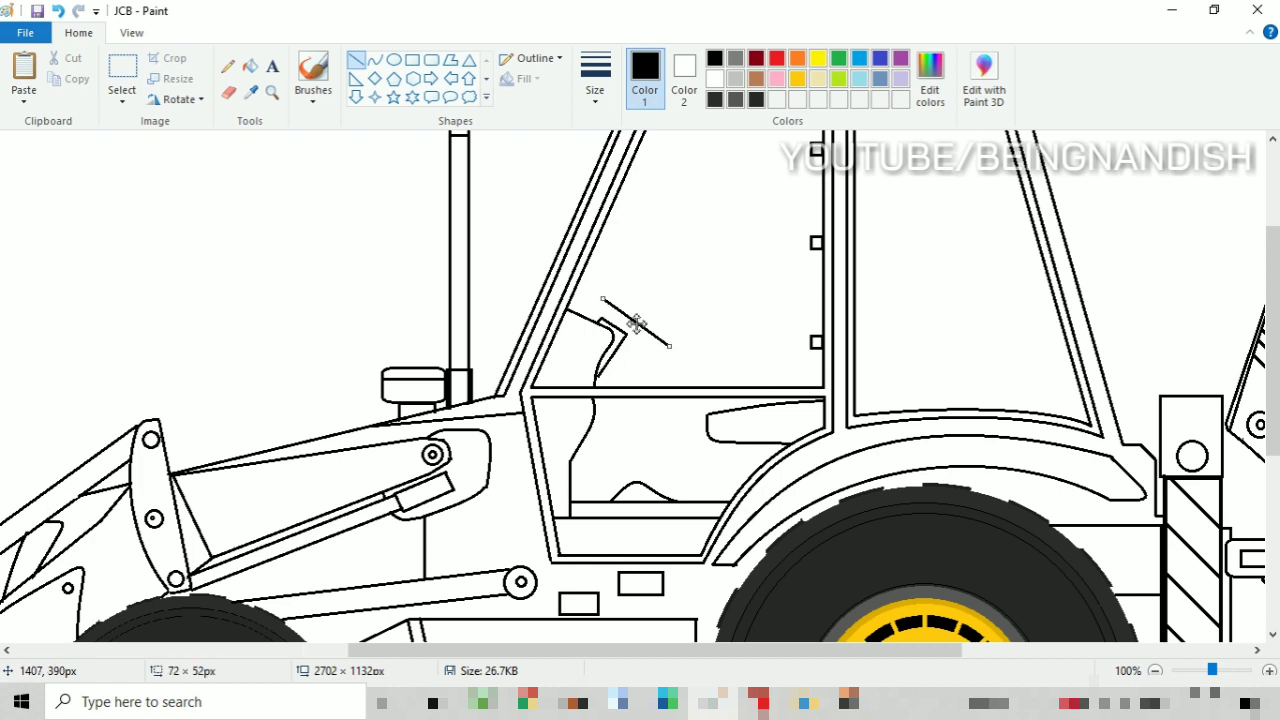
left_click(669, 303)
left_click_drag(612, 285, 694, 347)
left_click(652, 296)
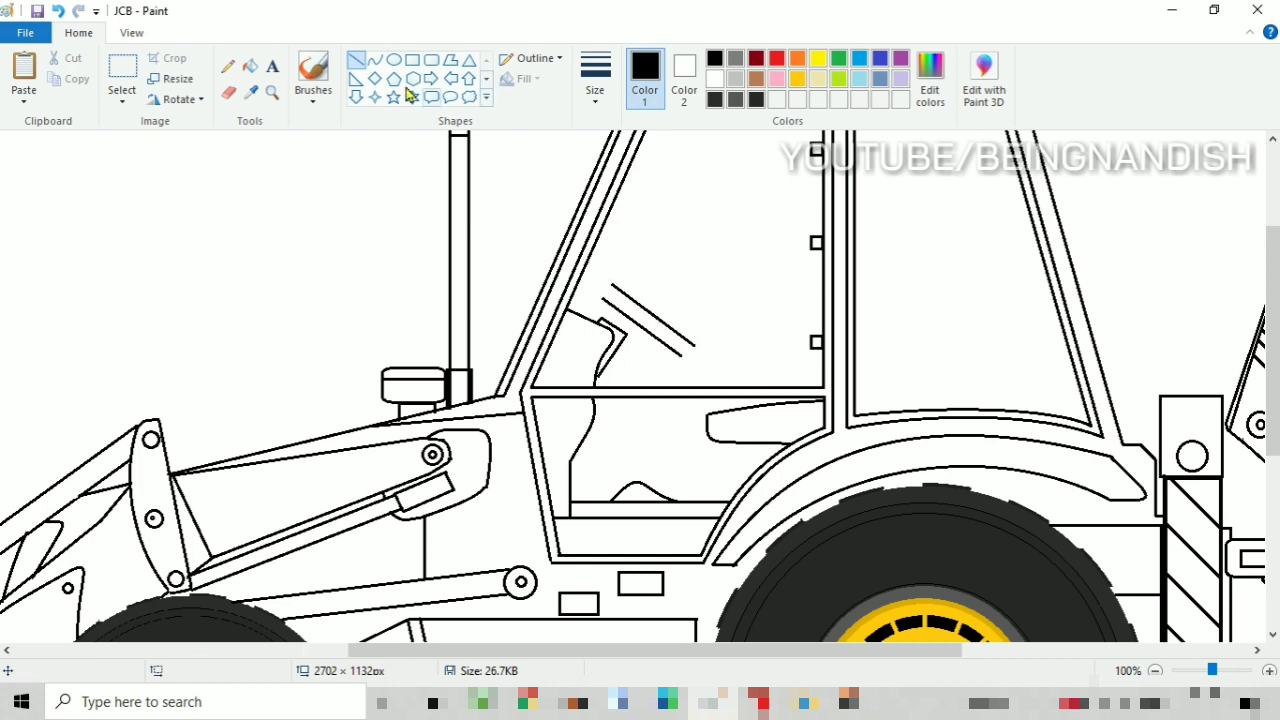
left_click(375, 60)
left_click_drag(612, 285, 598, 384)
Step: Draw the steering column with its flared hub under the wheel, continuing the slanted line down into the lower door panel
left_click(358, 60)
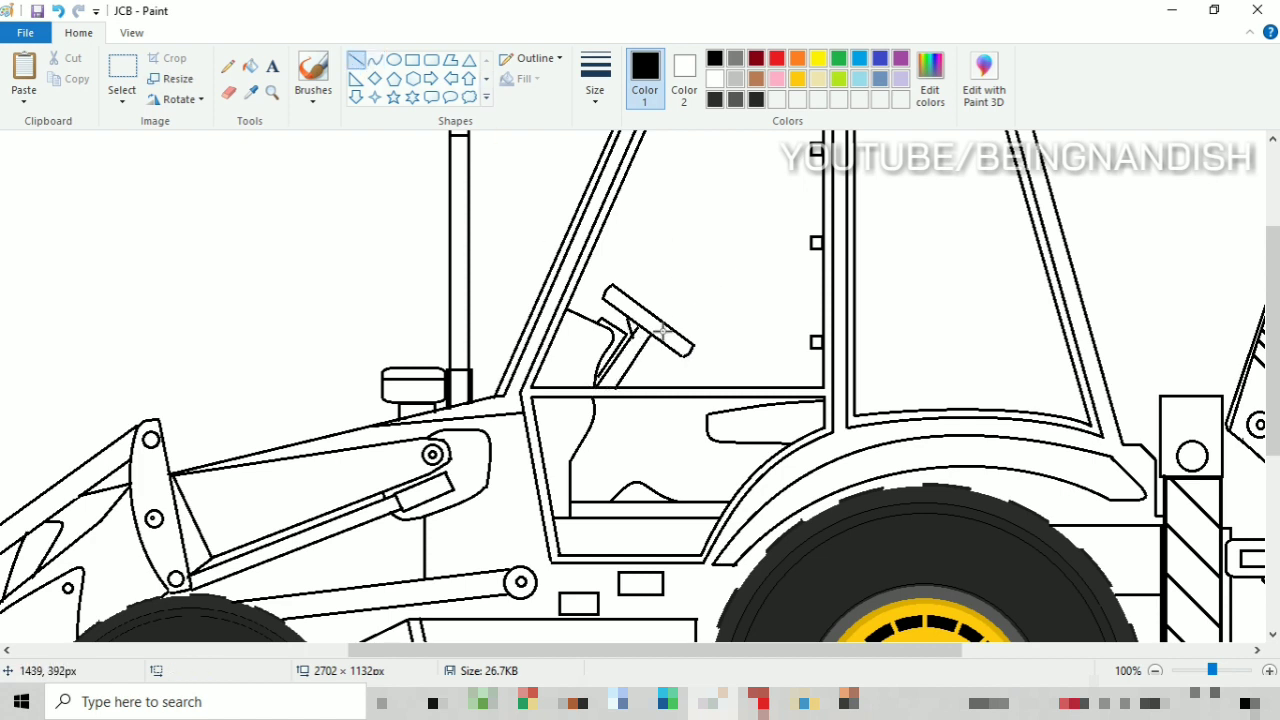
left_click(375, 60)
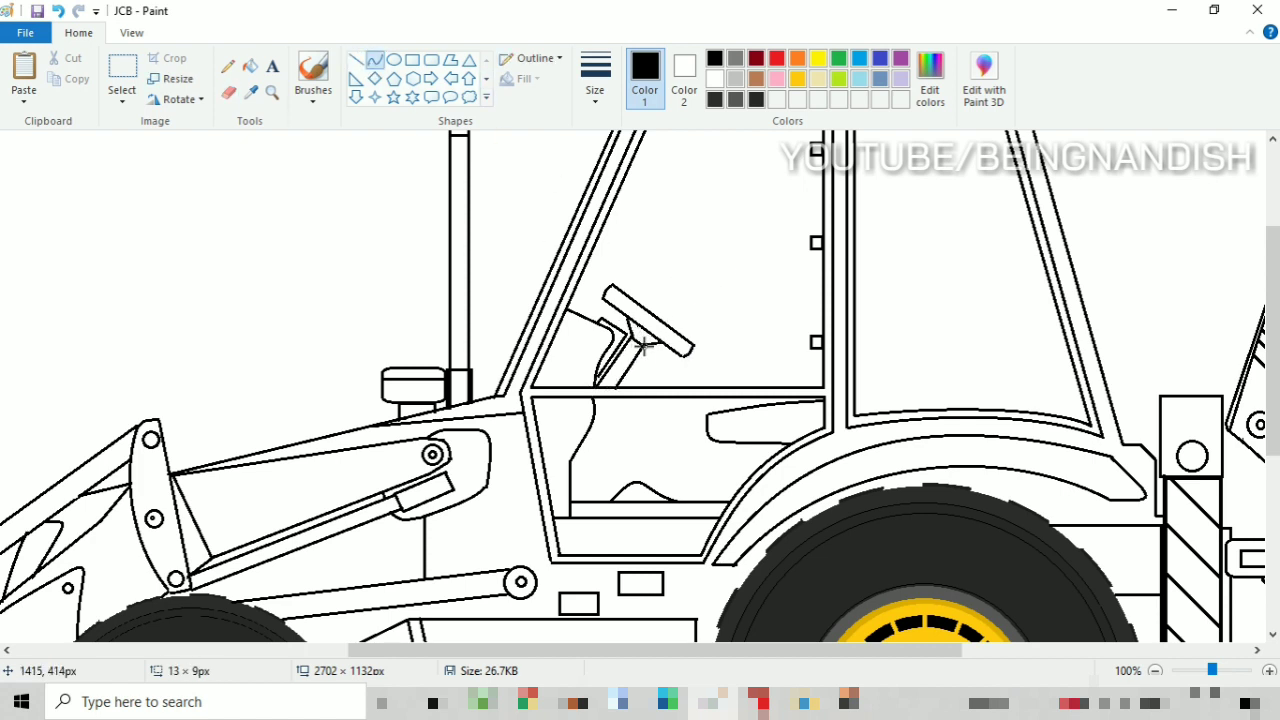
left_click(358, 60)
mouse_move(617, 398)
left_mouse_down()
mouse_move(568, 484)
mouse_move(575, 475)
left_mouse_up()
Step: Draw the curved seat backrest with a rounded top at the front of the cab's rear window
scroll(740, 590, "right", 2)
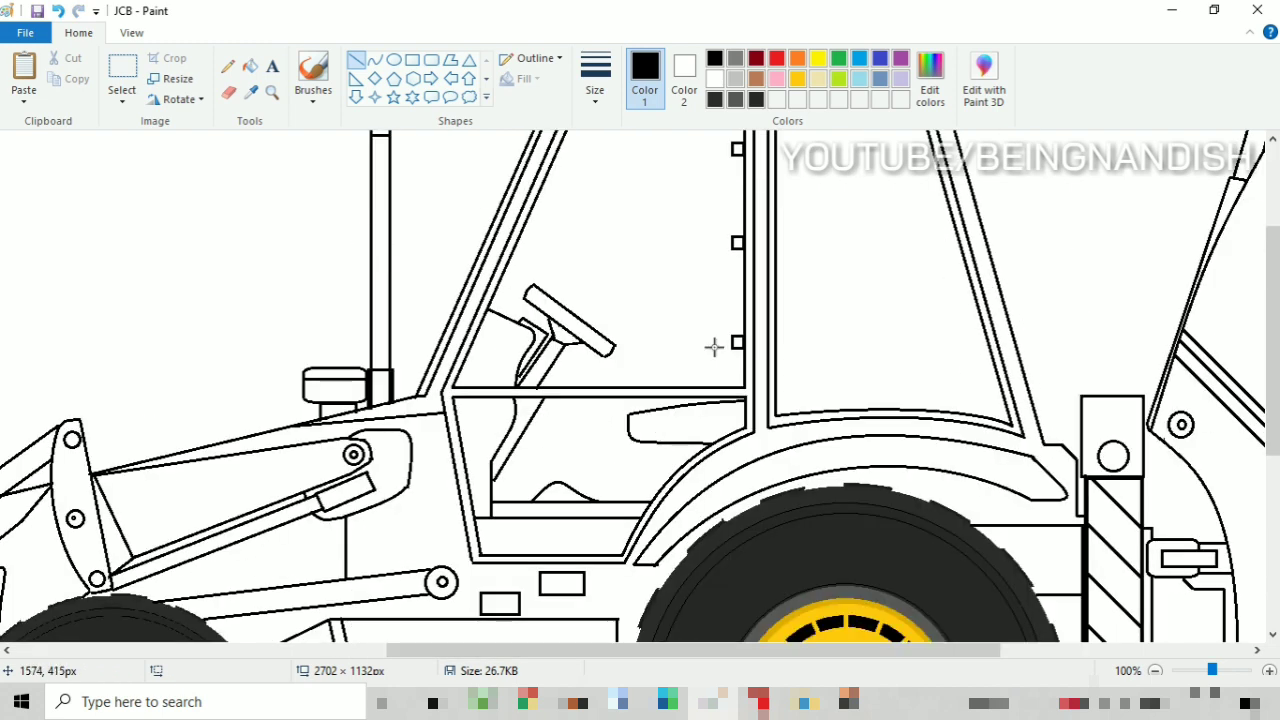
left_click(375, 60)
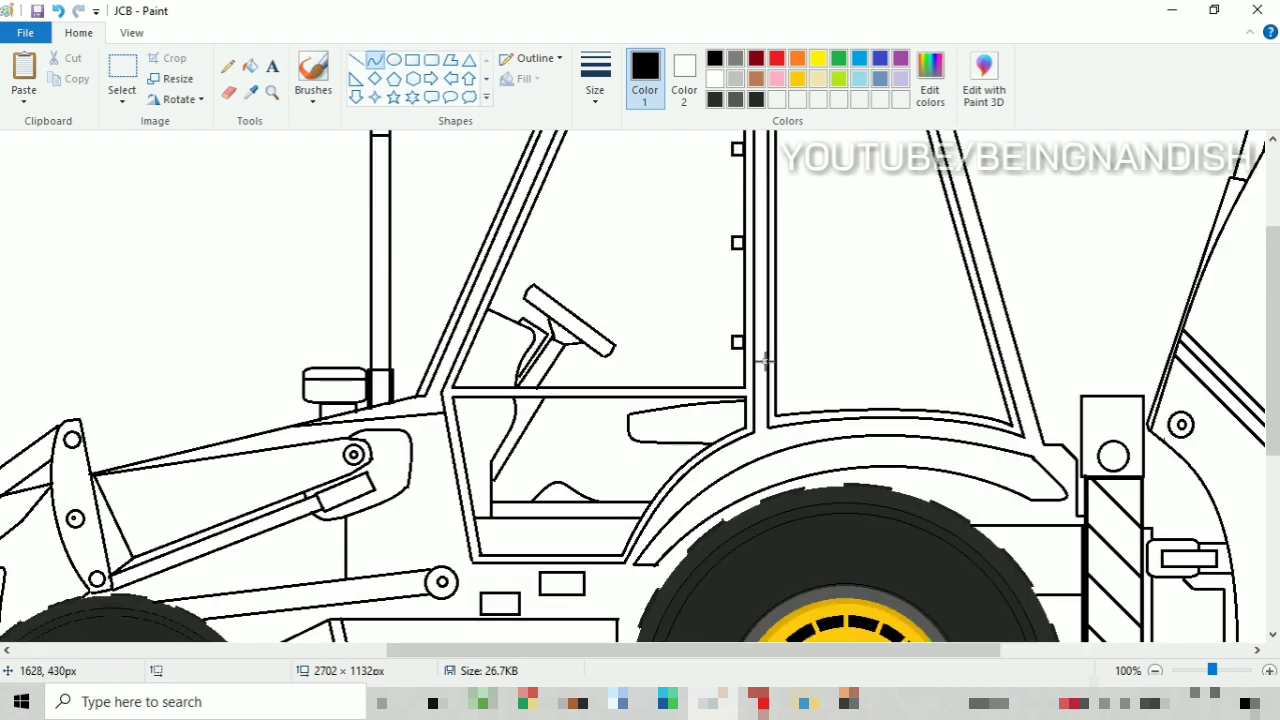
left_click(807, 286)
left_click(829, 288)
left_click(843, 282)
left_click_drag(837, 301, 818, 411)
left_click(827, 375)
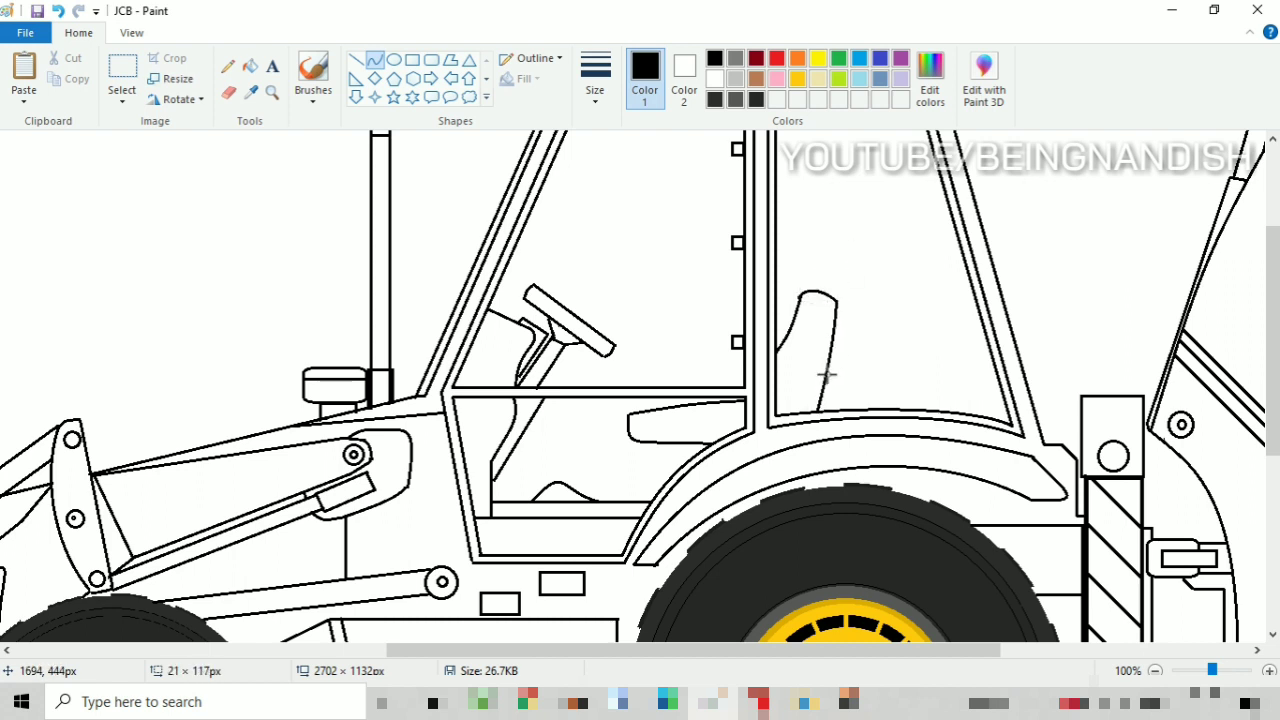
Step: Draw a rounded headrest above the seat backrest and join them with short neck lines
left_click(840, 214)
left_click_drag(811, 226, 839, 290)
left_click(851, 216)
left_click(853, 295)
left_click(356, 60)
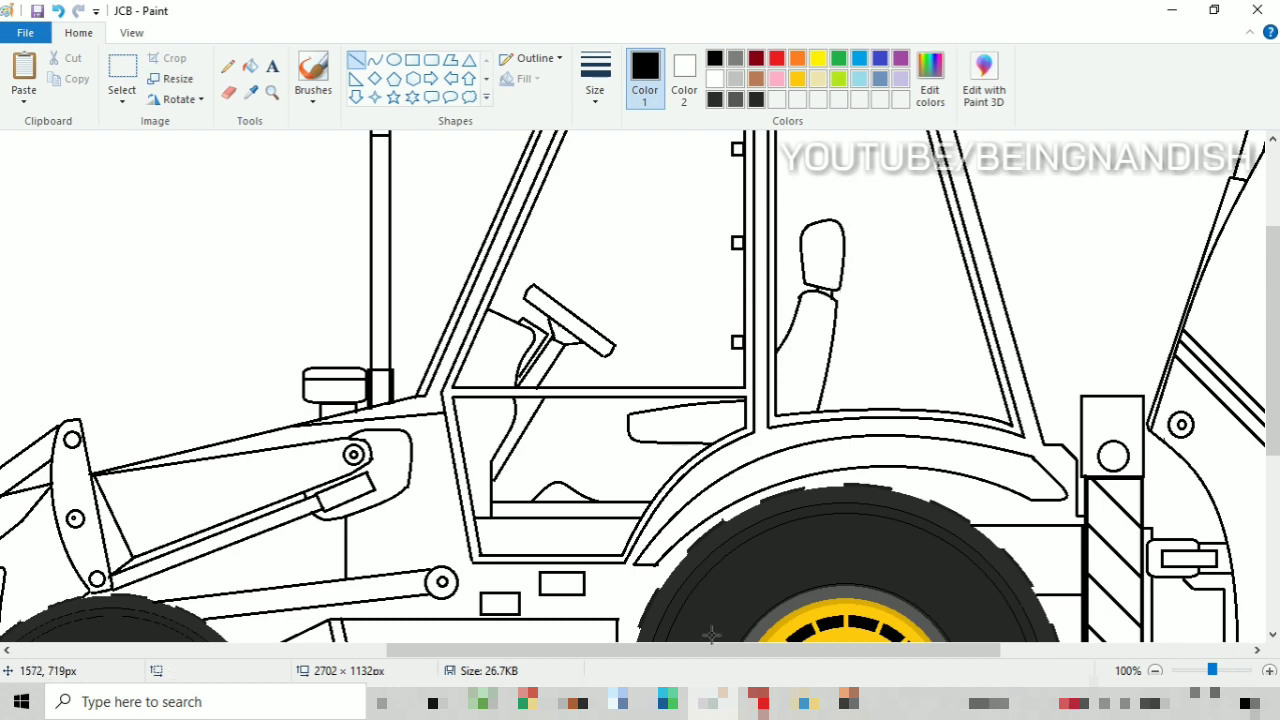
Step: Draw a slanted lever housing with a rounded upper end in the lower rear corner of the rear window
left_click_drag(712, 650, 823, 650)
left_click_drag(658, 365, 703, 409)
mouse_move(677, 352)
left_mouse_down()
mouse_move(746, 392)
mouse_move(722, 412)
mouse_move(774, 392)
mouse_move(657, 375)
mouse_move(656, 364)
left_mouse_up()
left_click(229, 93)
left_click(375, 60)
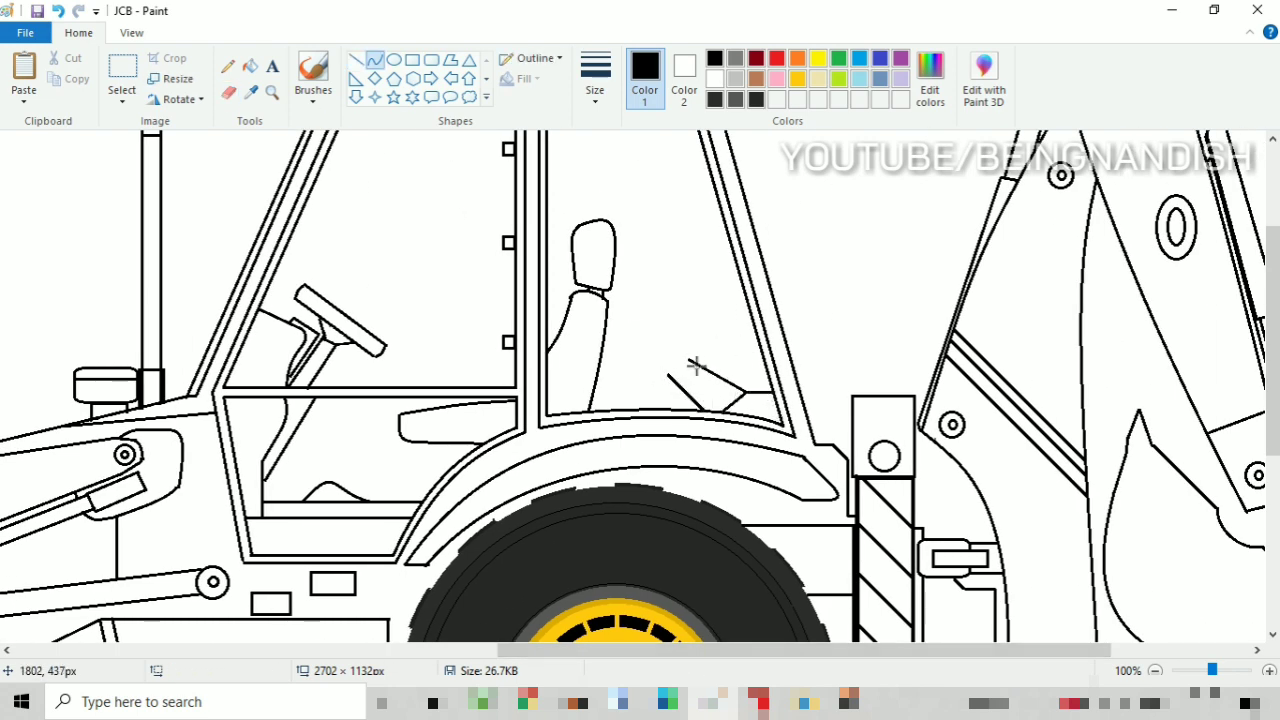
left_click(662, 366)
Step: Draw the control lever extending from the housing, ending in a round knob
left_click(356, 60)
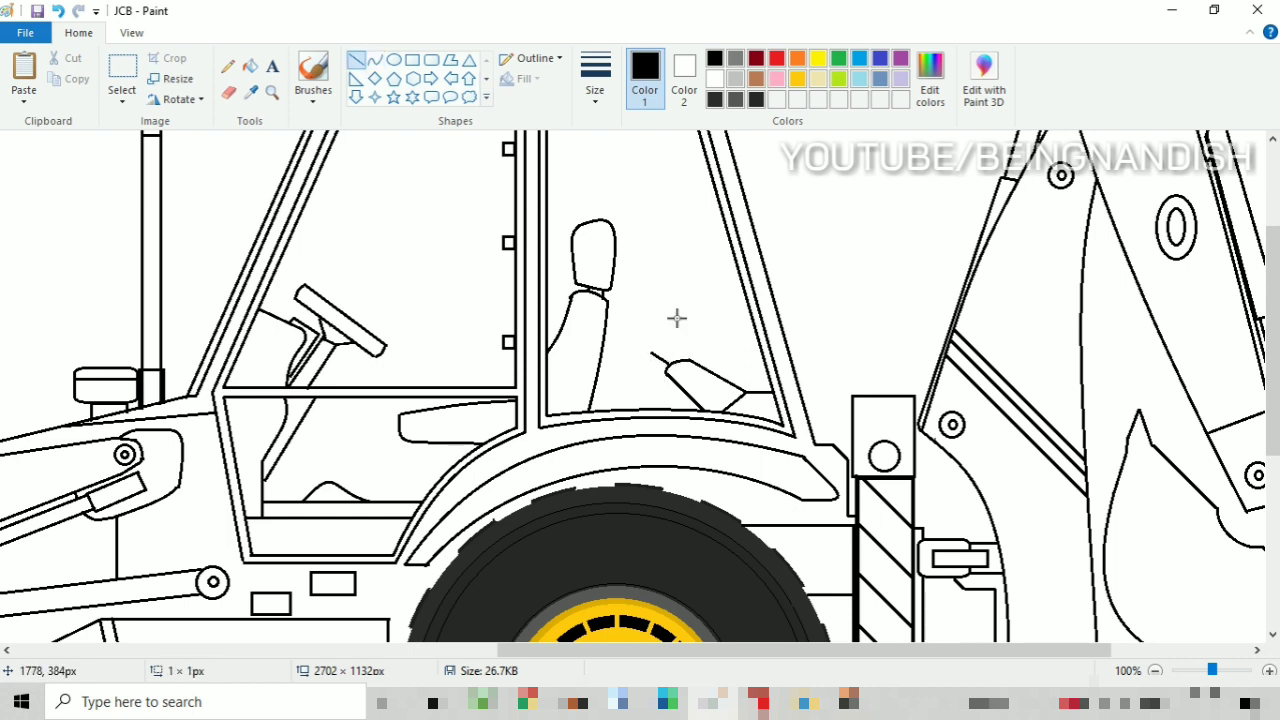
left_click_drag(686, 363, 647, 386)
left_click(375, 60)
left_click(651, 315)
Step: Add a horizontal line behind the seat in the rear window, supports under the seat cushion, and a small step at the front floor
left_click(356, 60)
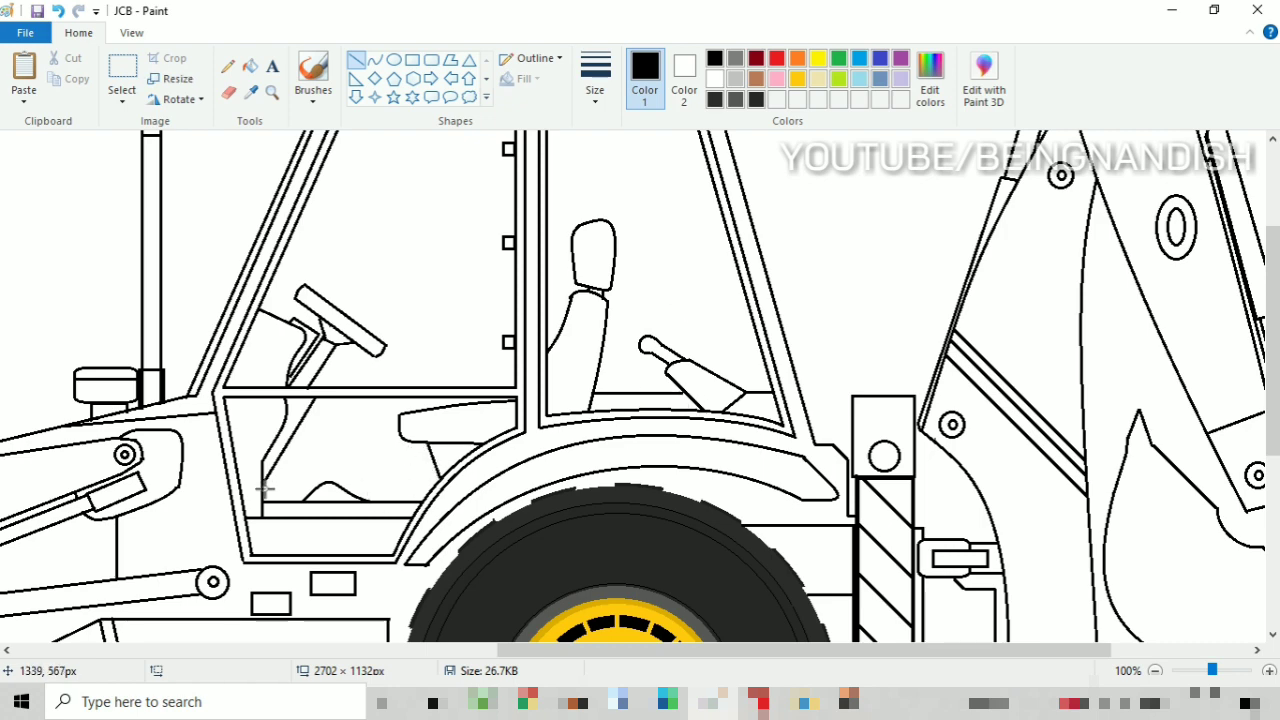
left_click(228, 91)
scroll(384, 520, "up", 3)
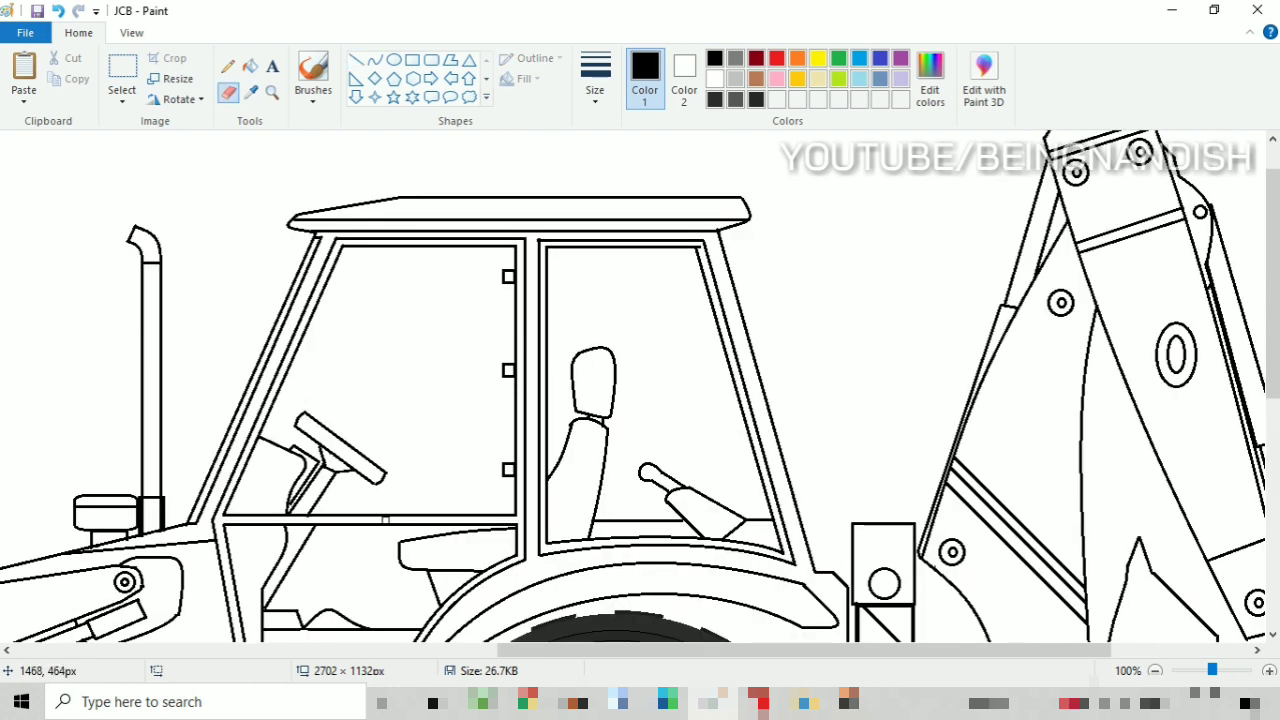
left_click(392, 66)
scroll(640, 390, "left", 3)
left_click_drag(910, 191, 911, 232)
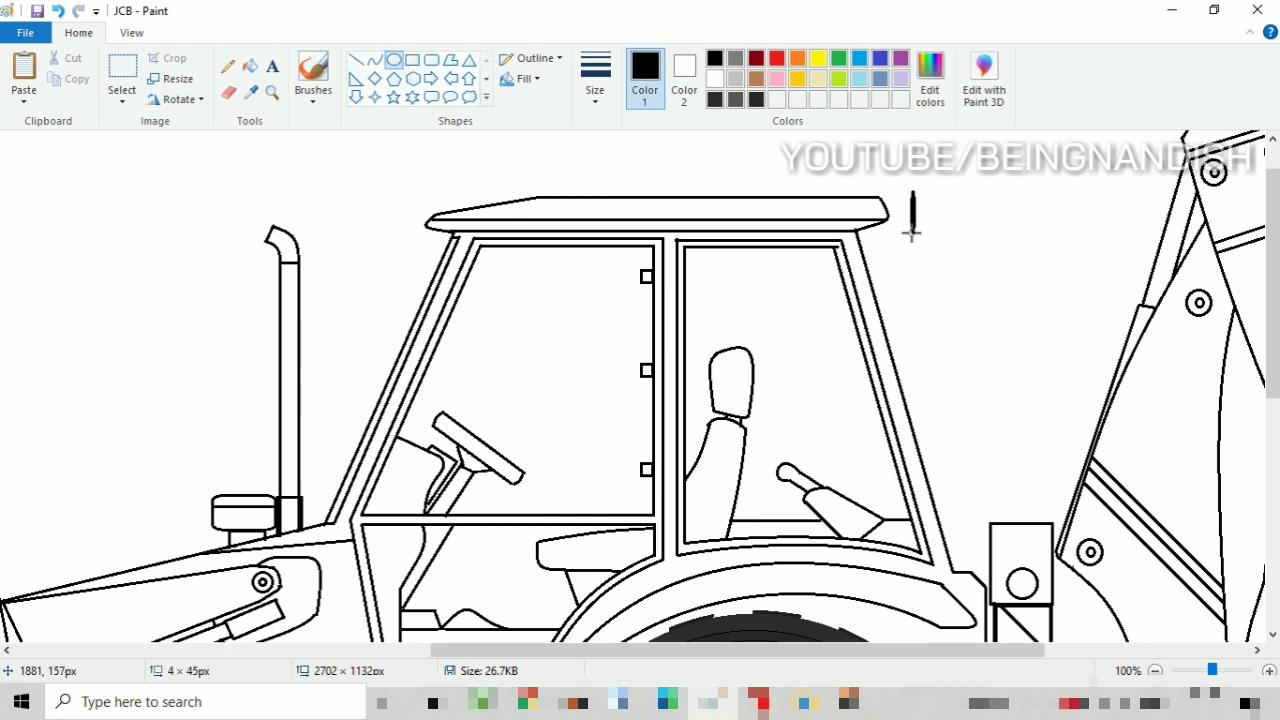
key("ctrl+z")
Step: Try to draw a narrow curved lamp lens just behind the rear edge of the cab roof
left_click(374, 60)
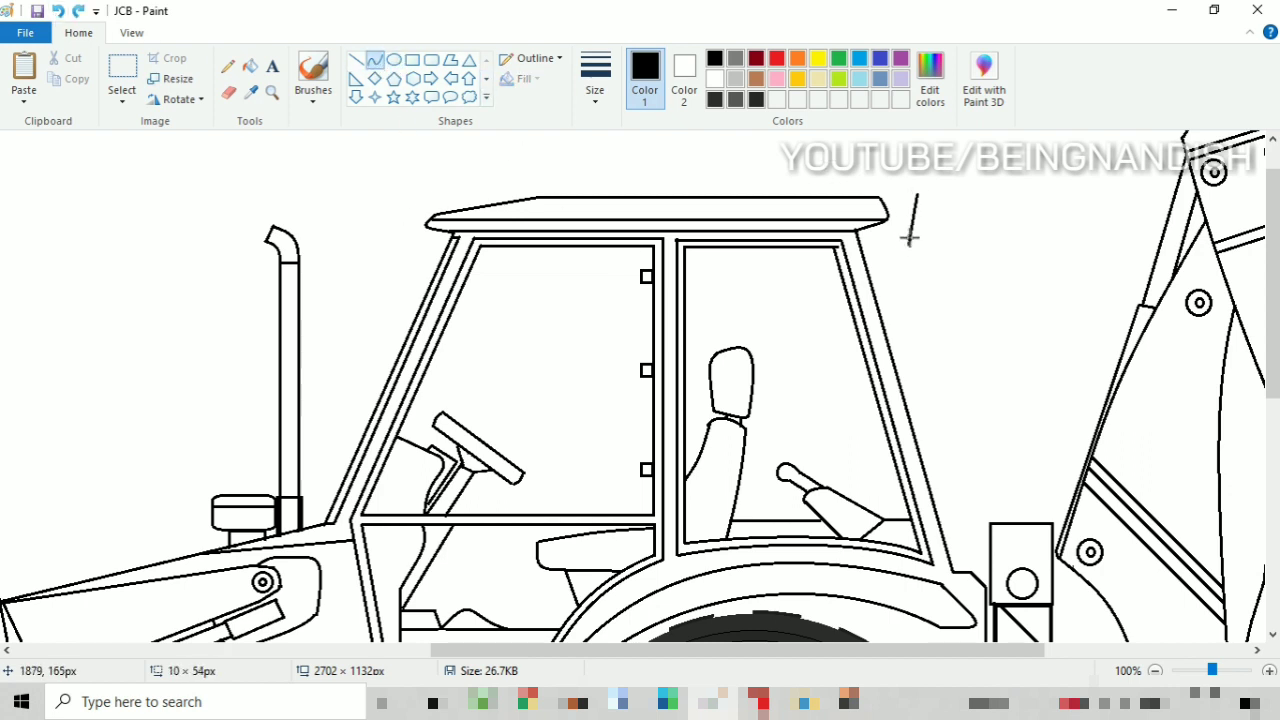
left_click(900, 216)
left_click(902, 236)
left_click(943, 206)
left_click_drag(918, 194, 910, 245)
left_click(928, 200)
left_click(922, 248)
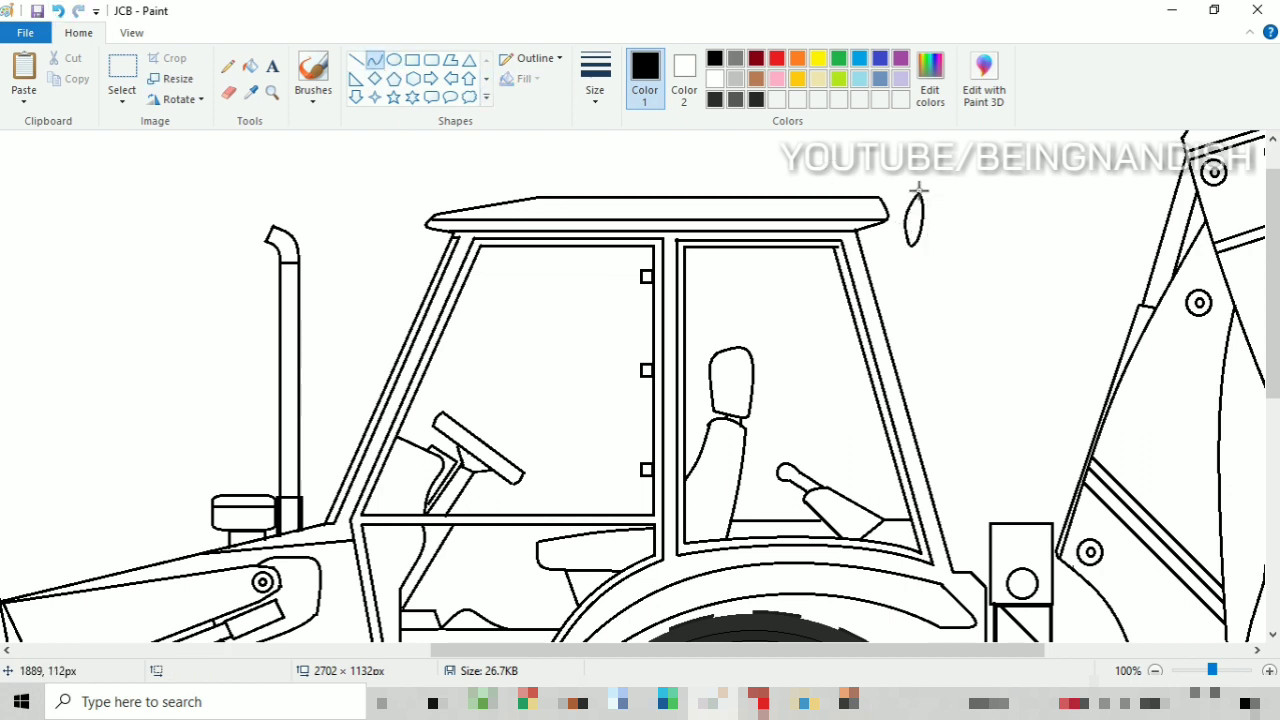
Step: Try to draw a rounded housing connecting the lamp lens to the rear end of the cab roof
left_click_drag(919, 193, 889, 195)
left_click(896, 185)
left_click(910, 186)
left_click(977, 188)
left_click_drag(911, 246, 885, 233)
left_click(886, 243)
Step: Draw a horizontal line about 245 px long across the front bucket's base and a slanted line about 235 px wide along the upper loader arm
left_click(131, 32)
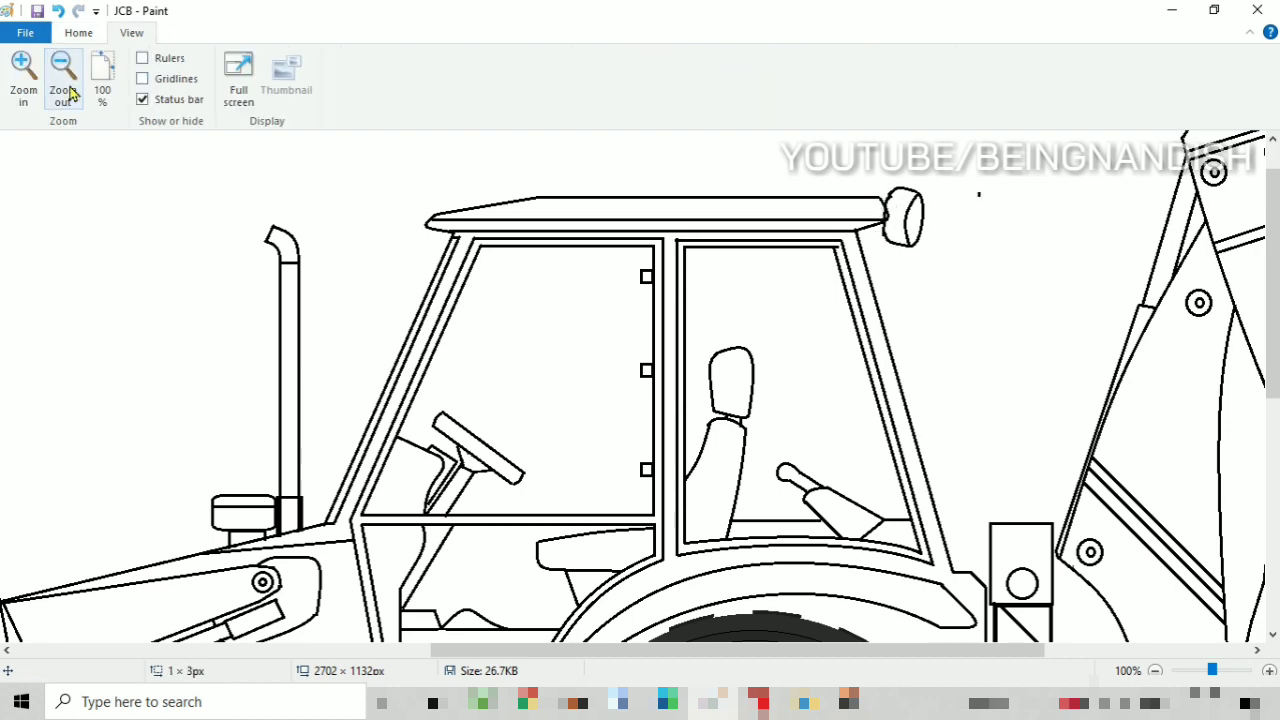
left_click(63, 80)
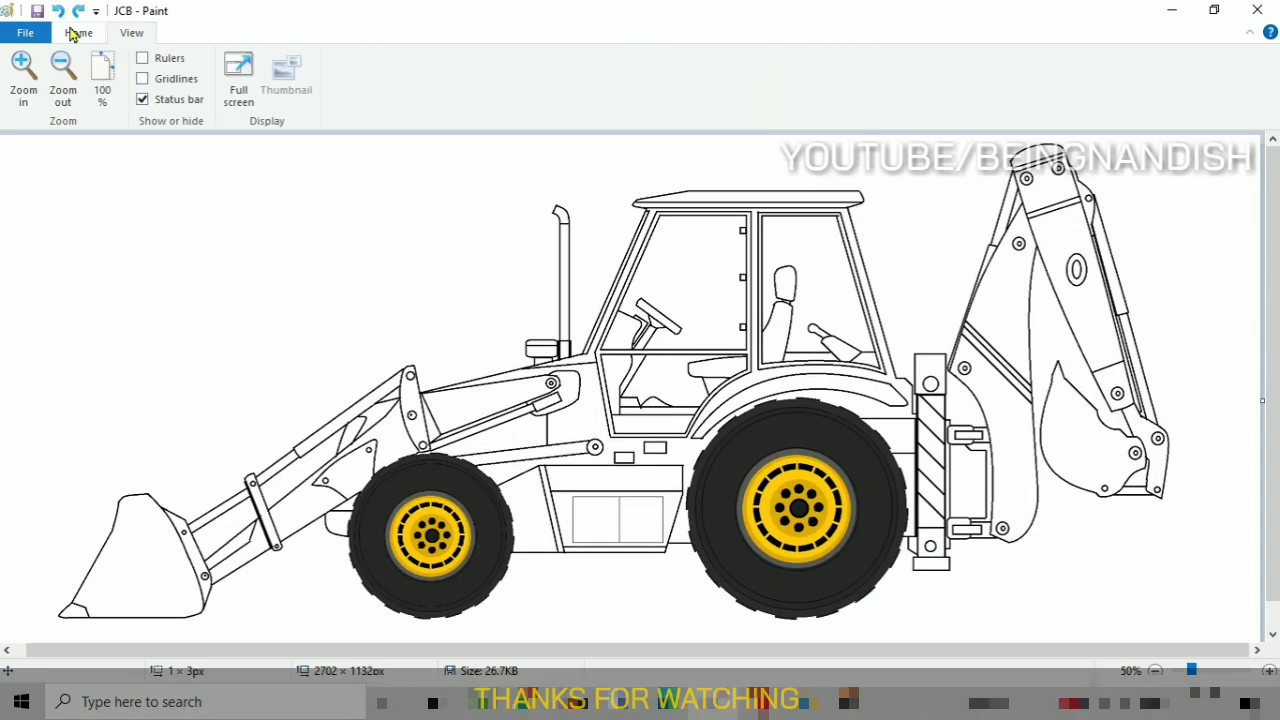
left_click(78, 32)
left_click_drag(80, 596, 200, 596)
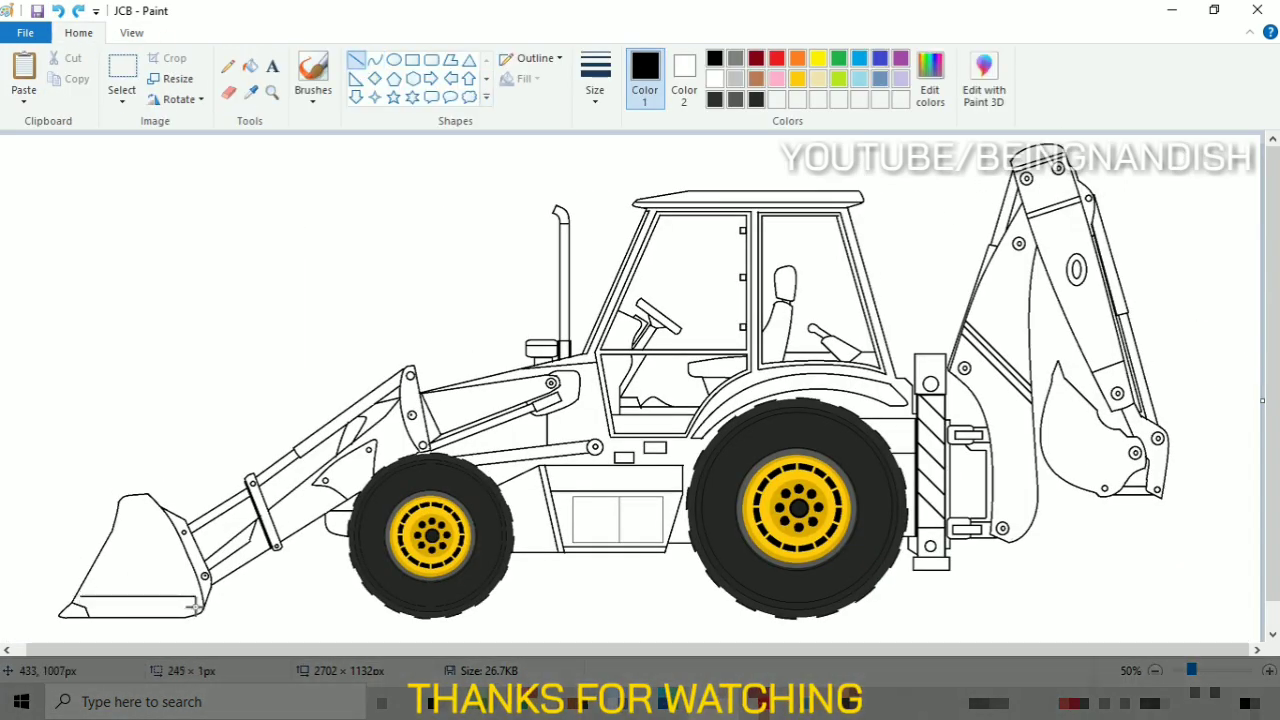
left_click_drag(434, 411, 550, 382)
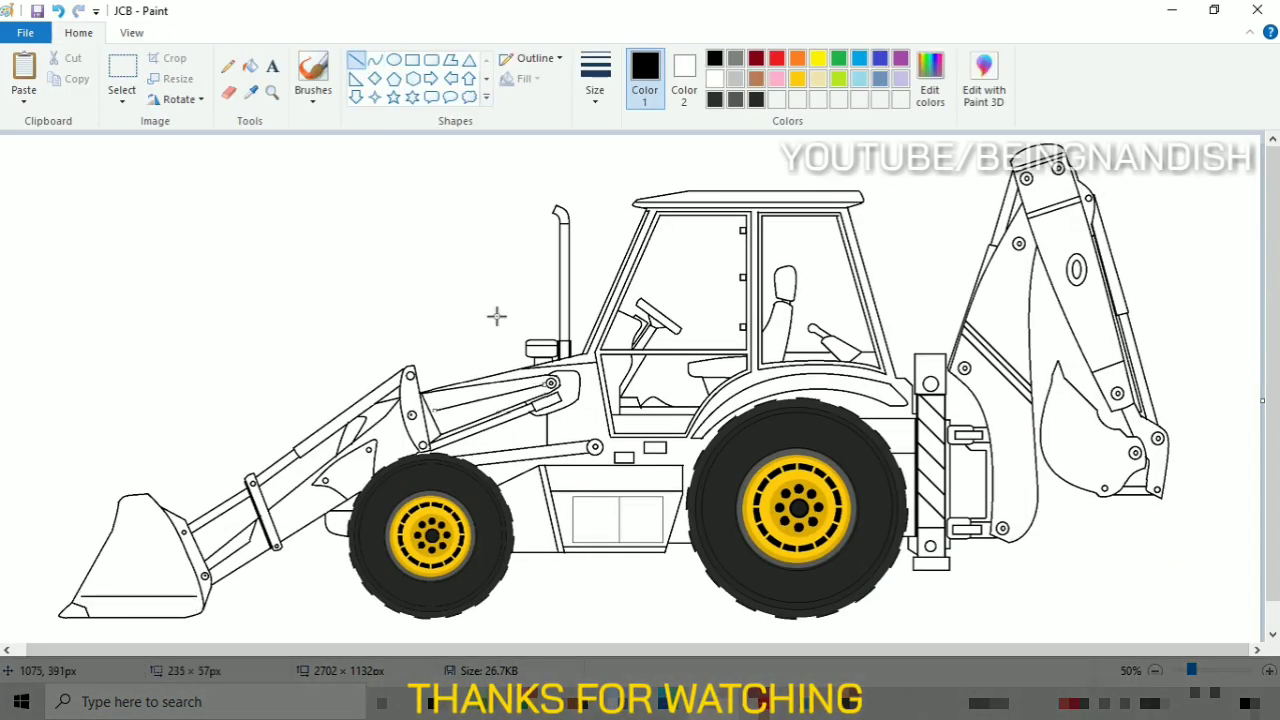
left_click_drag(861, 653, 838, 653)
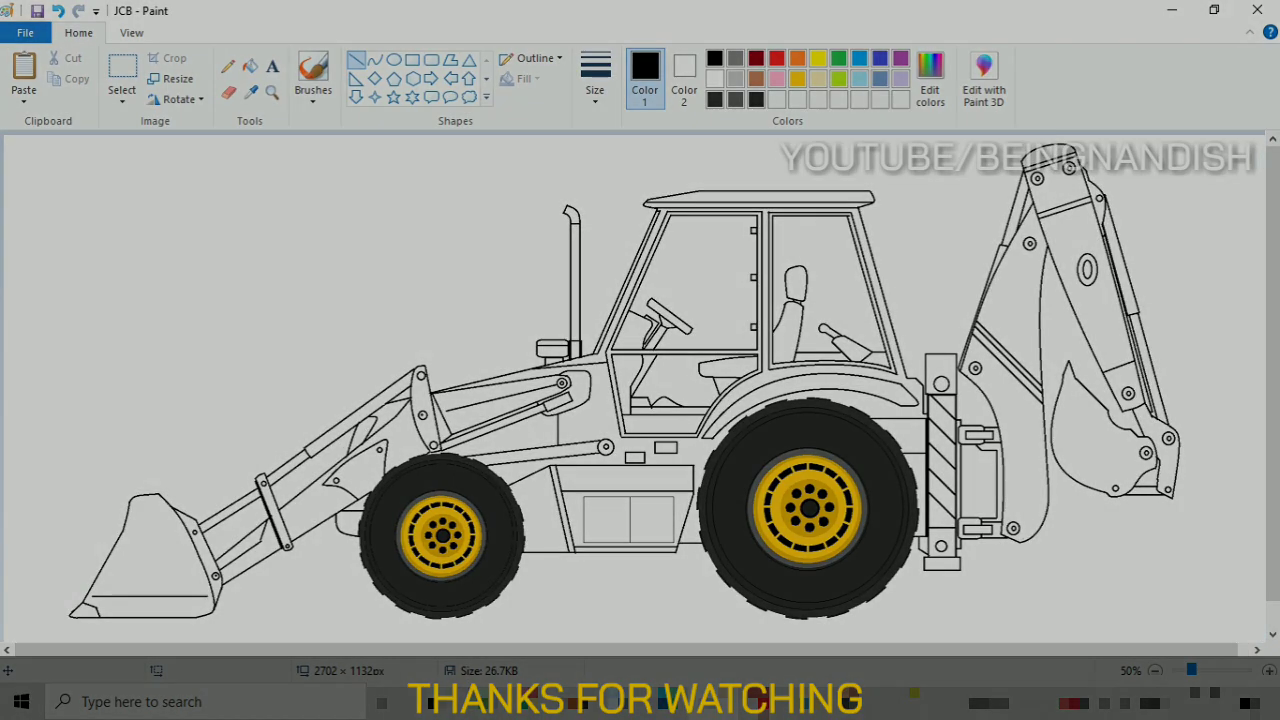